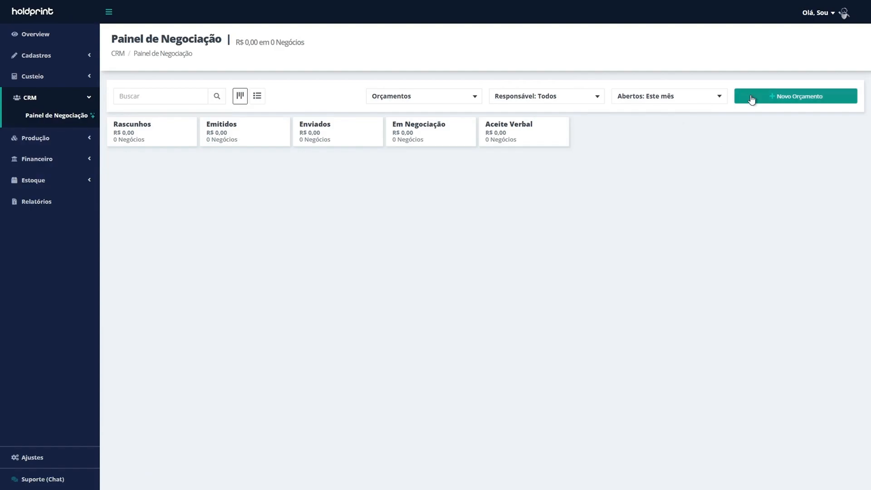
# Step: Create a new quote for client Cliente 1 with contact Cliente 1 and the business title #souhold, and save it
pyautogui.click(760, 97)
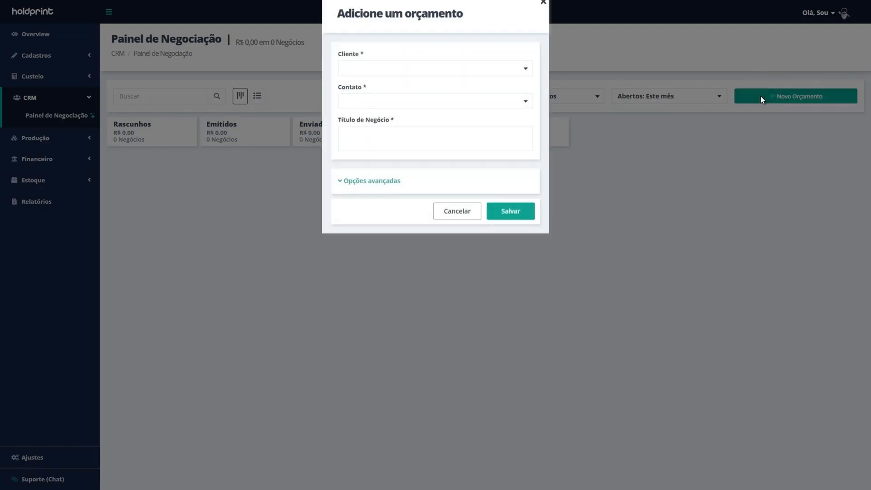
pyautogui.click(354, 78)
pyautogui.click(359, 95)
pyautogui.click(380, 141)
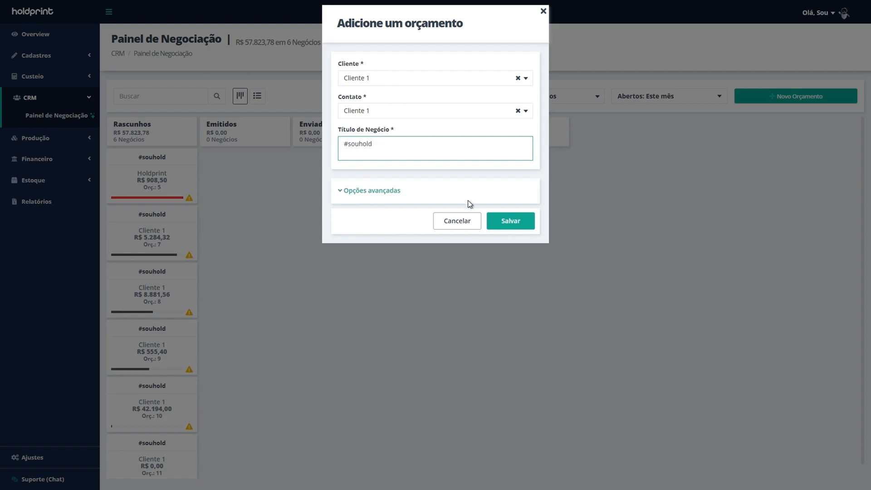
pyautogui.click(522, 222)
# Step: Add a new item to the proposal, choosing the flat (Plana) Letra caixa product in PVC Expandido
pyautogui.click(832, 206)
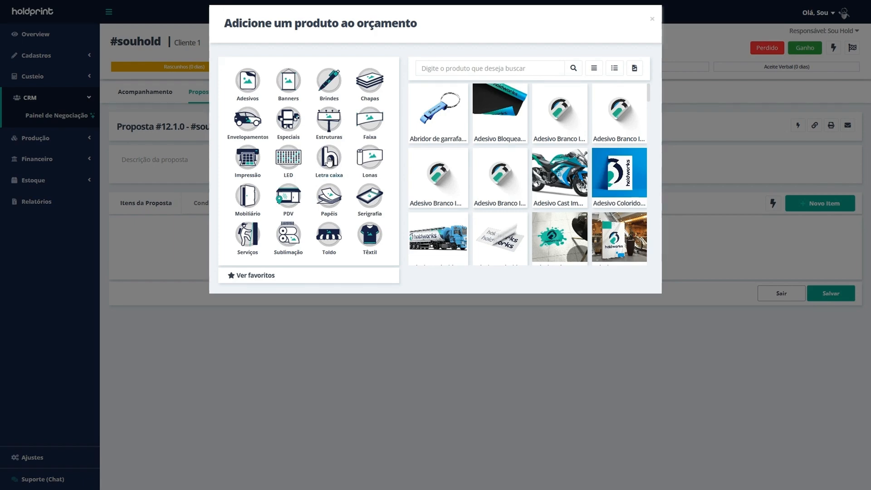
pyautogui.click(330, 160)
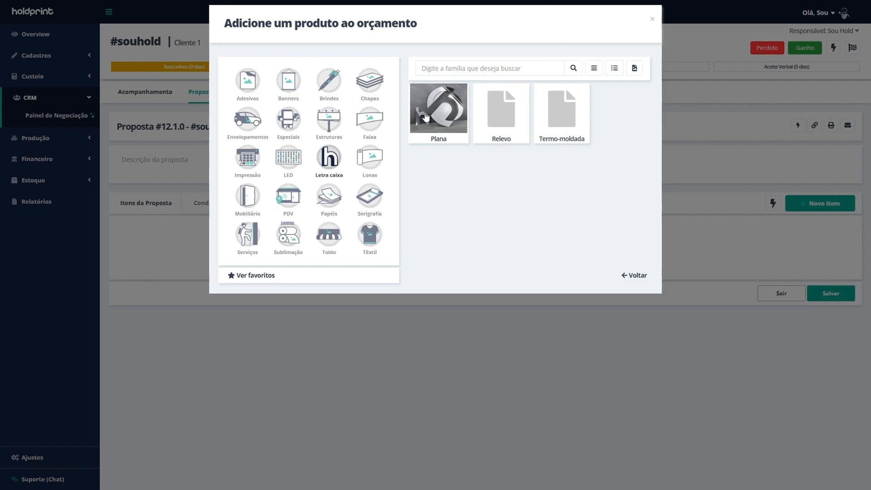
pyautogui.click(448, 117)
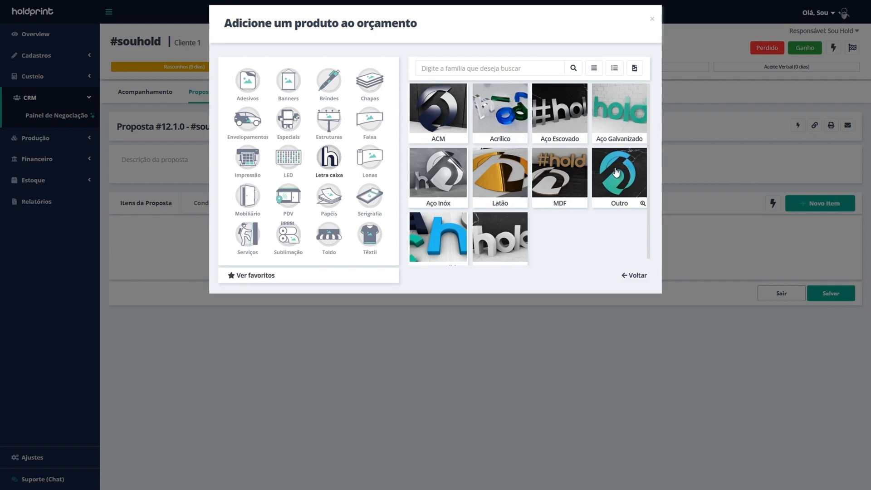
pyautogui.scroll(-1, 559, 169)
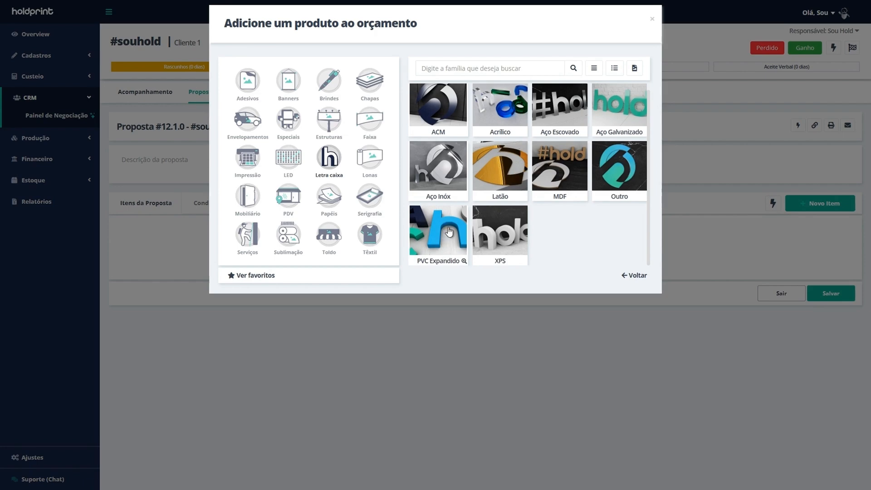
pyautogui.click(449, 231)
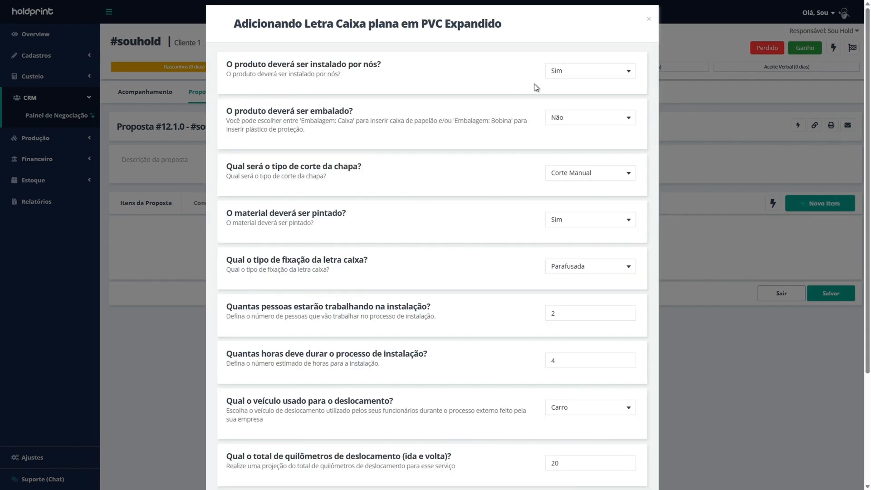
# Step: Switch the question on whether the product is installed by us to Não and back to Sim
pyautogui.scroll(-3, 537, 104)
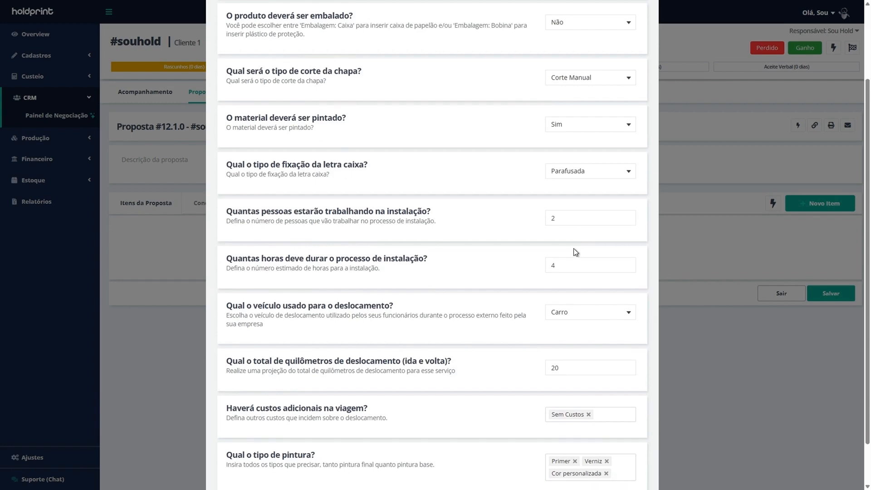
pyautogui.scroll(-2, 577, 254)
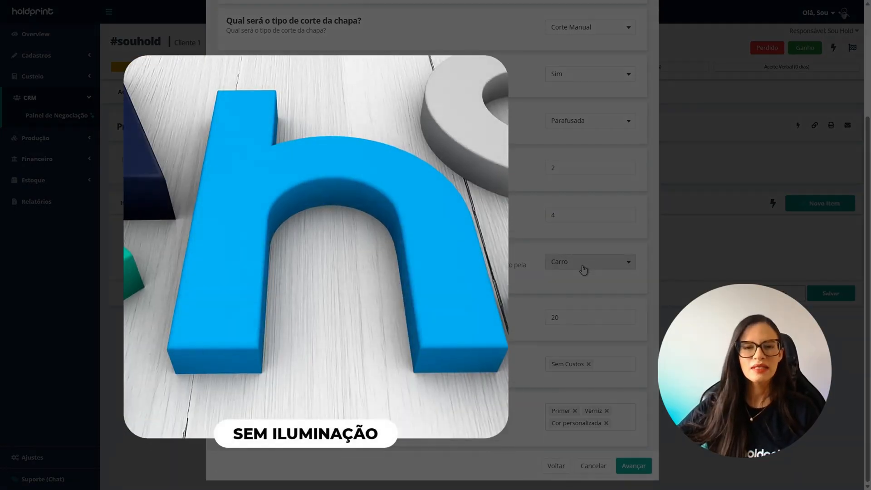
pyautogui.scroll(2, 569, 263)
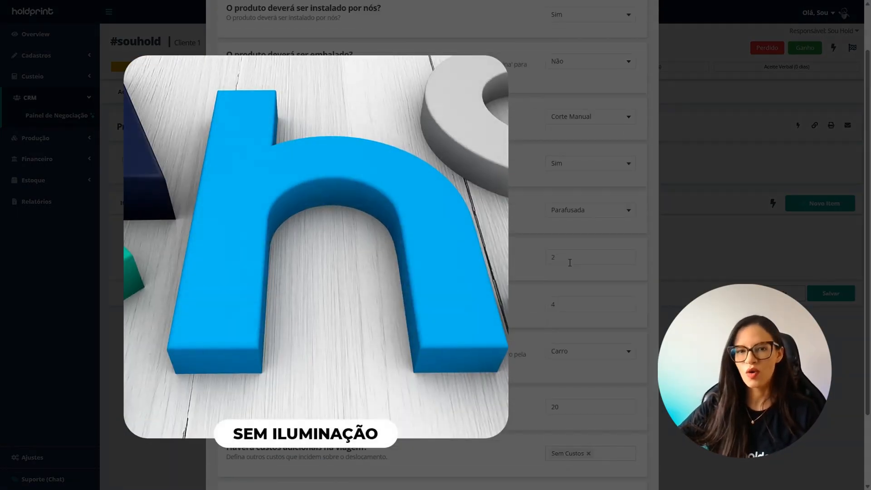
pyautogui.scroll(2, 569, 262)
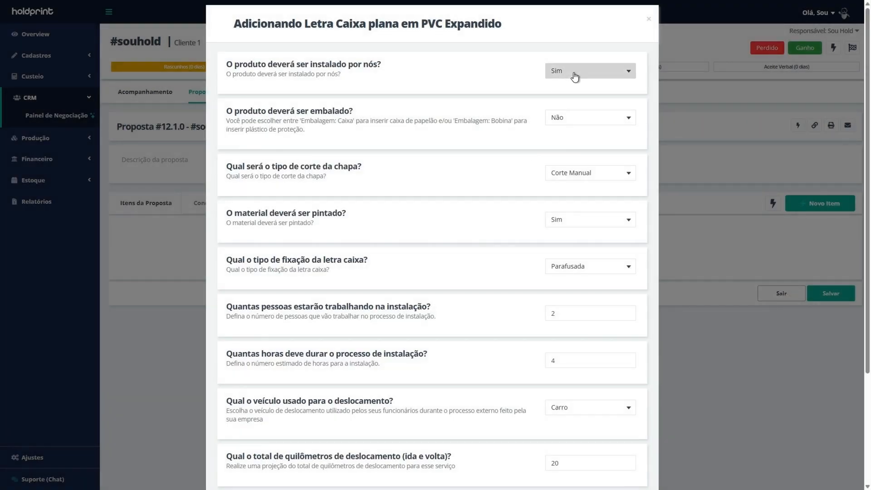
pyautogui.click(575, 75)
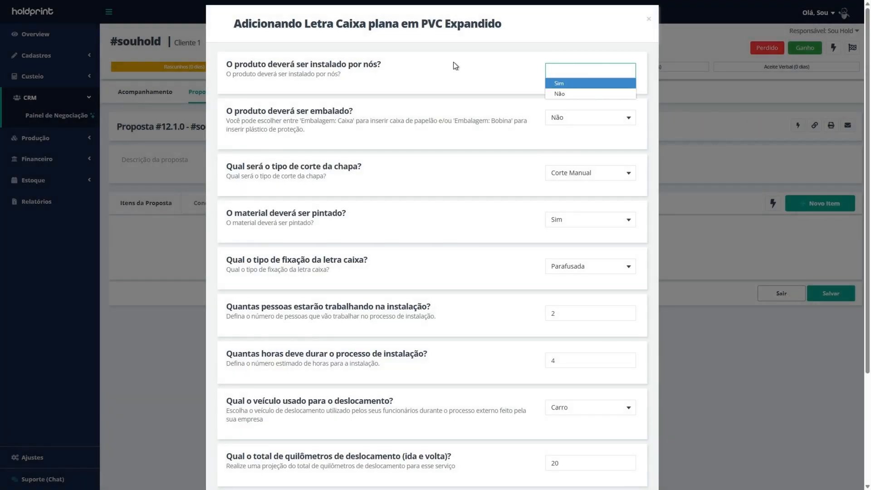
pyautogui.click(567, 96)
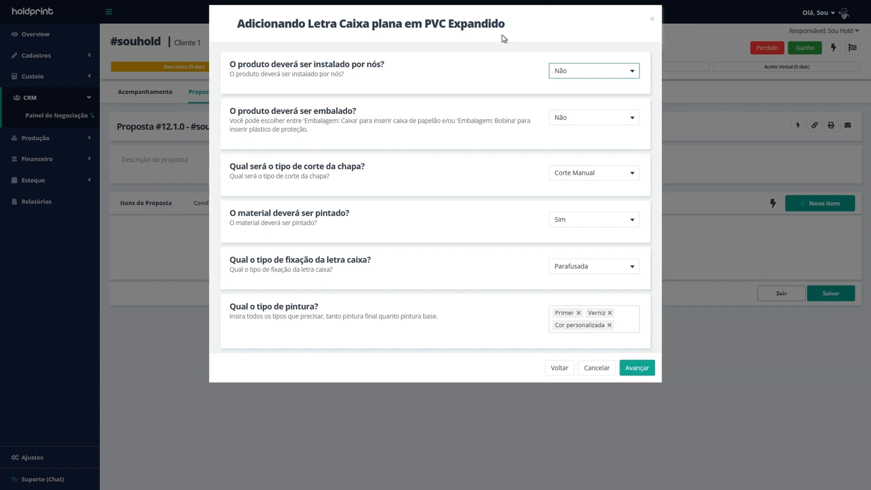
pyautogui.click(572, 71)
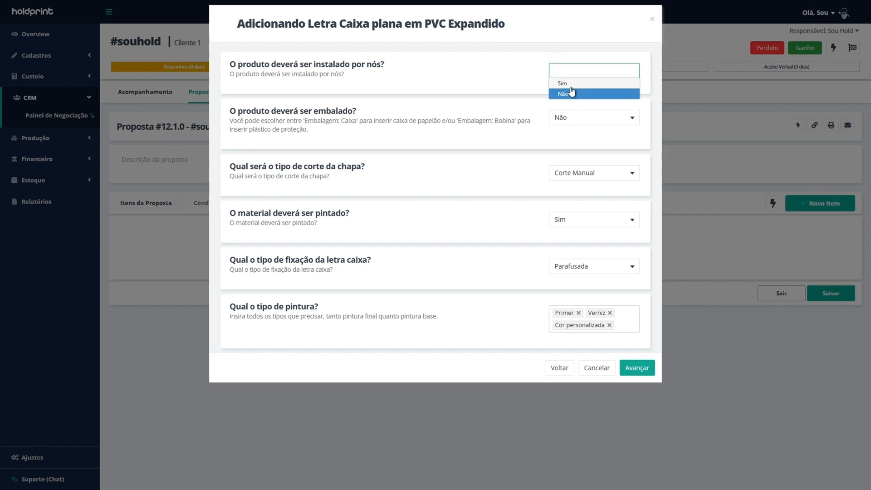
pyautogui.click(570, 86)
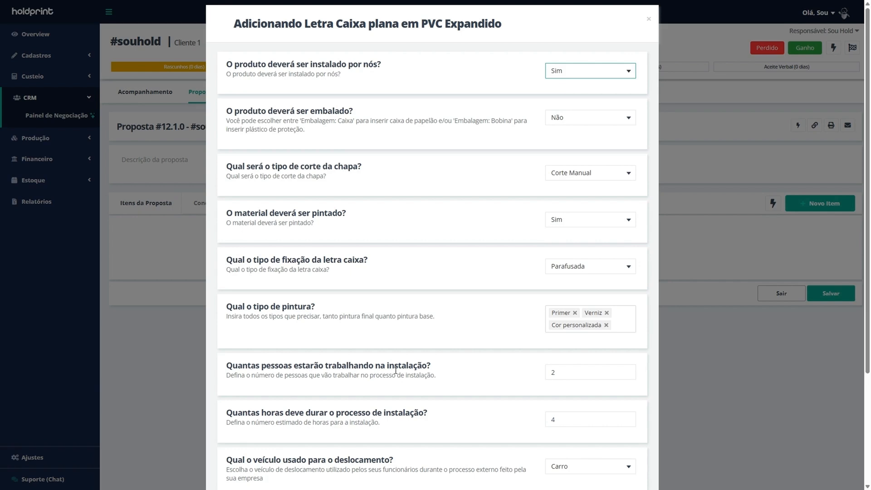
# Step: Review the installation questions covering number of workers, hours, travel vehicle, kilometres and additional trip costs
pyautogui.moveTo(396, 370); pyautogui.dragTo(324, 368)
pyautogui.click(327, 365)
pyautogui.scroll(-4, 451, 351)
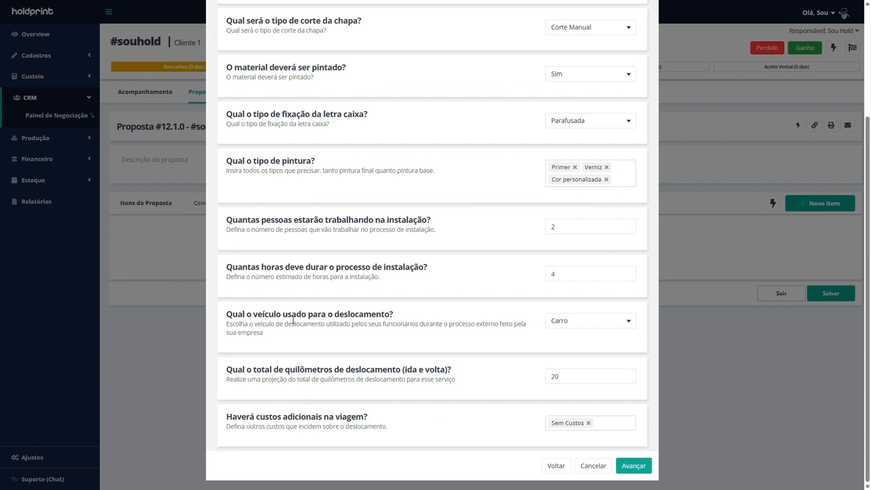
pyautogui.moveTo(300, 319); pyautogui.dragTo(371, 314)
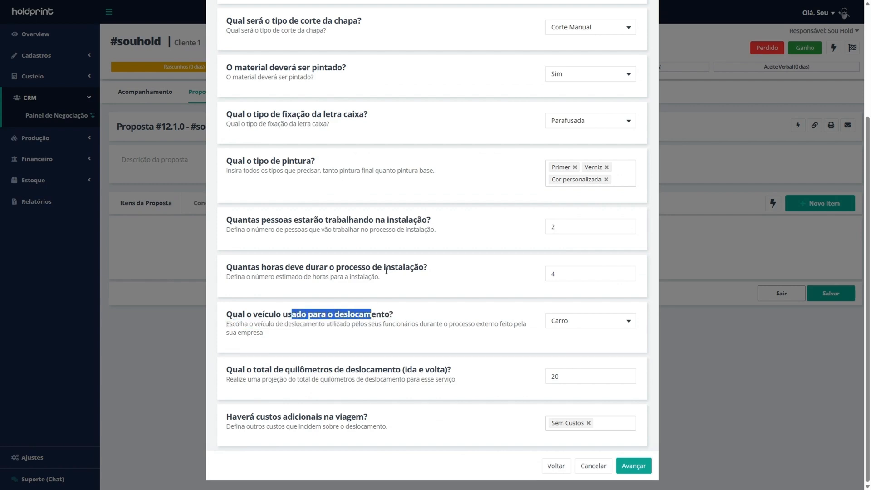
pyautogui.scroll(4, 613, 144)
# Step: Review the packaging options for the product and keep the answer Não
pyautogui.click(513, 121)
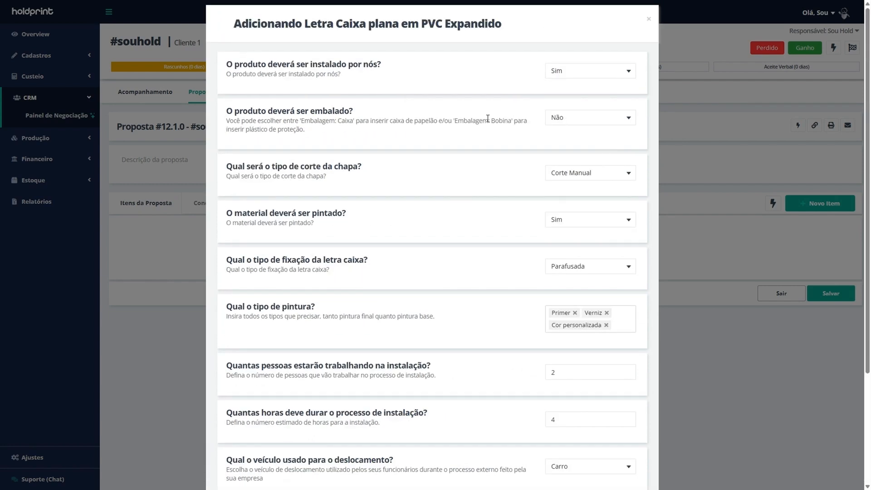
pyautogui.moveTo(281, 113); pyautogui.dragTo(227, 111)
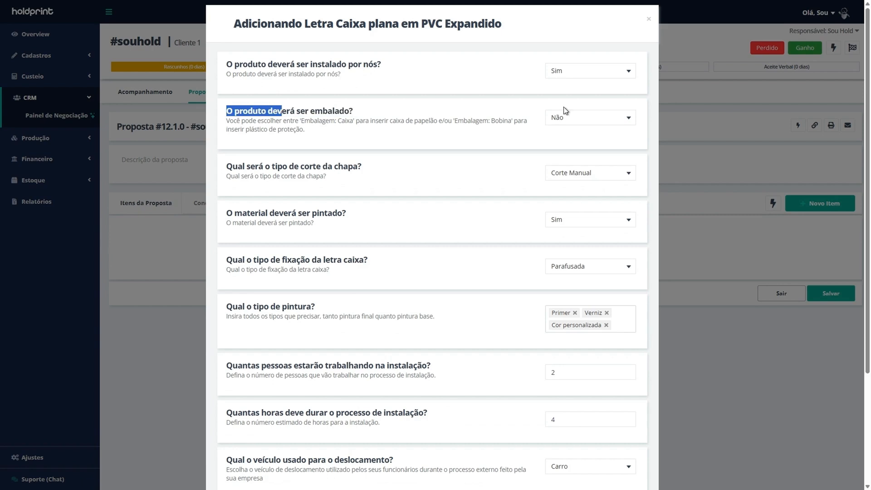
pyautogui.click(574, 118)
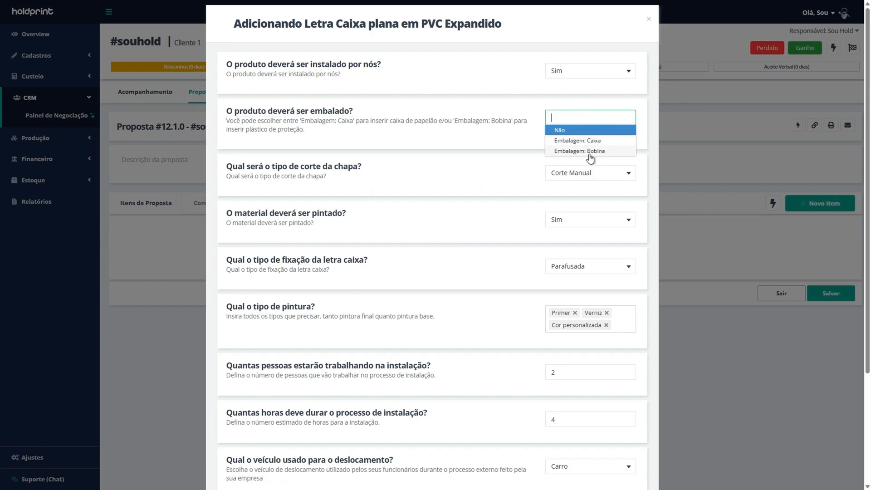
pyautogui.click(597, 130)
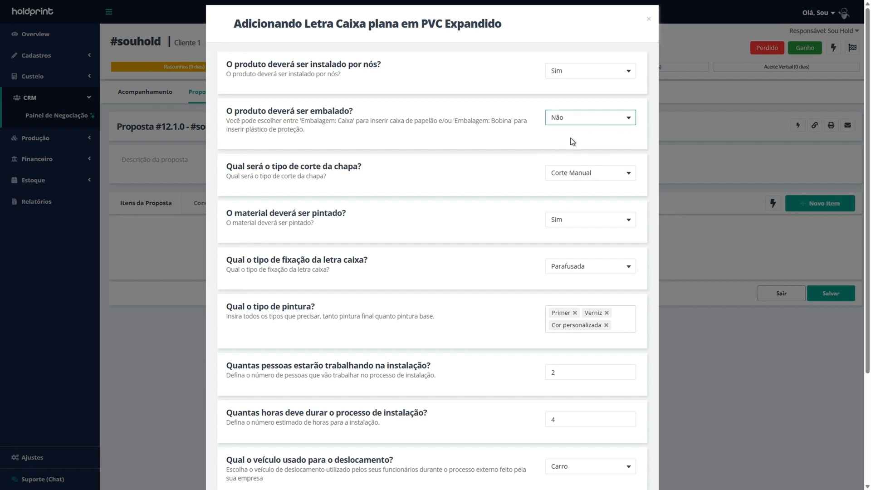
# Step: Set the sheet cutting type to Corte Laser
pyautogui.moveTo(226, 166); pyautogui.dragTo(363, 167)
pyautogui.click(488, 179)
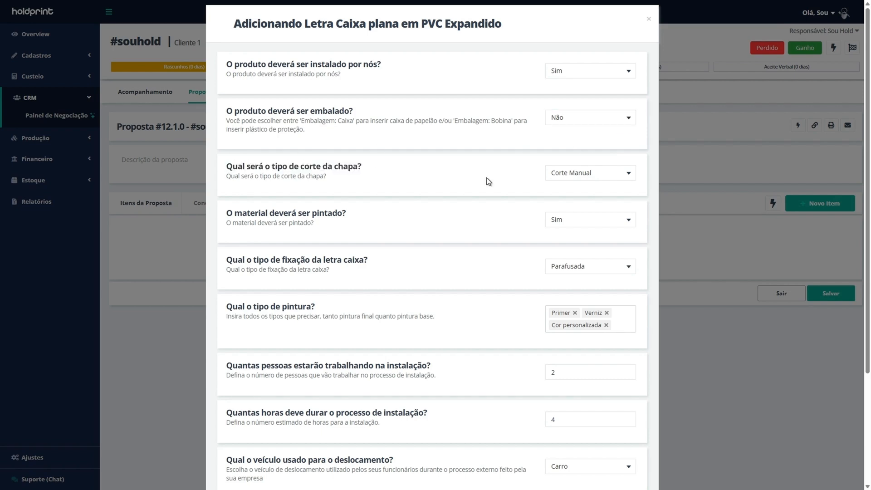
pyautogui.click(614, 175)
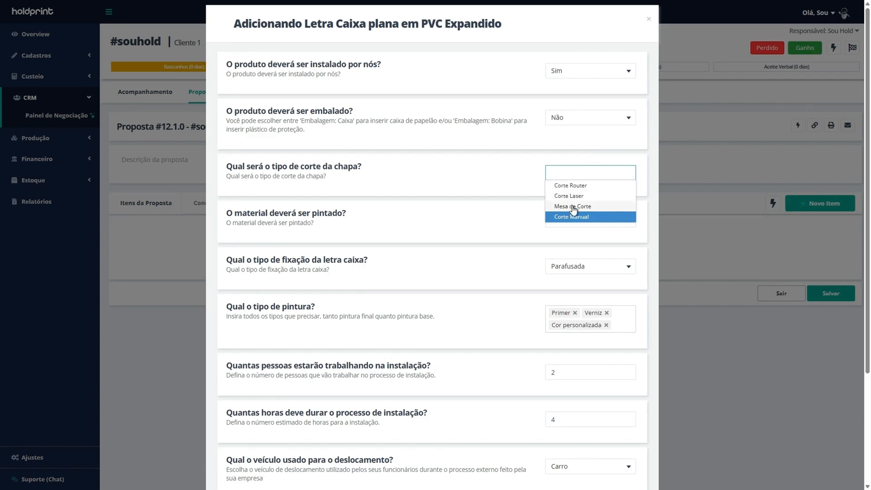
pyautogui.click(595, 196)
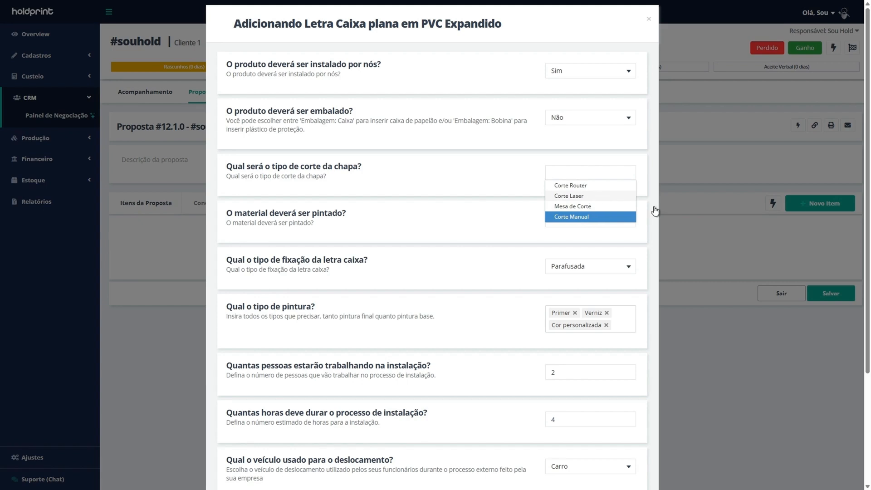
# Step: Switch the question on whether the material is painted to Não and back to Sim
pyautogui.moveTo(246, 211); pyautogui.dragTo(339, 202)
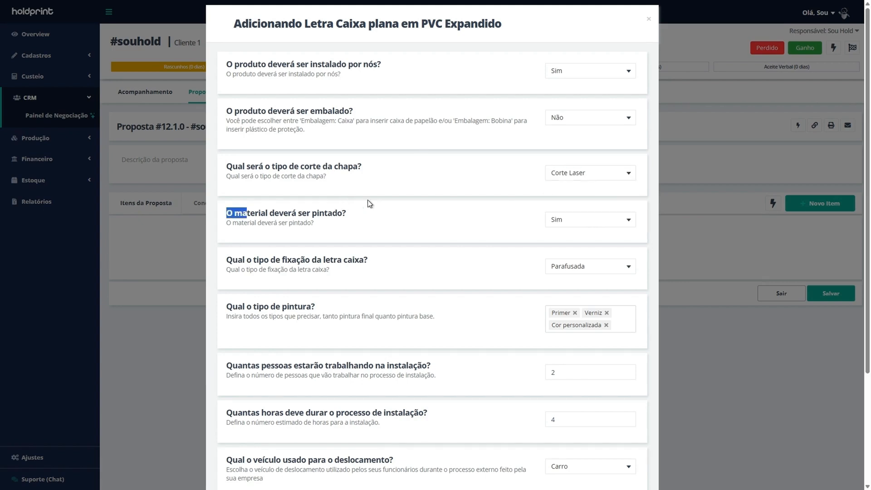
pyautogui.click(604, 222)
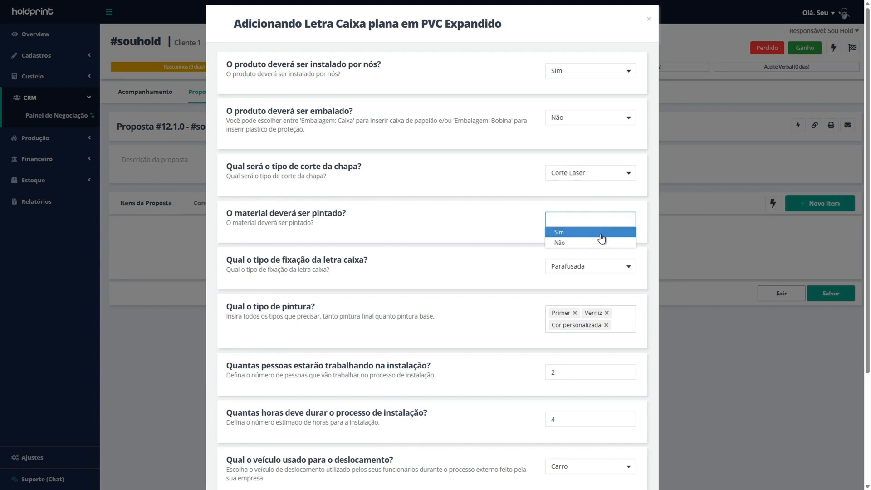
pyautogui.scroll(-3, 601, 236)
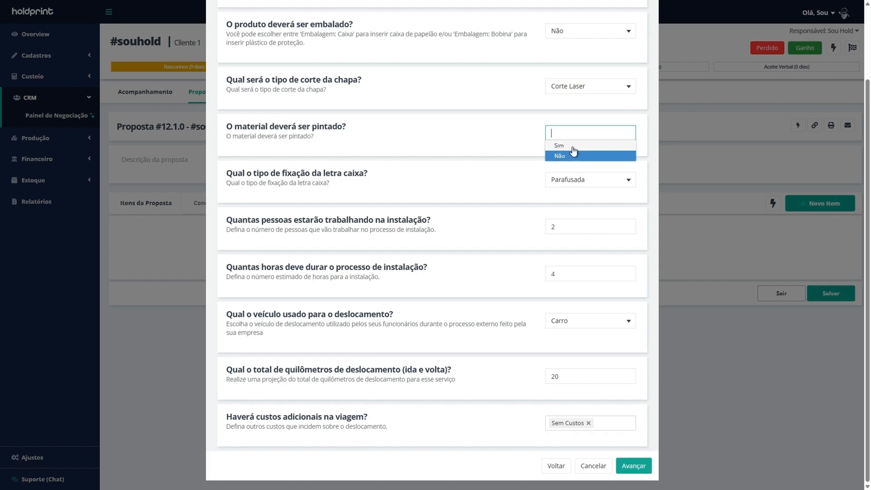
pyautogui.click(573, 147)
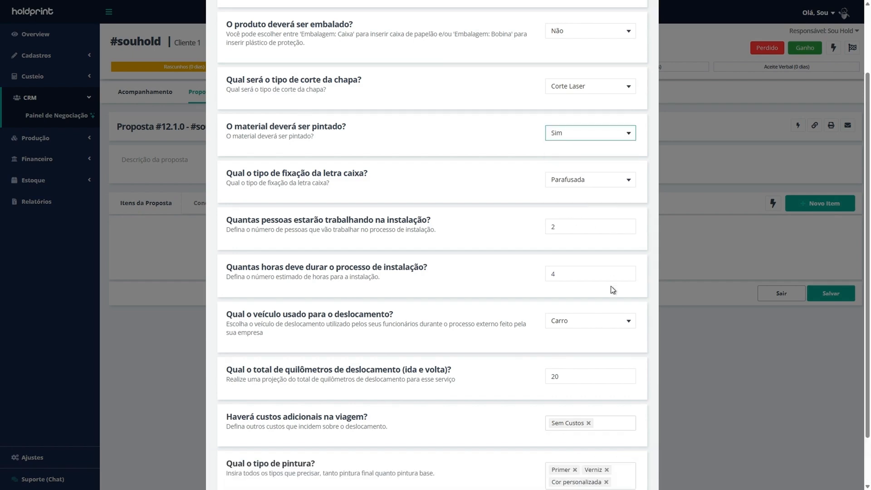
# Step: Add Azul - Brilho to the paint types alongside Primer, Verniz and Cor personalizada
pyautogui.scroll(-2, 636, 416)
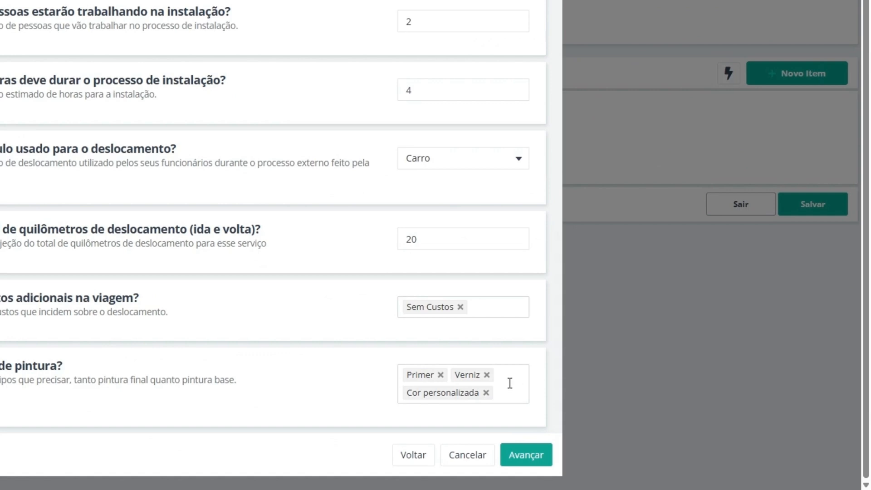
pyautogui.click(510, 384)
pyautogui.scroll(-2, 520, 368)
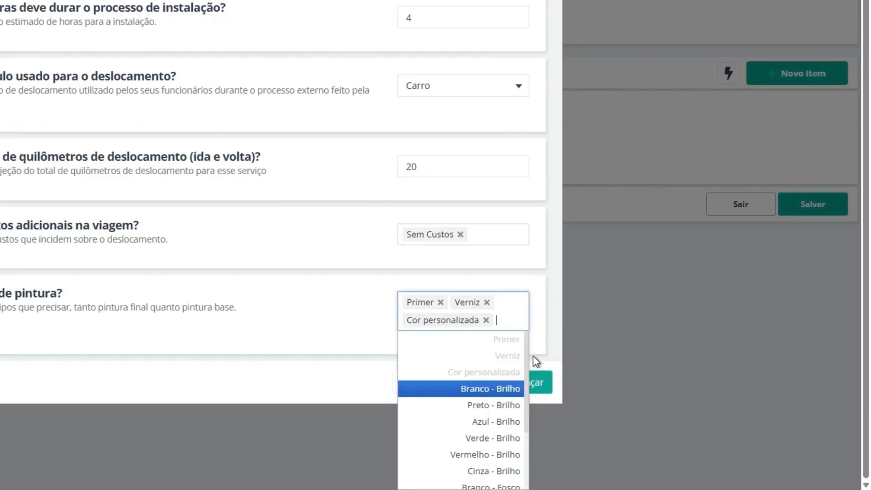
pyautogui.scroll(-2, 509, 408)
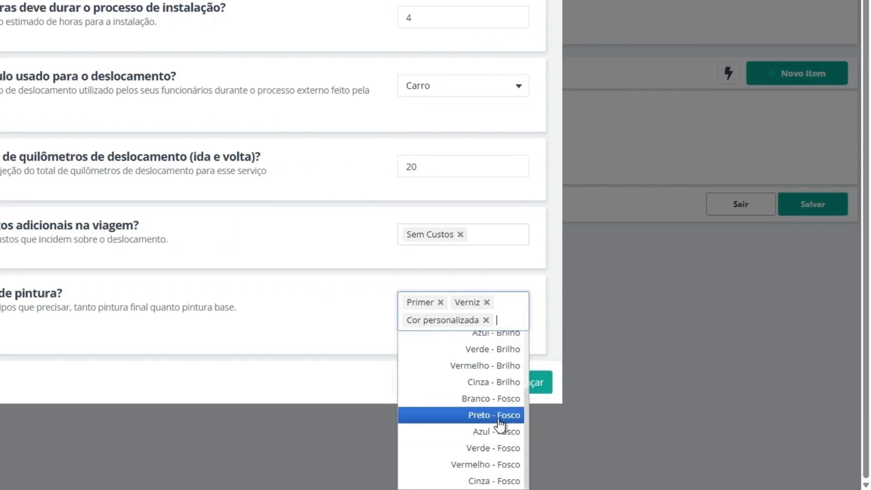
pyautogui.scroll(1, 502, 415)
pyautogui.scroll(-1, 501, 413)
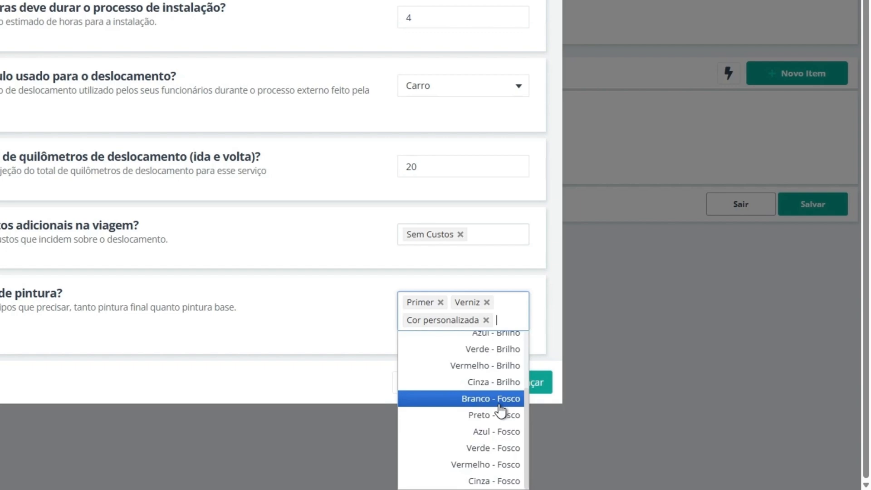
pyautogui.scroll(2, 499, 406)
pyautogui.scroll(-2, 508, 369)
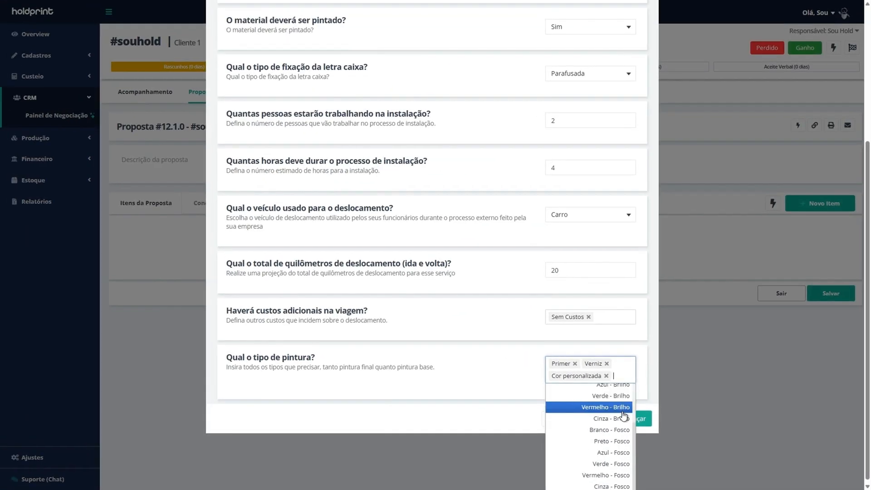
pyautogui.scroll(-1, 600, 412)
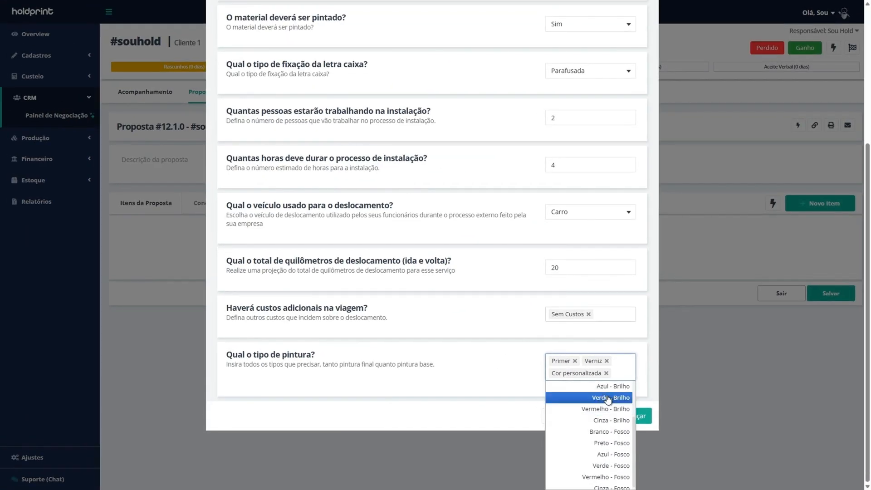
pyautogui.click(625, 391)
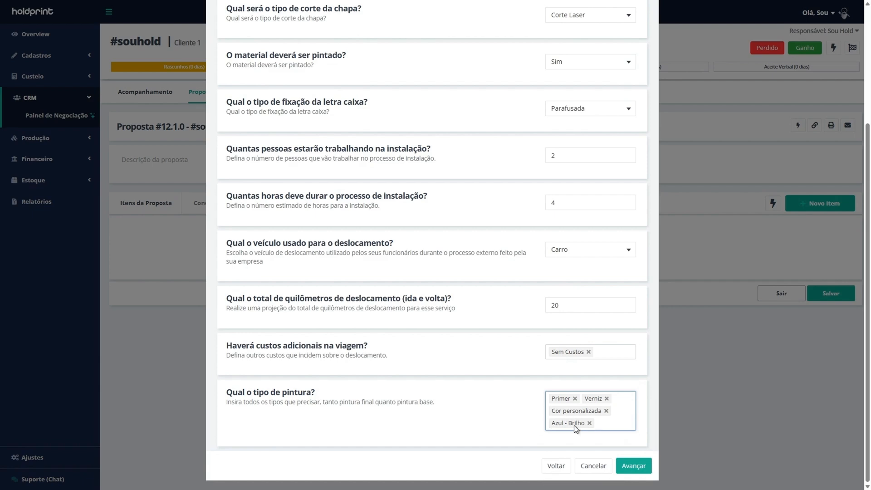
# Step: Remove Cor personalizada from the paint types and set the box letter's fixing type to Adesivo dupla-face
pyautogui.click(606, 410)
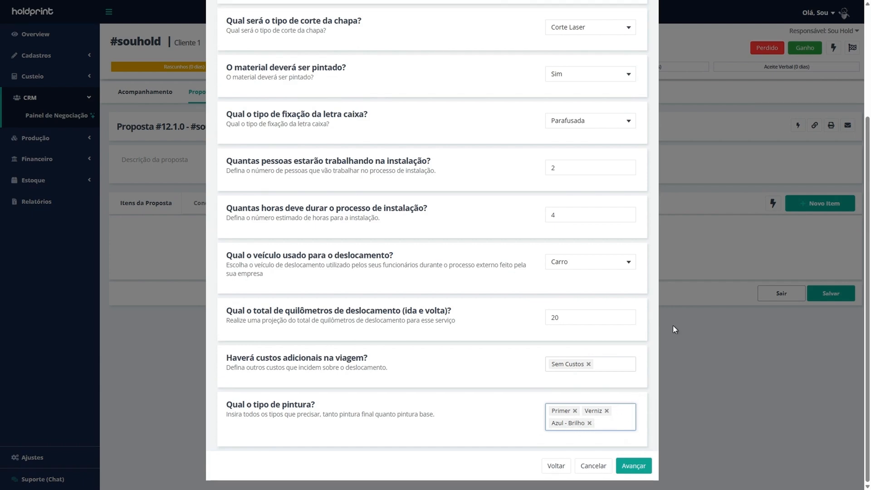
pyautogui.scroll(3, 584, 262)
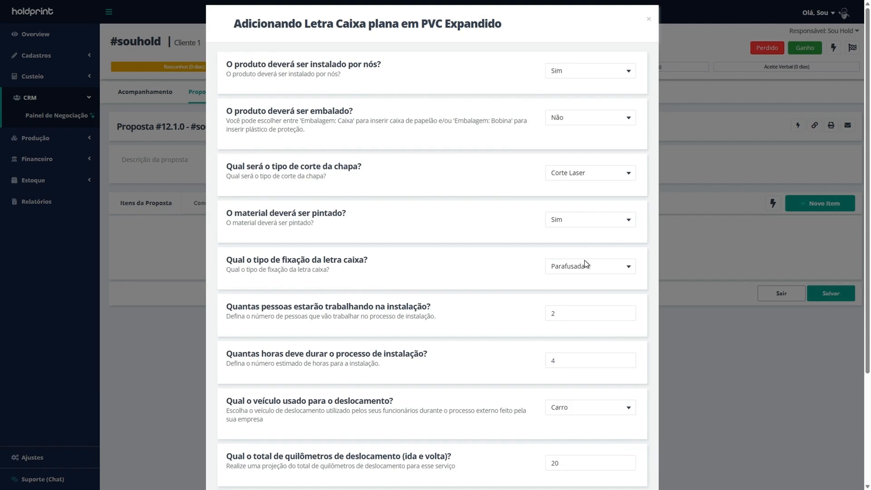
pyautogui.scroll(-2, 584, 260)
pyautogui.moveTo(257, 170); pyautogui.dragTo(375, 168)
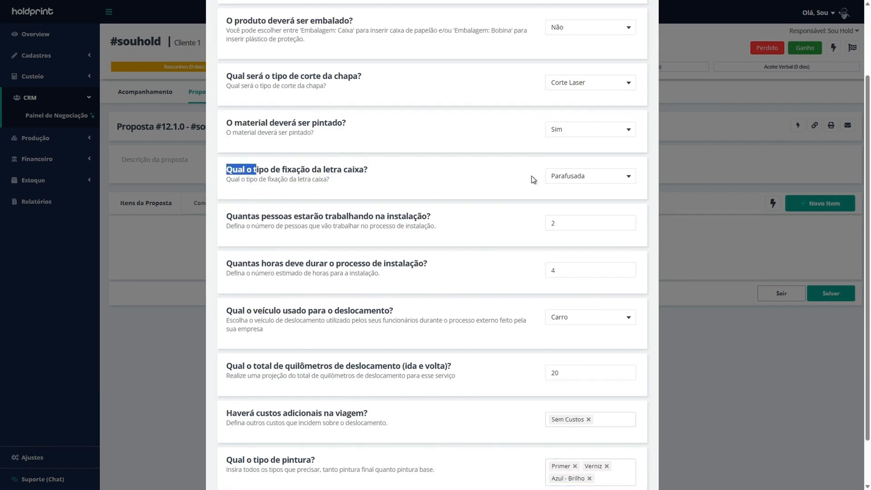
pyautogui.click(597, 180)
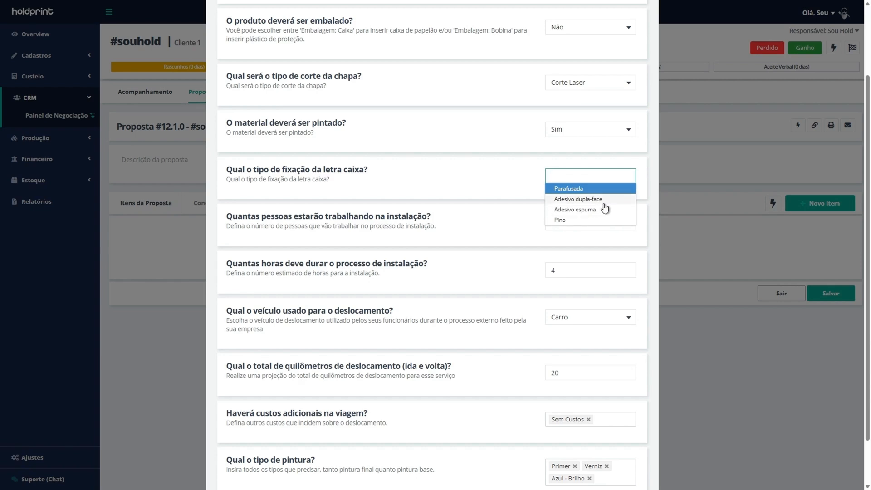
pyautogui.click(599, 199)
# Step: Review the questions on the number of installers, the installation hours and the vehicle used for travel
pyautogui.moveTo(227, 217); pyautogui.dragTo(436, 220)
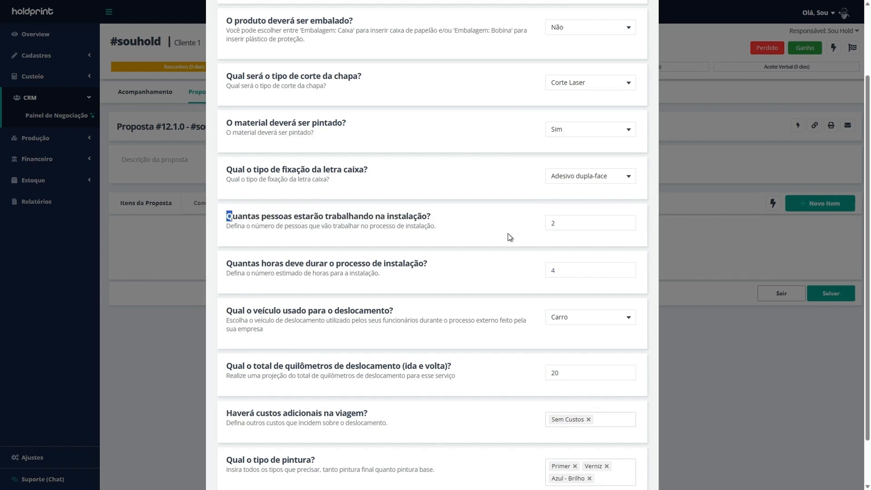
pyautogui.click(547, 223)
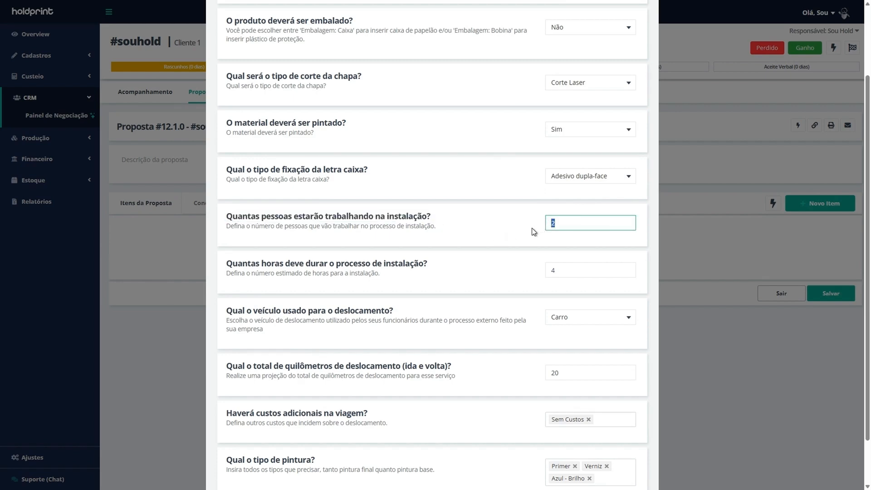
pyautogui.moveTo(232, 263); pyautogui.dragTo(477, 265)
pyautogui.click(543, 269)
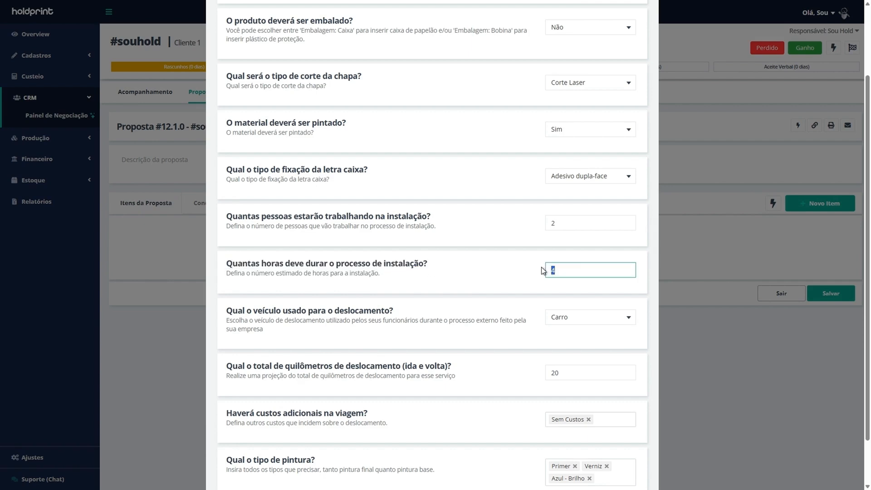
pyautogui.scroll(-2, 481, 299)
pyautogui.moveTo(232, 255); pyautogui.dragTo(397, 267)
pyautogui.click(590, 262)
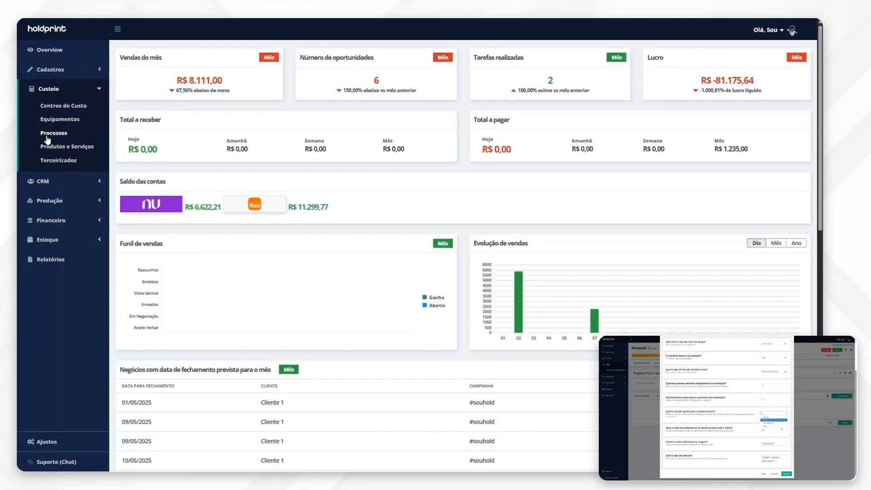
# Step: Search the costing processes for deslocamento and open the Deslocamento de Equipe process
pyautogui.click(54, 133)
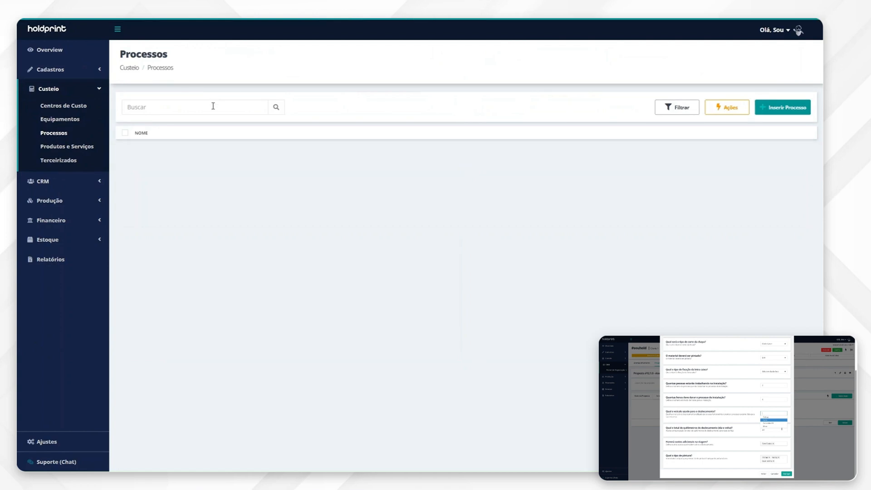
pyautogui.write('deslocamento')
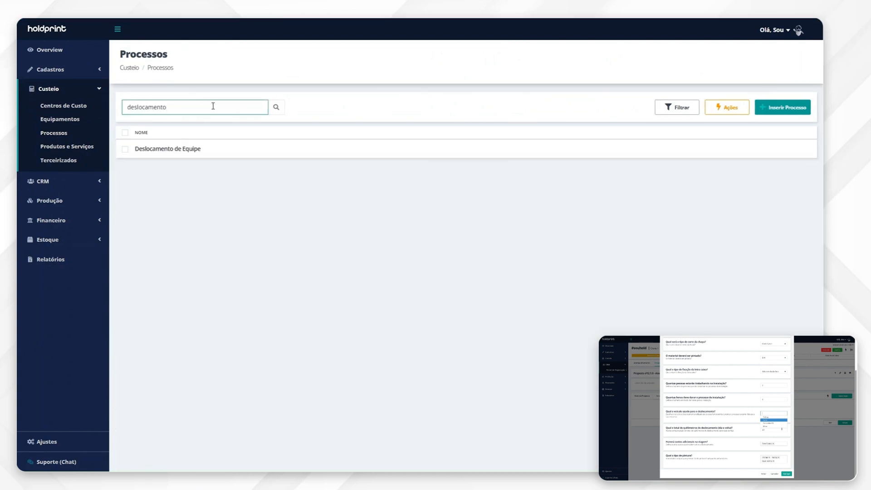
pyautogui.click(192, 154)
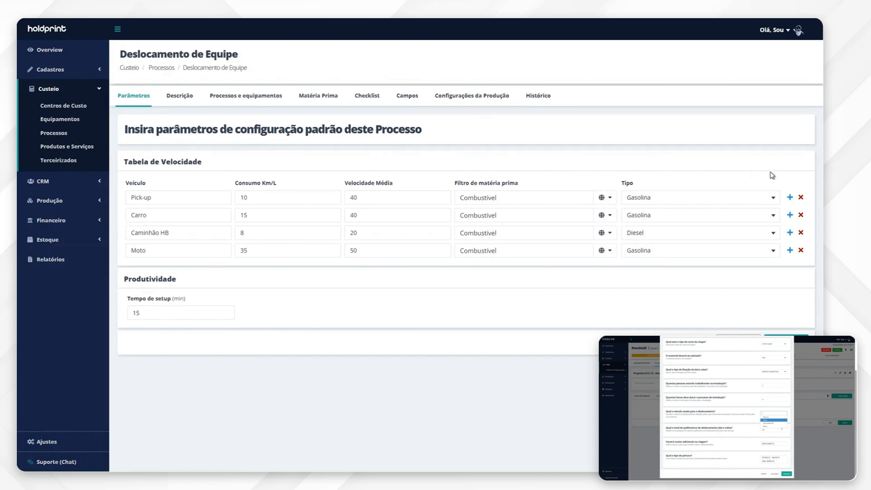
# Step: Delete the Caminhão HB row from the process's speed table, save, and check the vehicle question in its checklist
pyautogui.click(801, 233)
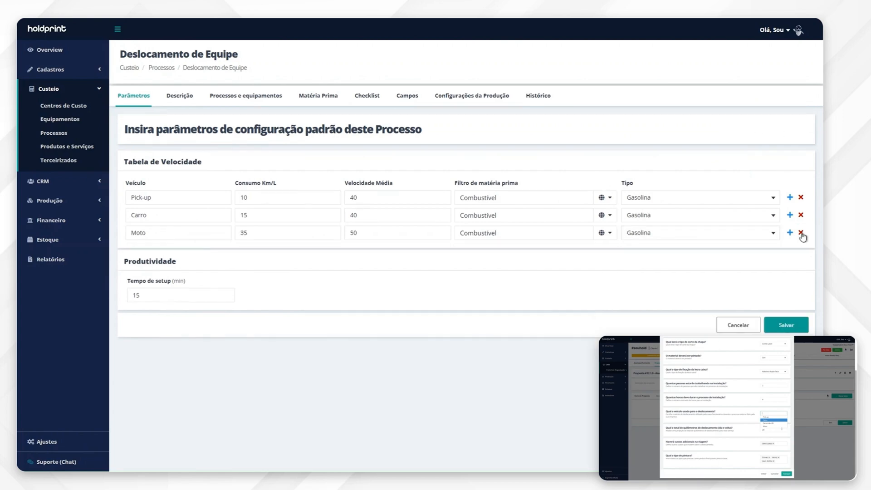
pyautogui.click(785, 325)
pyautogui.click(367, 96)
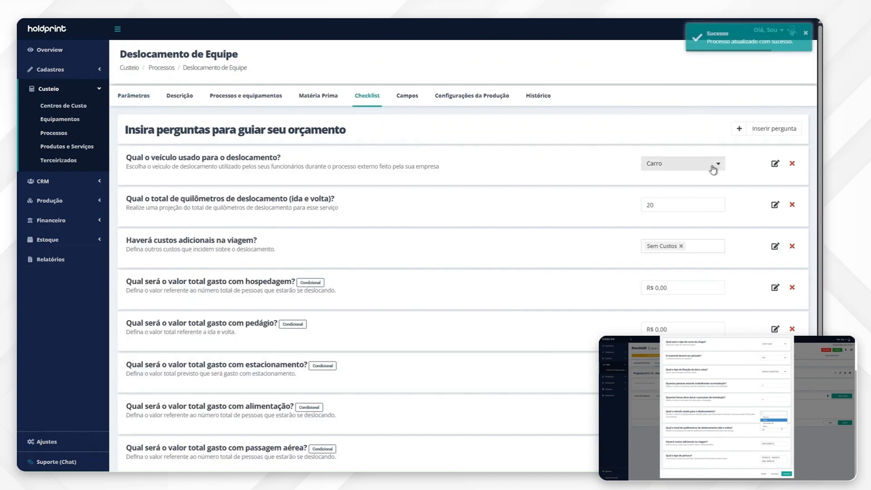
pyautogui.click(712, 172)
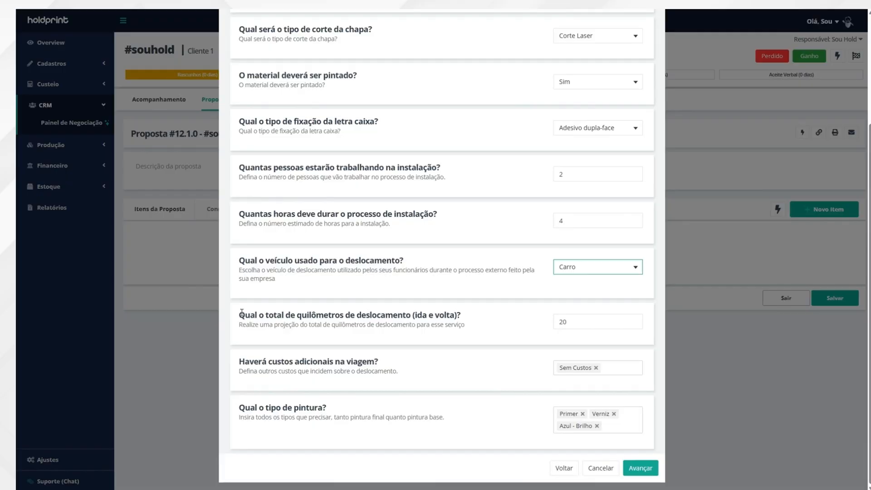
# Step: Back in the quote, set the total round-trip travel distance to 30 km
pyautogui.moveTo(240, 314); pyautogui.dragTo(451, 313)
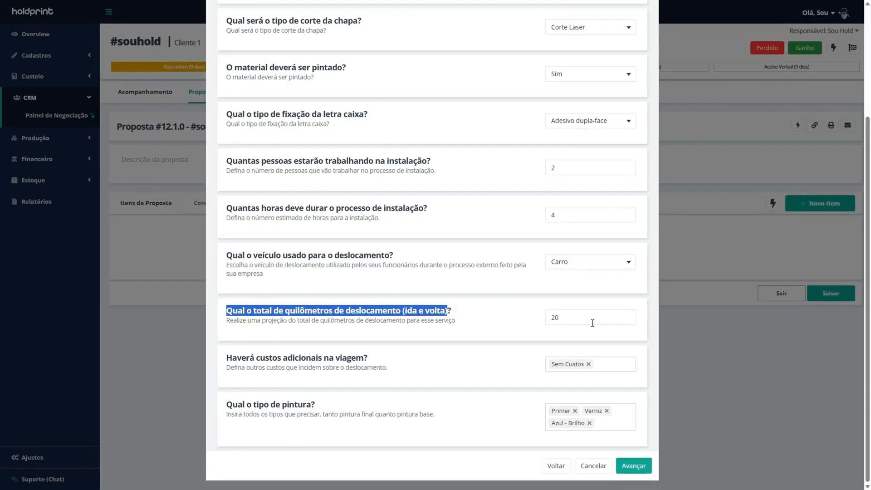
pyautogui.press('Tab')
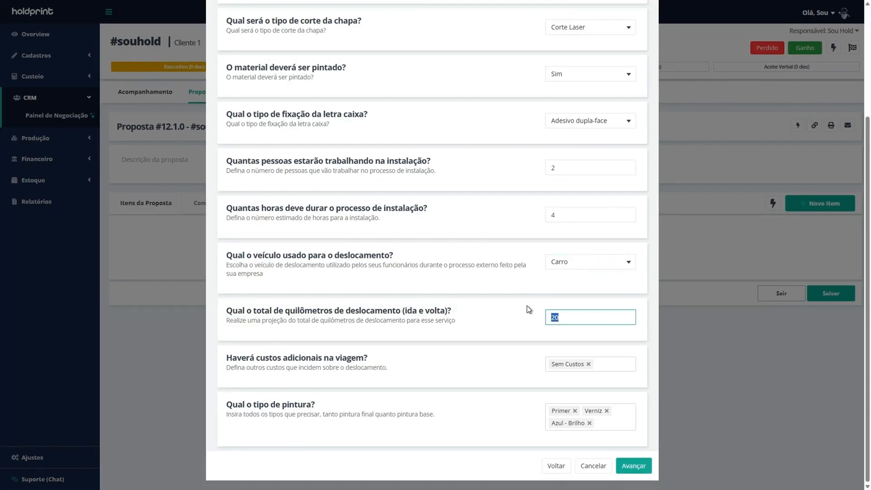
pyautogui.write('30')
# Step: Add Pedágio and Estacionamento to the additional travel costs
pyautogui.moveTo(241, 359); pyautogui.dragTo(352, 357)
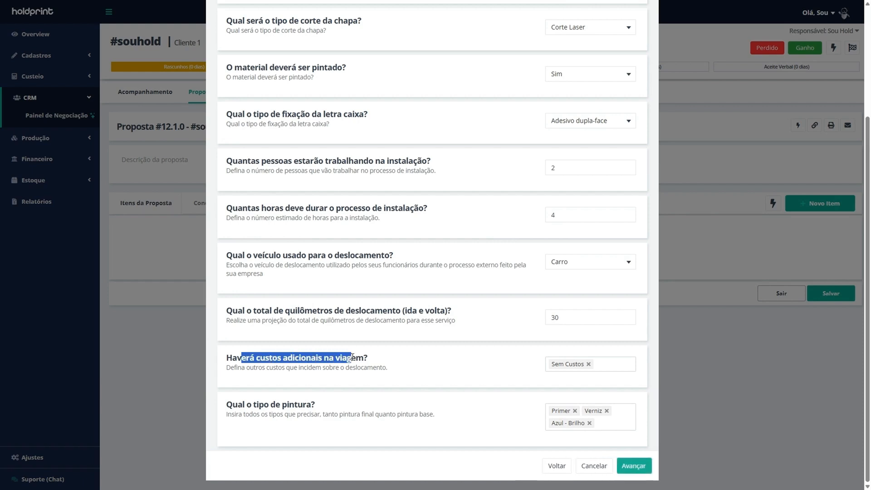
pyautogui.click(625, 368)
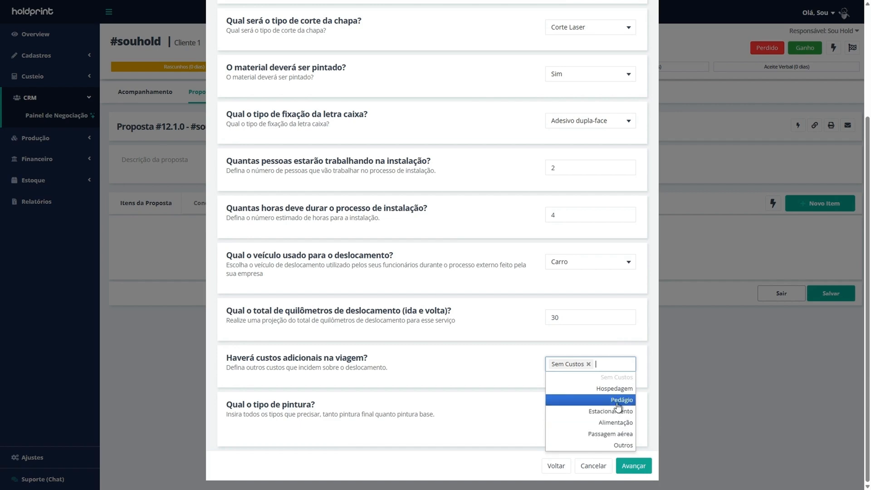
pyautogui.click(564, 400)
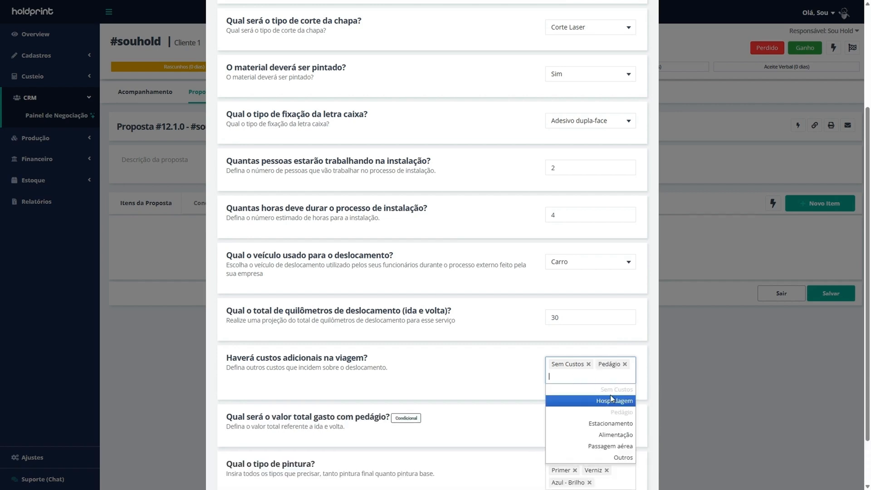
pyautogui.click(622, 424)
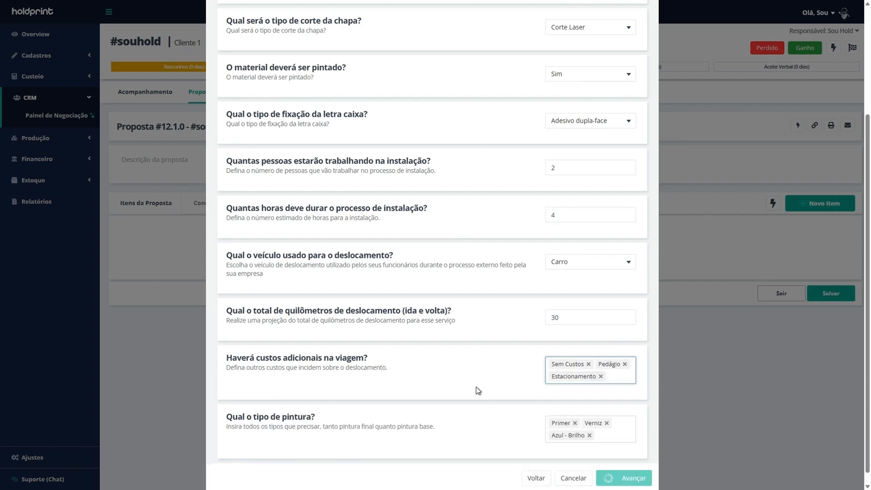
# Step: Set the total amount spent on tolls to R$ 12,00
pyautogui.scroll(-2, 487, 341)
pyautogui.moveTo(234, 320); pyautogui.dragTo(329, 301)
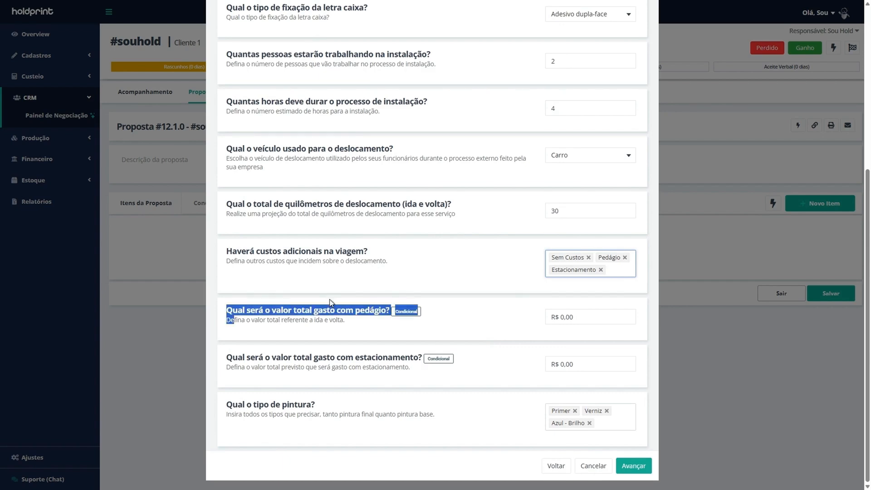
pyautogui.click(571, 313)
pyautogui.write('12')
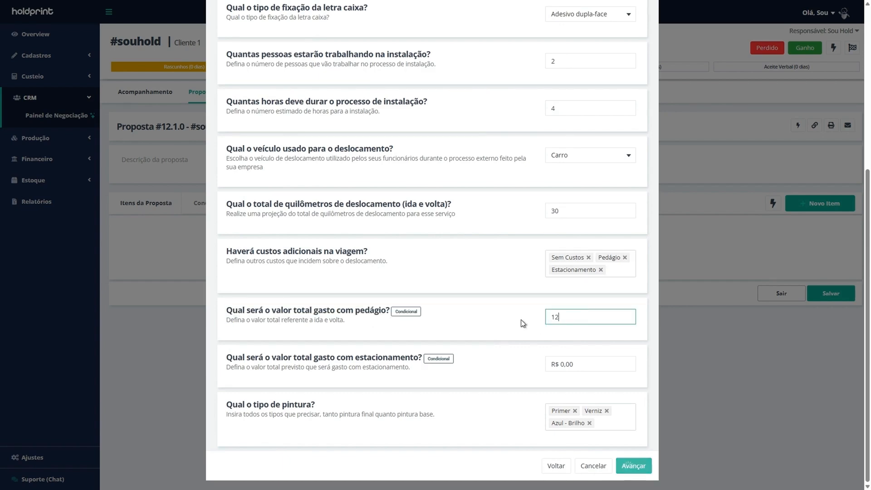
pyautogui.click(330, 344)
# Step: Set the total amount spent on parking to R$ 20,00 and advance to the product's measurements
pyautogui.moveTo(250, 357); pyautogui.dragTo(237, 356)
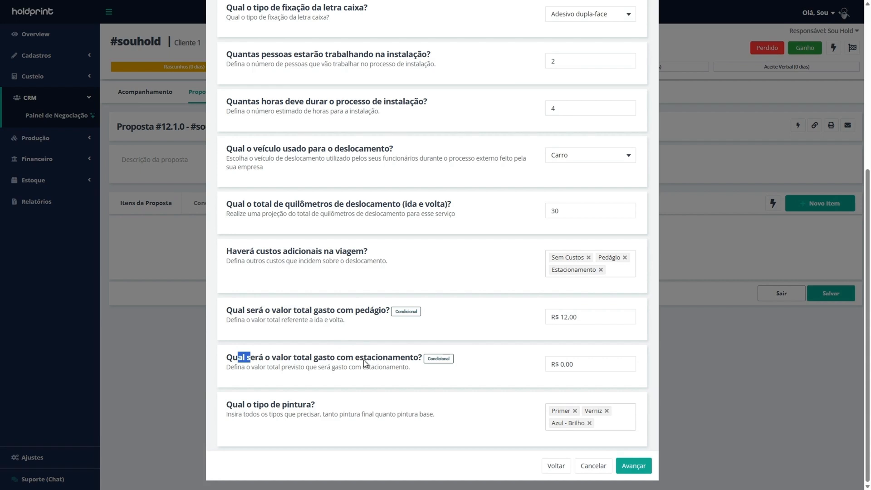
pyautogui.click(547, 366)
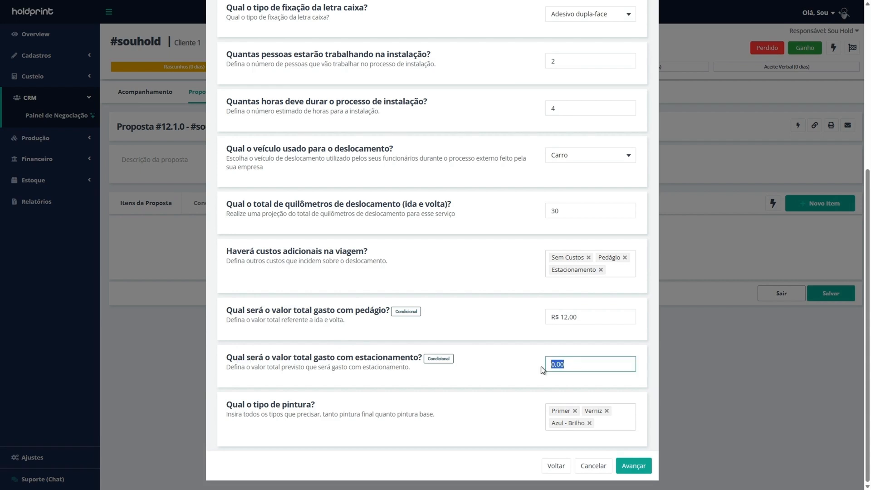
pyautogui.write('20')
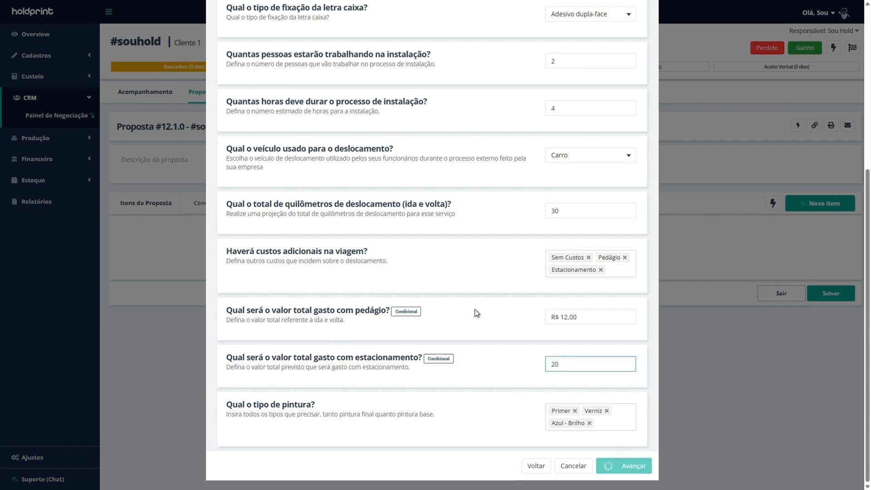
pyautogui.click(474, 309)
pyautogui.click(634, 467)
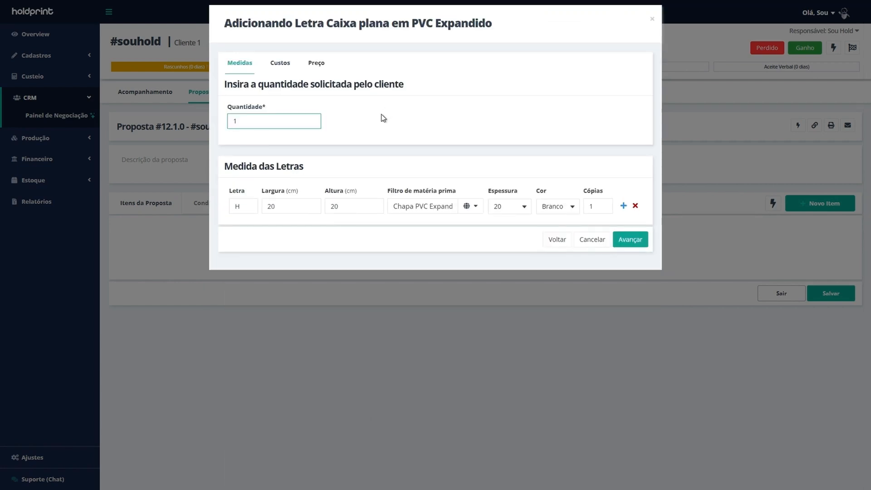
# Step: Try entering the whole word Holdprint in one letter row with a width of 80 cm
pyautogui.click(242, 210)
pyautogui.write('oldprint')
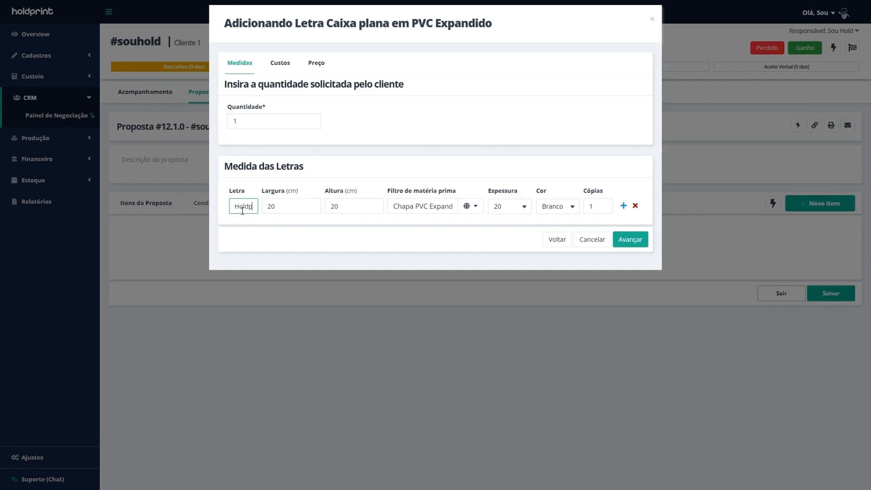
pyautogui.click(290, 207)
pyautogui.moveTo(349, 205); pyautogui.dragTo(248, 205)
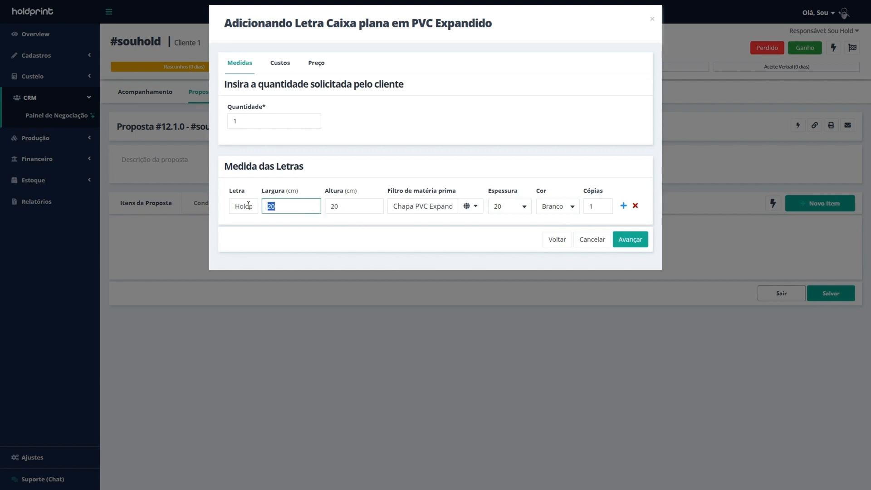
pyautogui.write('80')
pyautogui.press('Tab')
pyautogui.click(389, 143)
pyautogui.moveTo(292, 210); pyautogui.dragTo(262, 213)
pyautogui.doubleClick(245, 206)
pyautogui.press('BackSpace')
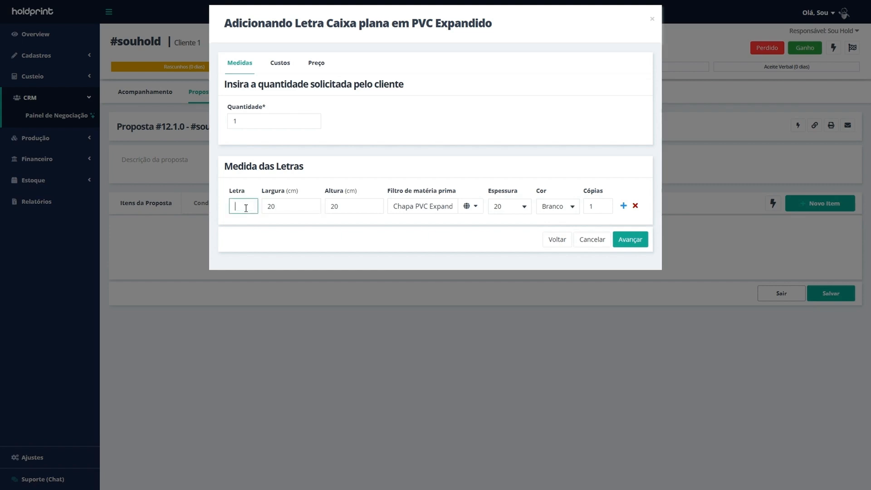
pyautogui.click(355, 166)
# Step: Add eight rows to the letter measurements and assign them the letters O, L, D, P, R, I, N and T
pyautogui.click(622, 207)
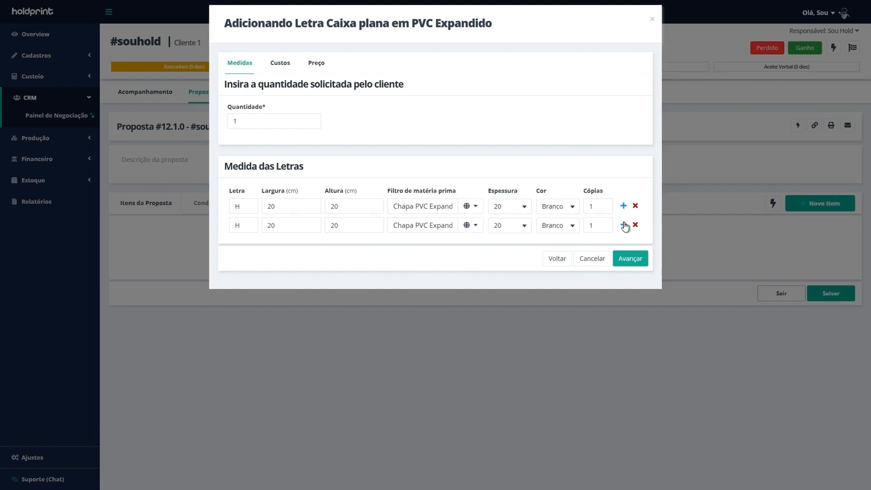
pyautogui.click(624, 225)
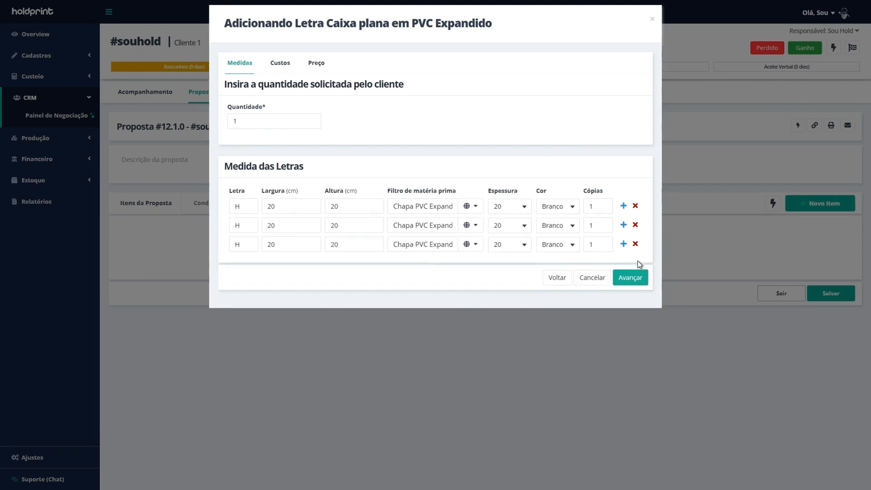
pyautogui.click(624, 244)
pyautogui.click(623, 263)
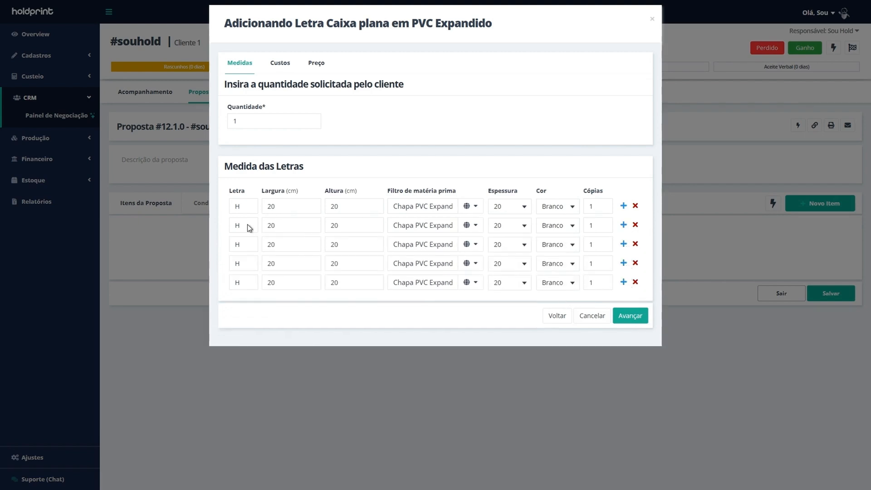
pyautogui.moveTo(249, 227); pyautogui.dragTo(230, 227)
pyautogui.write('OLDPRINT')
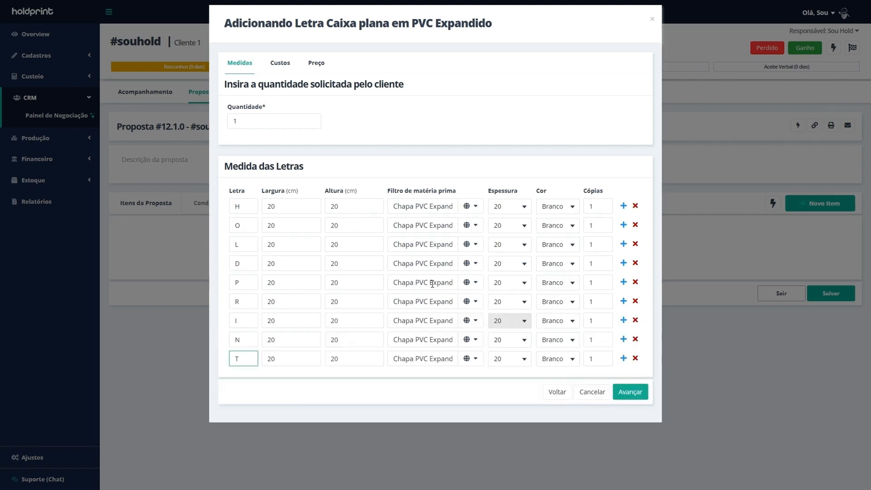
pyautogui.click(449, 163)
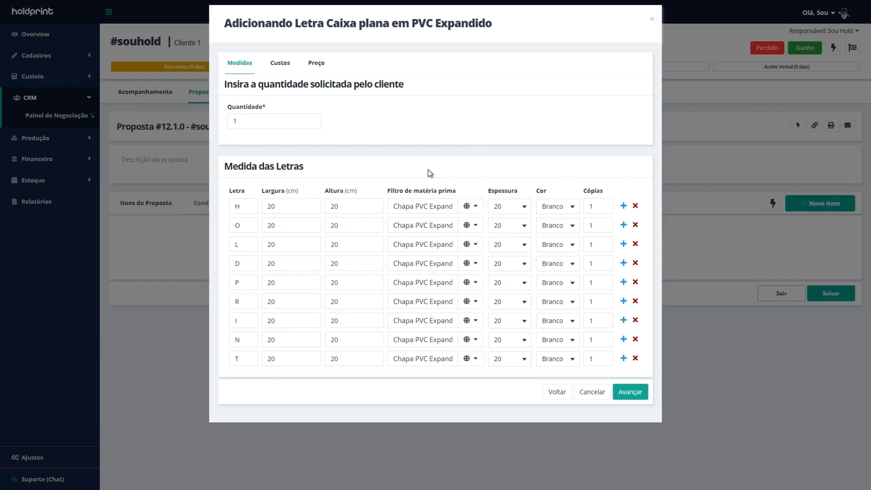
# Step: Set the letter H's width and height to 40 cm each
pyautogui.moveTo(296, 207); pyautogui.dragTo(259, 213)
pyautogui.write('40')
pyautogui.moveTo(342, 203); pyautogui.dragTo(320, 203)
pyautogui.write('40')
# Step: Assign the white 20 mm Chapa PVC Expandido sheet as the raw material for the letter H
pyautogui.click(418, 209)
pyautogui.scroll(-4, 446, 270)
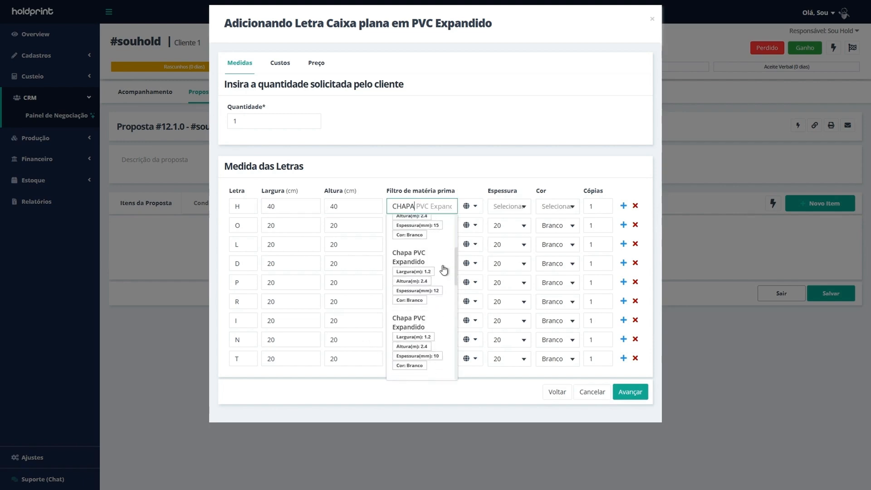
pyautogui.scroll(3, 442, 266)
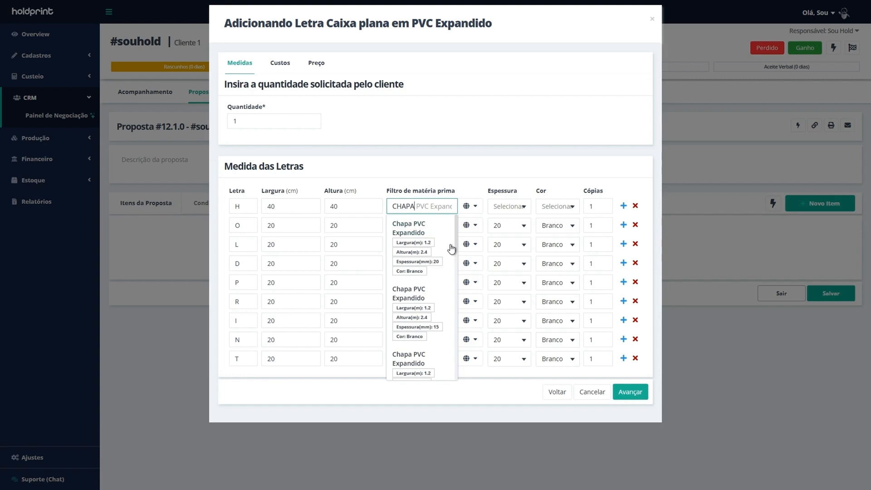
pyautogui.click(417, 254)
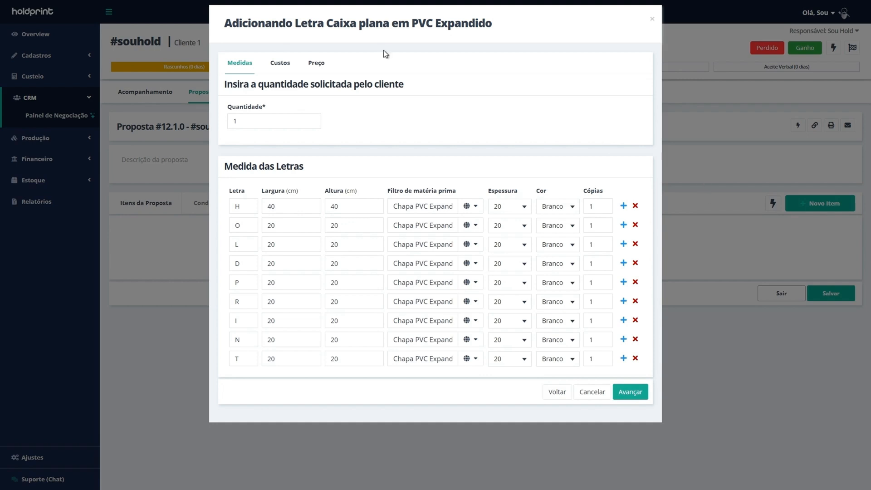
# Step: Set the requested quantity to 3 and advance to add the letter sign to the proposal
pyautogui.click(243, 121)
pyautogui.moveTo(239, 122); pyautogui.dragTo(210, 122)
pyautogui.write('3')
pyautogui.click(413, 125)
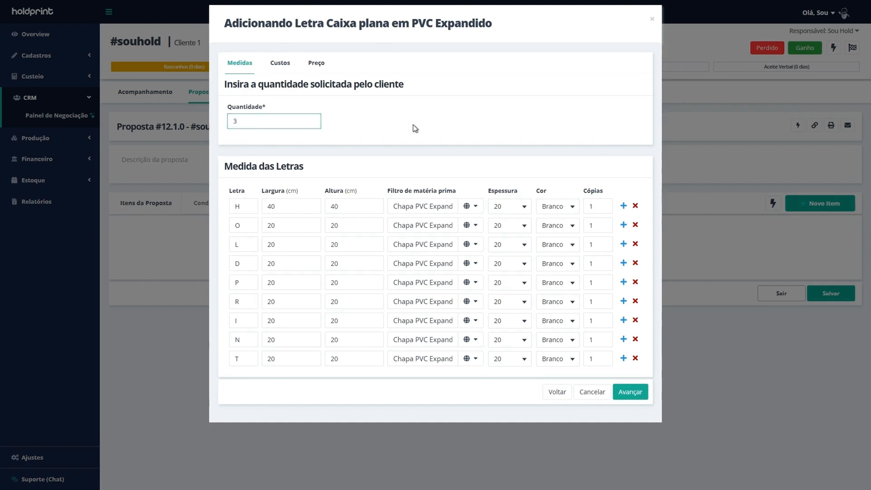
pyautogui.click(628, 394)
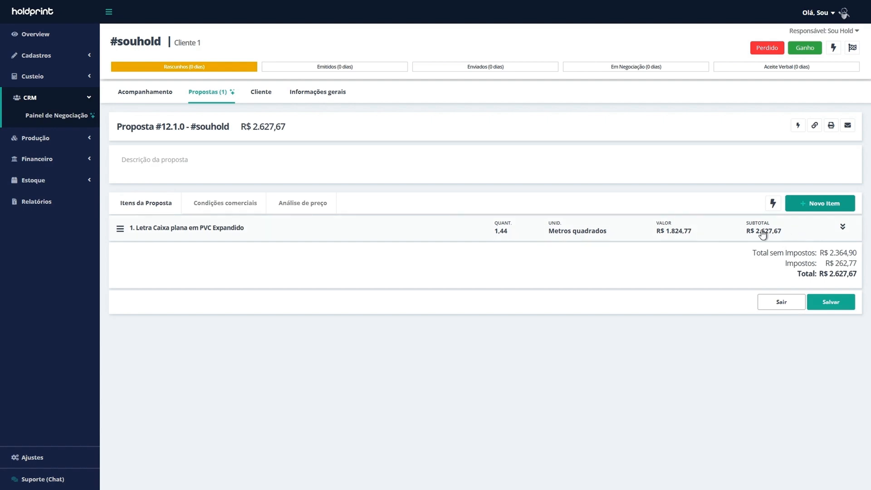
# Step: Open the letter sign item's costs and examine the Fita Dupla-Face material and the fixing process it belongs to
pyautogui.click(842, 227)
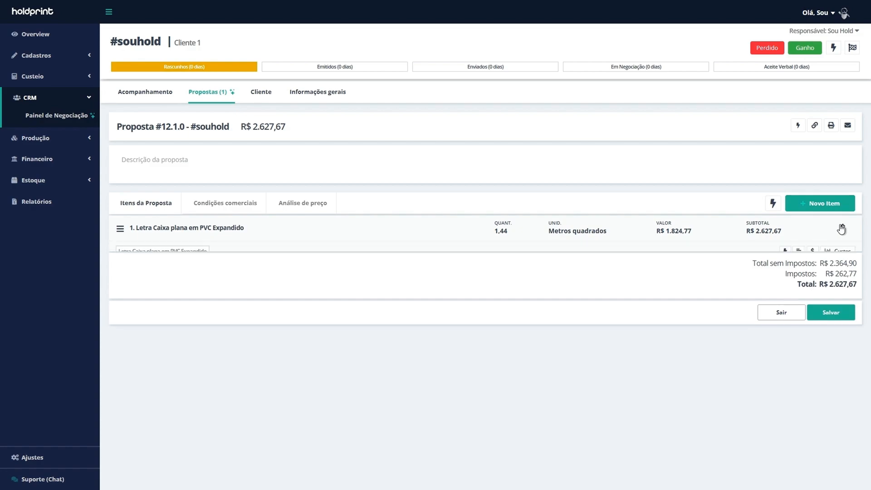
pyautogui.click(843, 252)
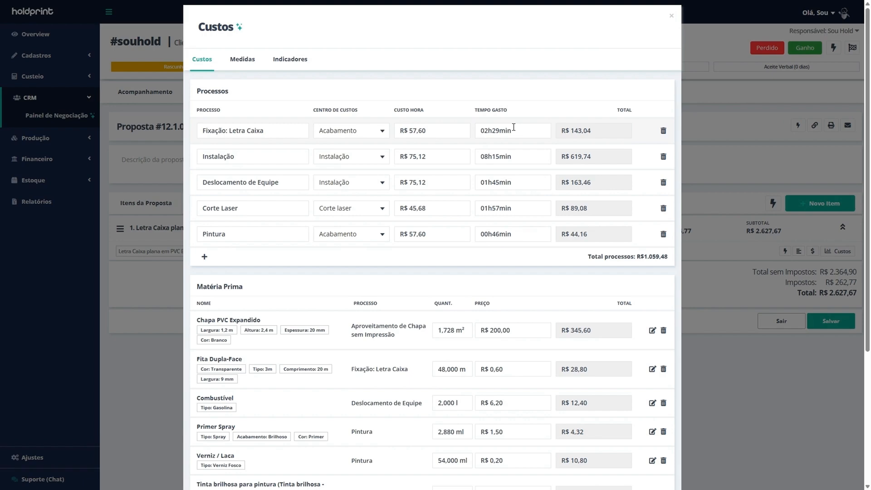
pyautogui.scroll(-4, 548, 100)
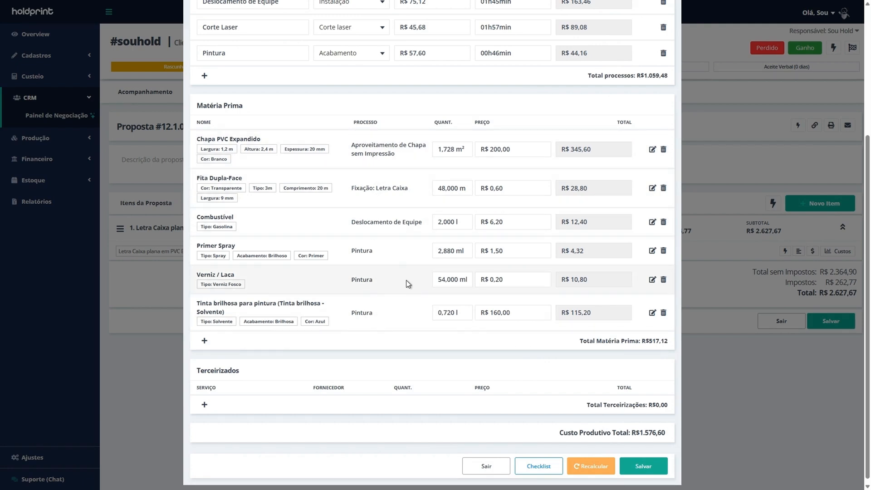
pyautogui.moveTo(198, 177); pyautogui.dragTo(249, 178)
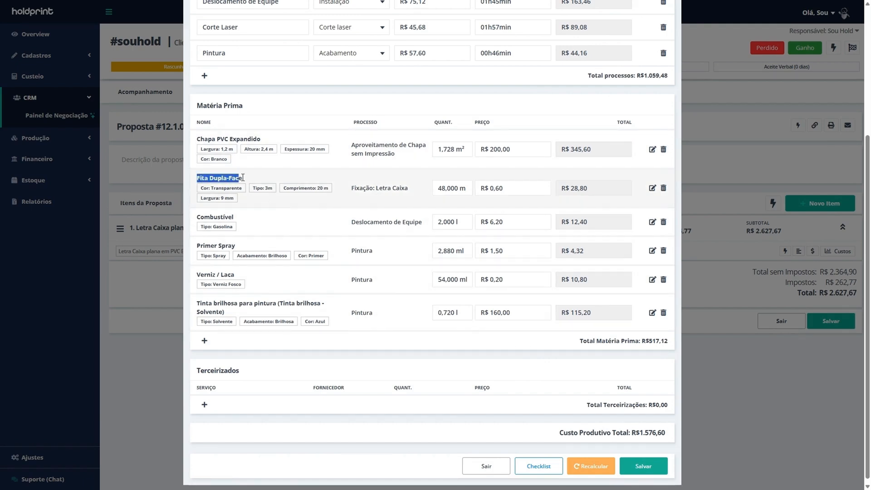
pyautogui.click(352, 188)
pyautogui.moveTo(352, 189); pyautogui.dragTo(404, 192)
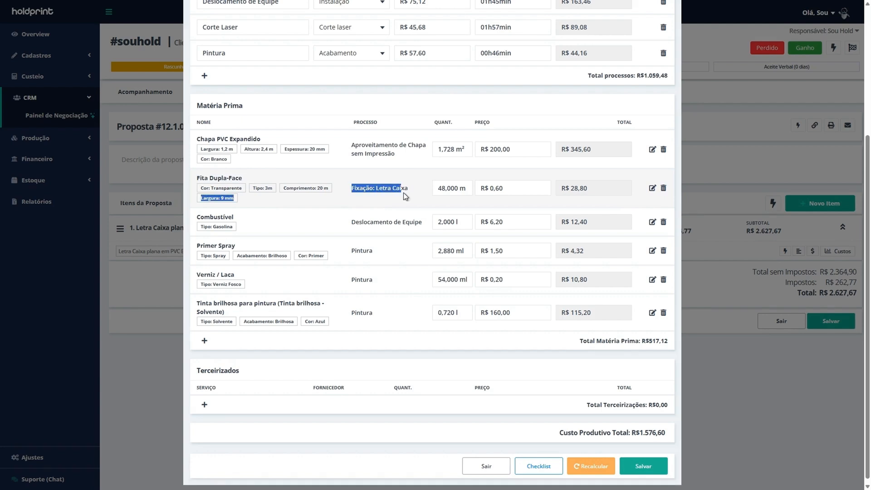
pyautogui.scroll(3, 412, 192)
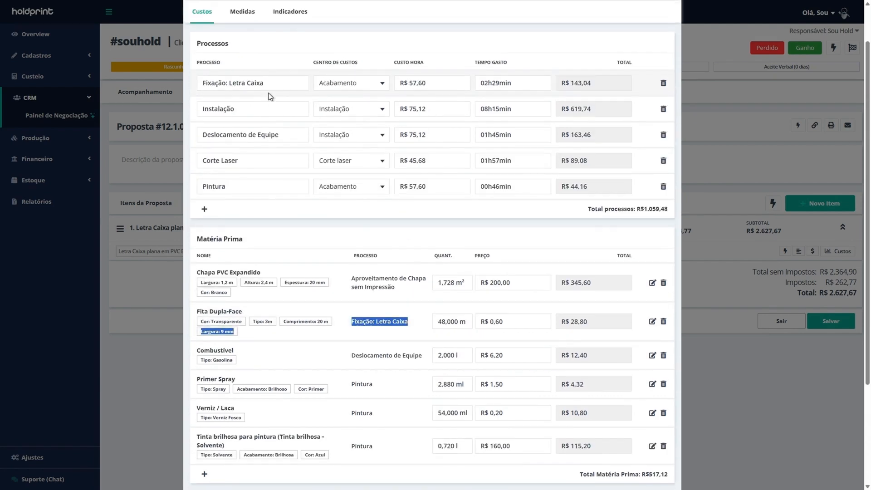
pyautogui.click(439, 323)
pyautogui.click(464, 303)
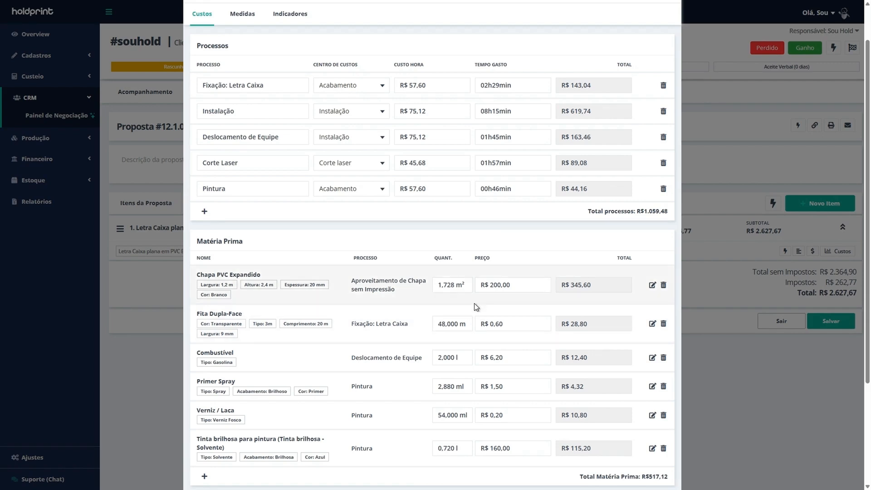
# Step: Review the remaining raw materials in the costs, from Chapa PVC Expandido and Combustível to the varnish and gloss paint
pyautogui.moveTo(199, 275); pyautogui.dragTo(264, 279)
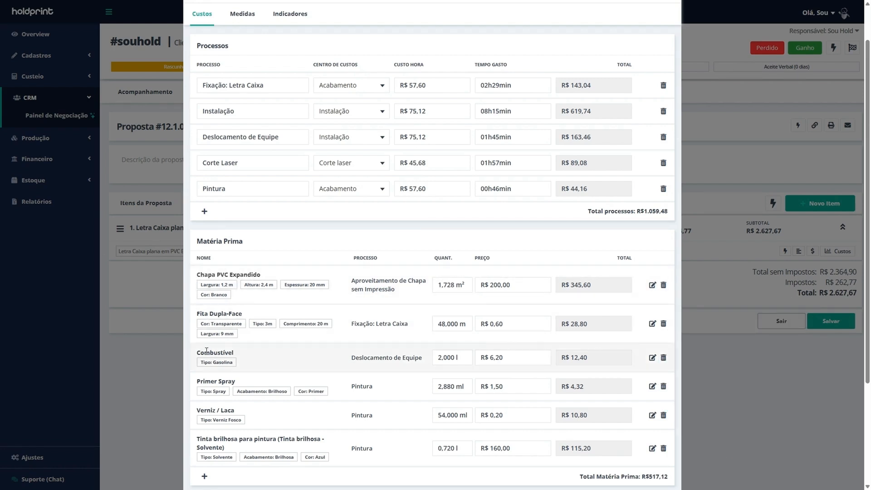
pyautogui.moveTo(206, 352); pyautogui.dragTo(277, 353)
pyautogui.scroll(-3, 394, 371)
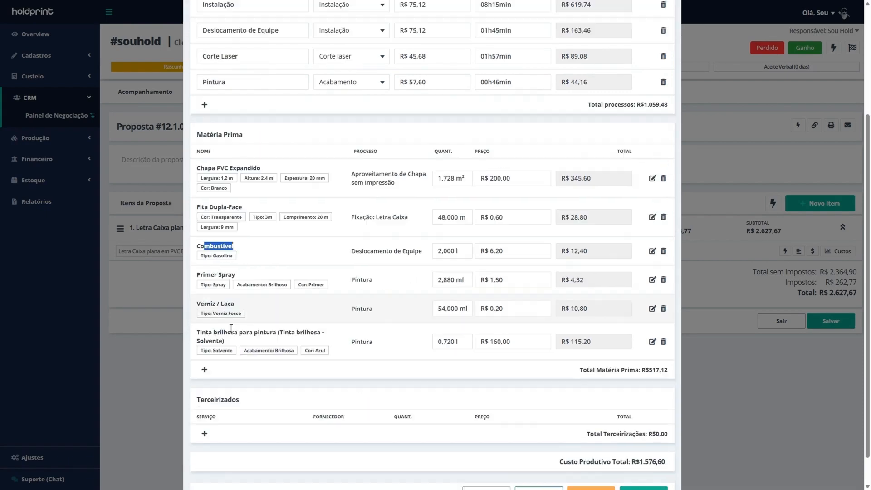
pyautogui.moveTo(205, 246); pyautogui.dragTo(439, 260)
pyautogui.moveTo(201, 274); pyautogui.dragTo(250, 290)
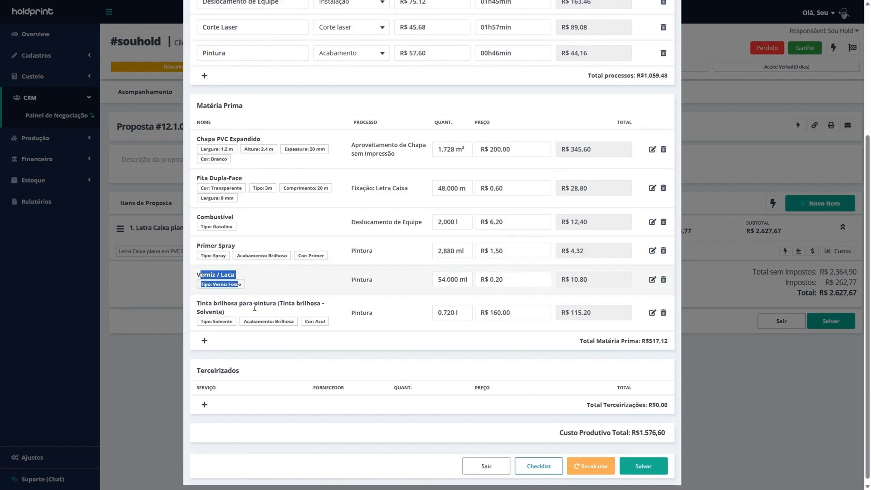
pyautogui.moveTo(197, 301); pyautogui.dragTo(230, 312)
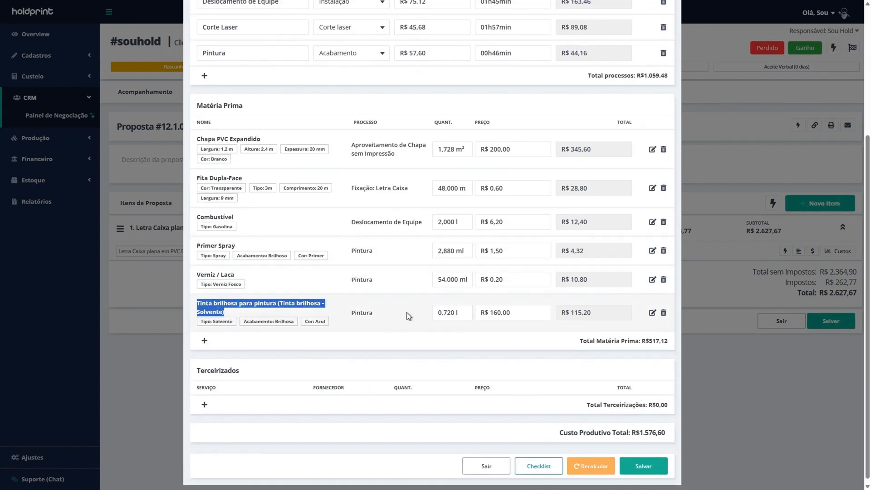
pyautogui.scroll(4, 518, 211)
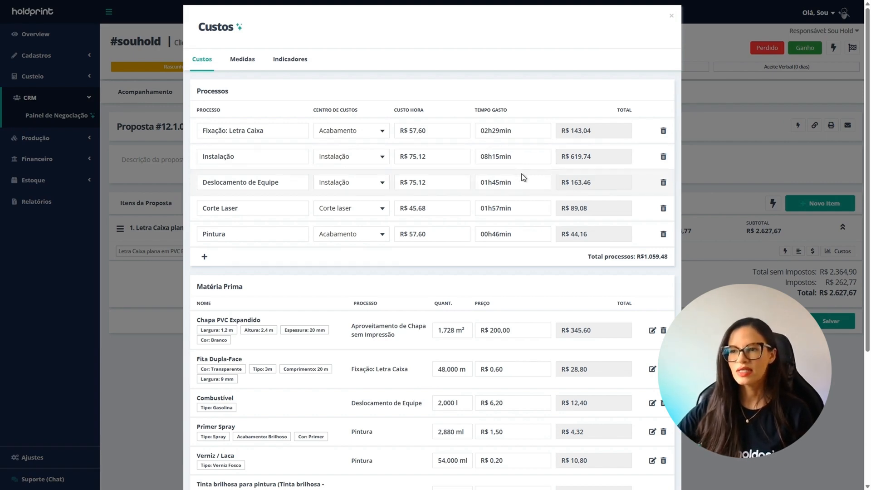
# Step: Open the item's checklist, check the answers for installation workers and installation hours, and close it again
pyautogui.scroll(-5, 521, 173)
pyautogui.click(549, 463)
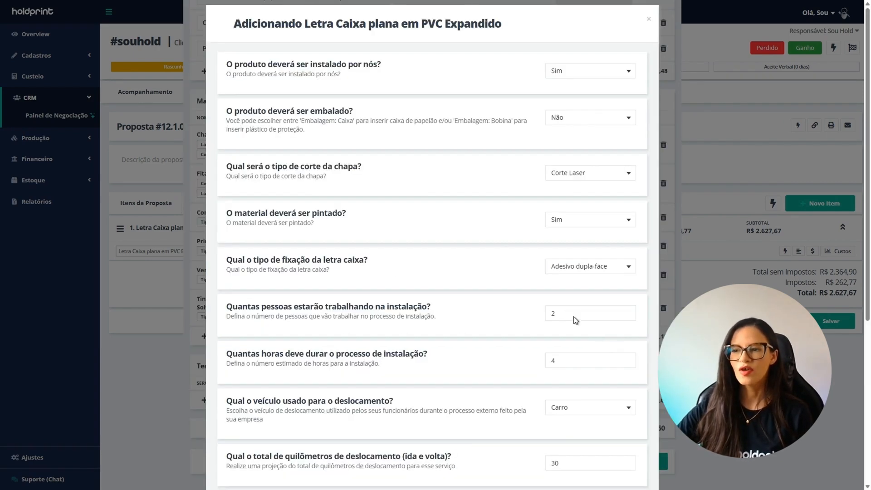
pyautogui.doubleClick(573, 317)
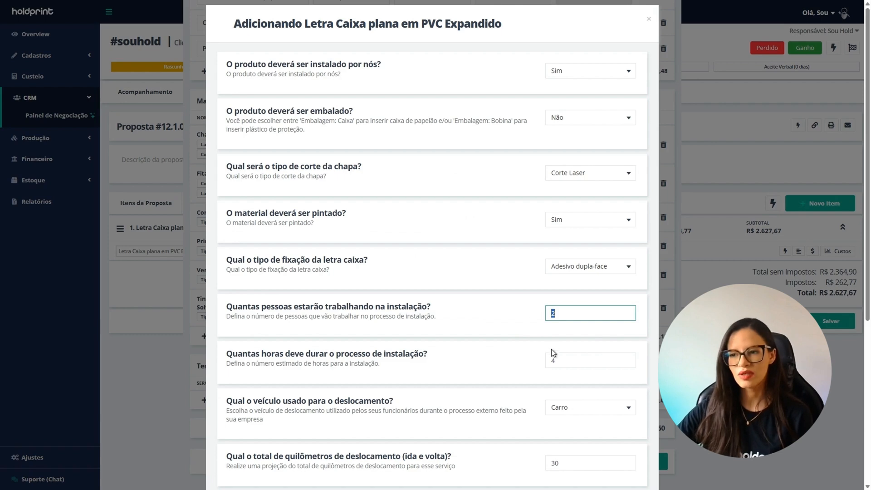
pyautogui.doubleClick(561, 362)
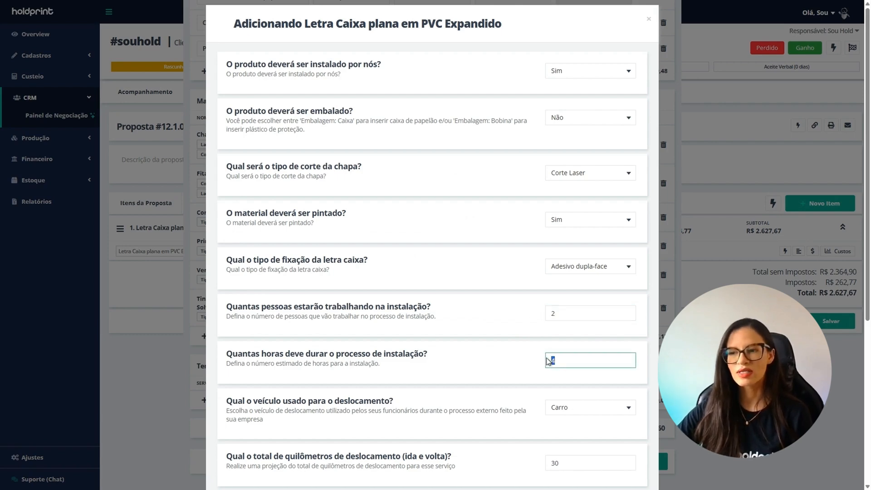
pyautogui.doubleClick(561, 314)
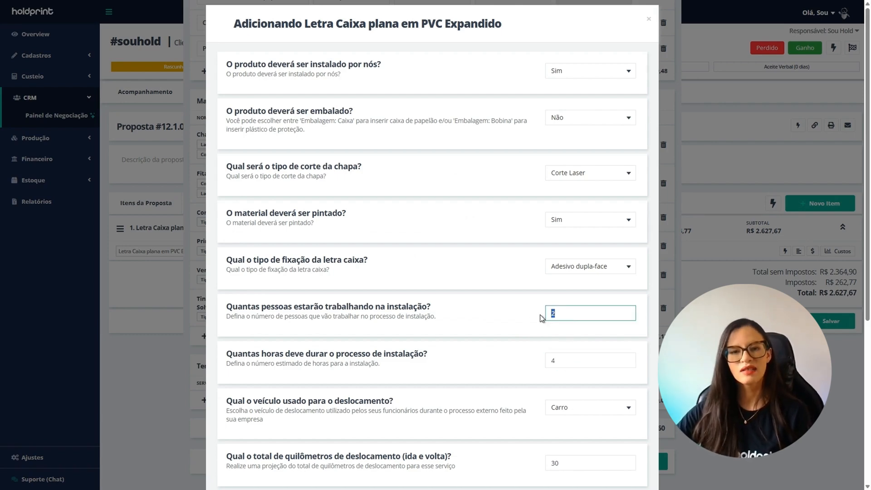
pyautogui.click(649, 21)
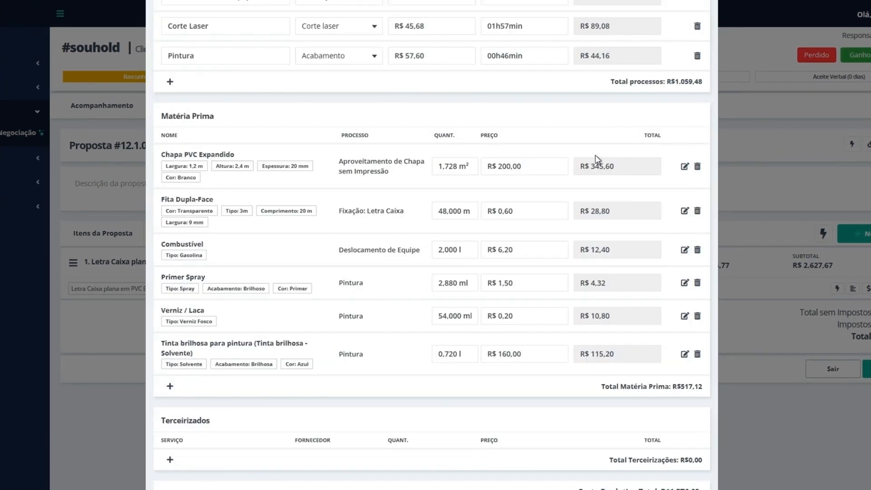
# Step: Search the registered processes for "instalação" and open the matching process
pyautogui.scroll(5, 532, 179)
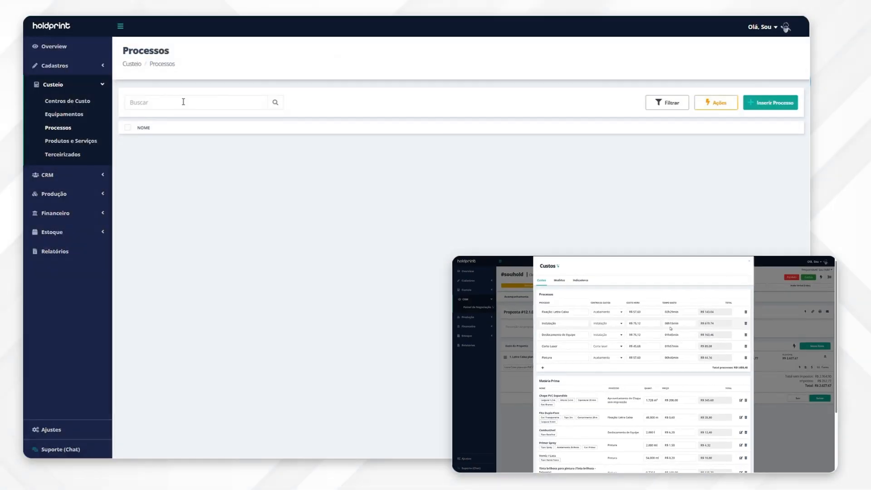
pyautogui.write('instalação')
pyautogui.click(151, 144)
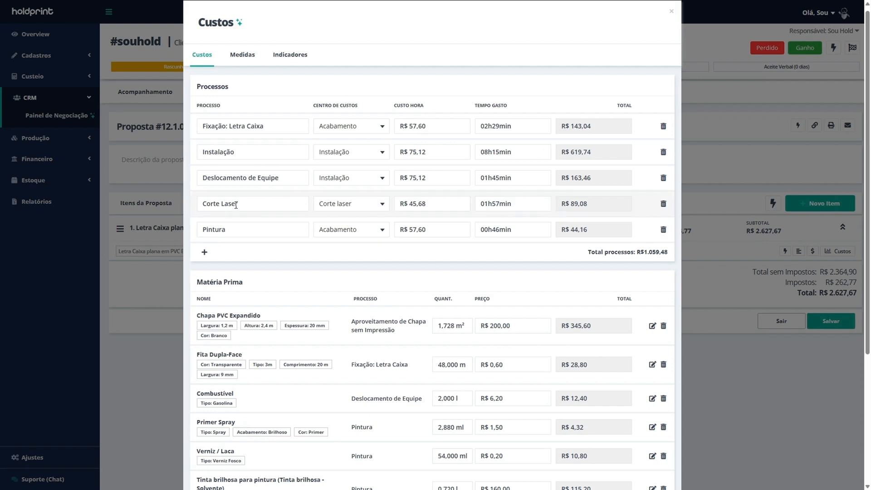
# Step: Try setting the Corte Laser process's time spent to 01h40min, and close the costs without saving
pyautogui.moveTo(200, 202); pyautogui.dragTo(241, 209)
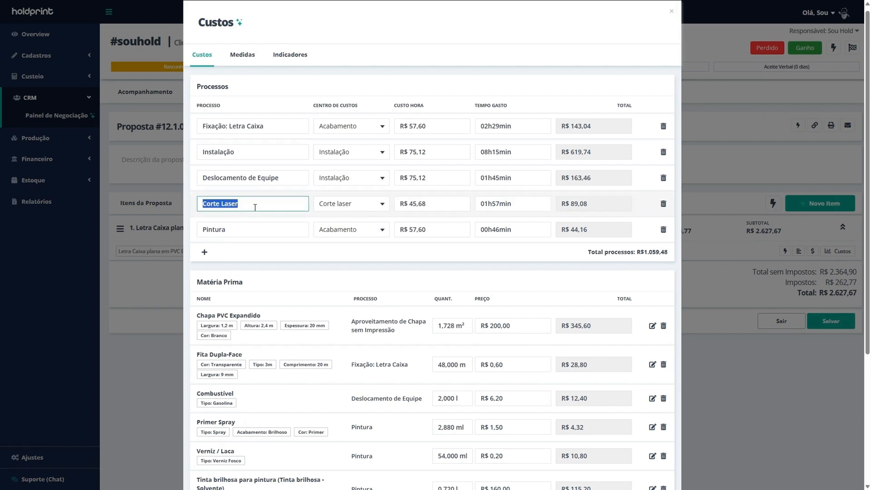
pyautogui.click(500, 202)
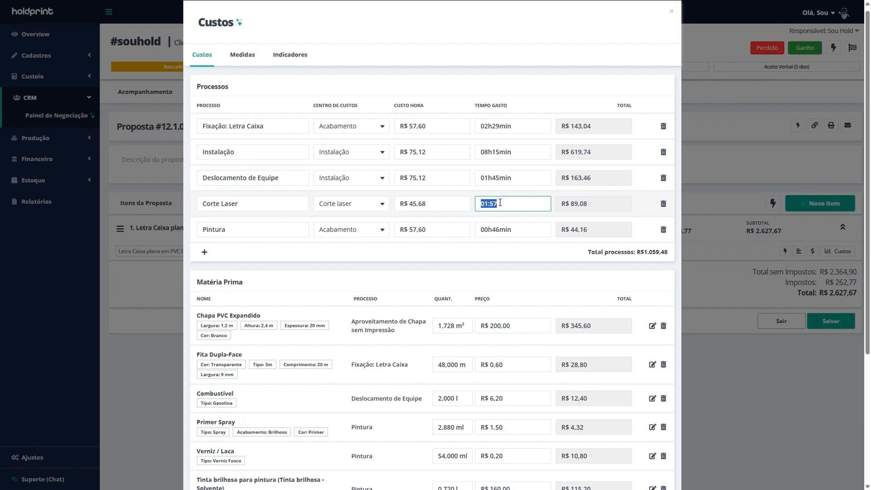
pyautogui.click(523, 205)
pyautogui.write('40')
pyautogui.press('Return')
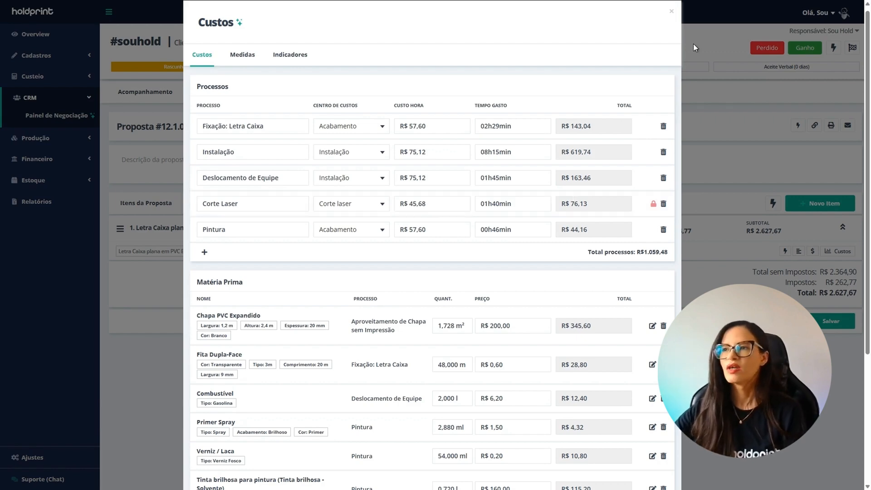
pyautogui.click(671, 12)
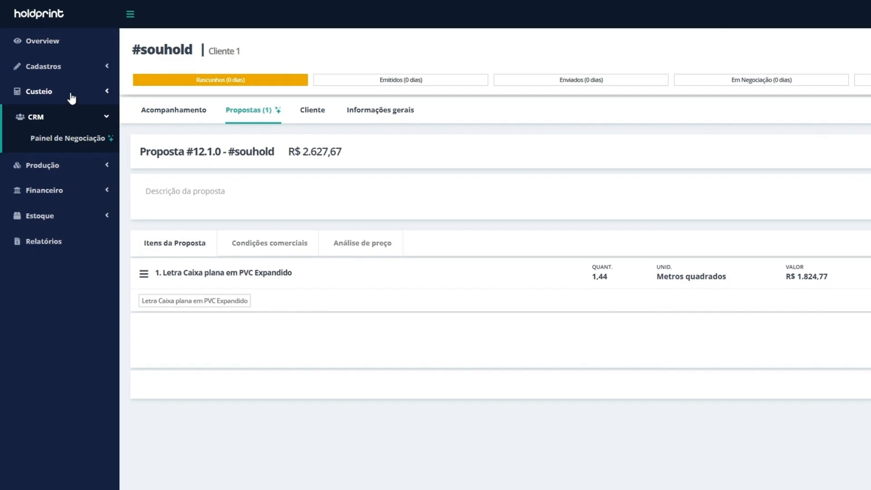
# Step: Open the configuration of the Corte Laser yxz equipment in the Custeio area
pyautogui.click(58, 80)
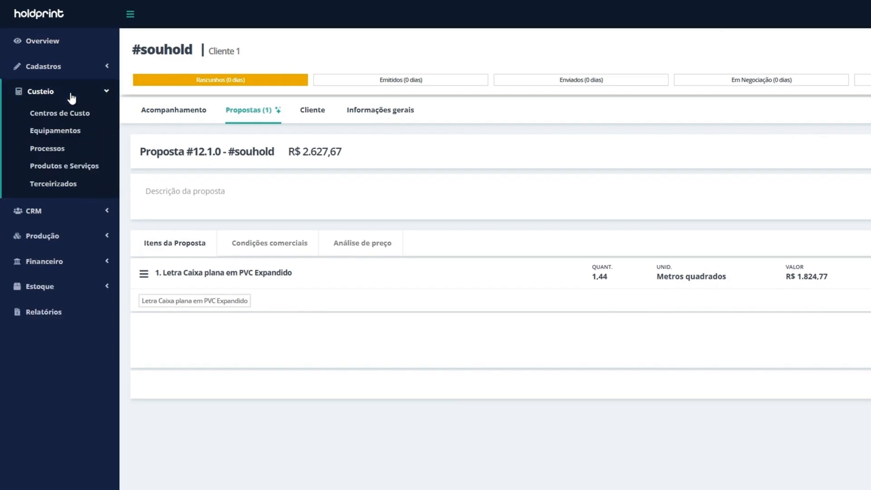
pyautogui.click(54, 133)
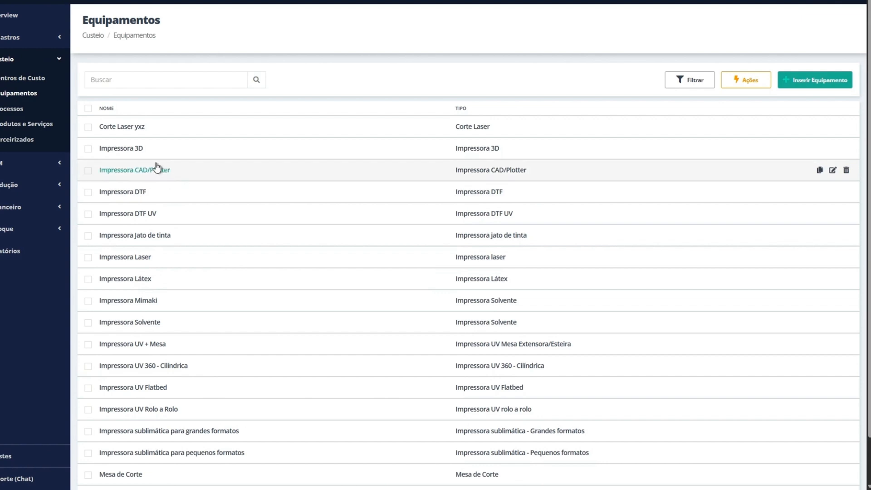
pyautogui.click(120, 129)
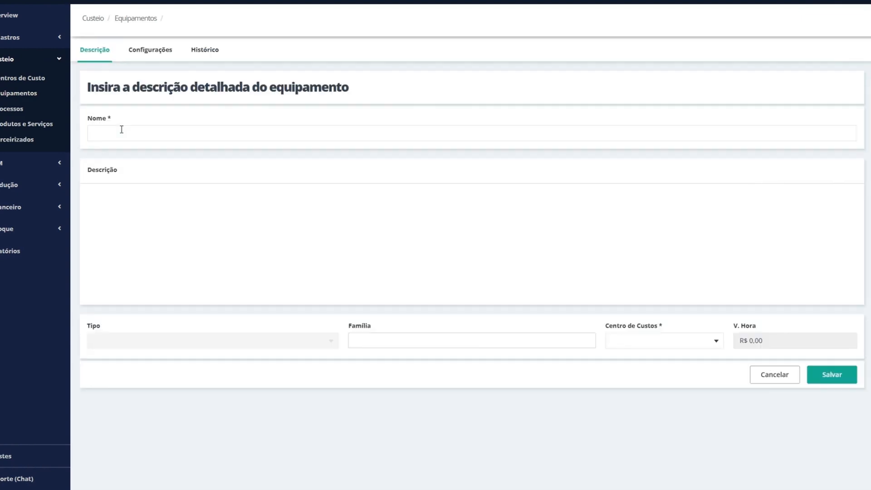
pyautogui.click(159, 68)
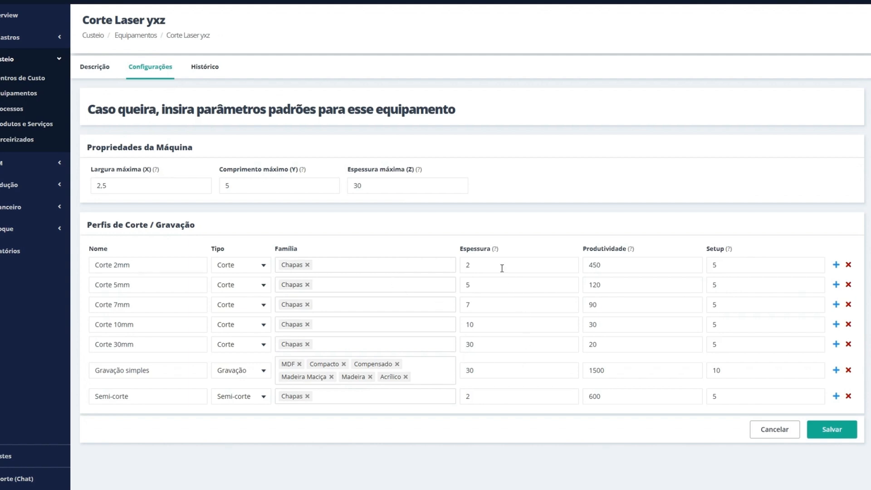
# Step: Set the productivity of the Corte 30mm cutting profile to 15 and save the equipment
pyautogui.moveTo(611, 260); pyautogui.dragTo(582, 268)
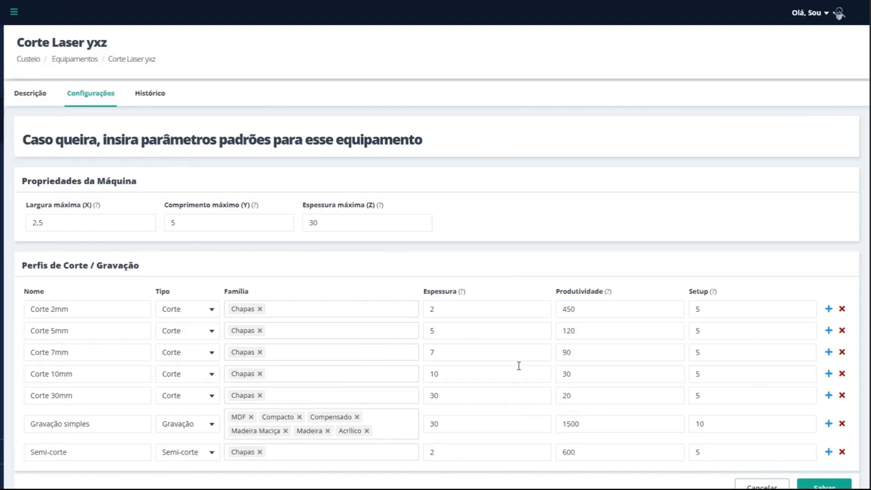
pyautogui.moveTo(581, 395); pyautogui.dragTo(536, 393)
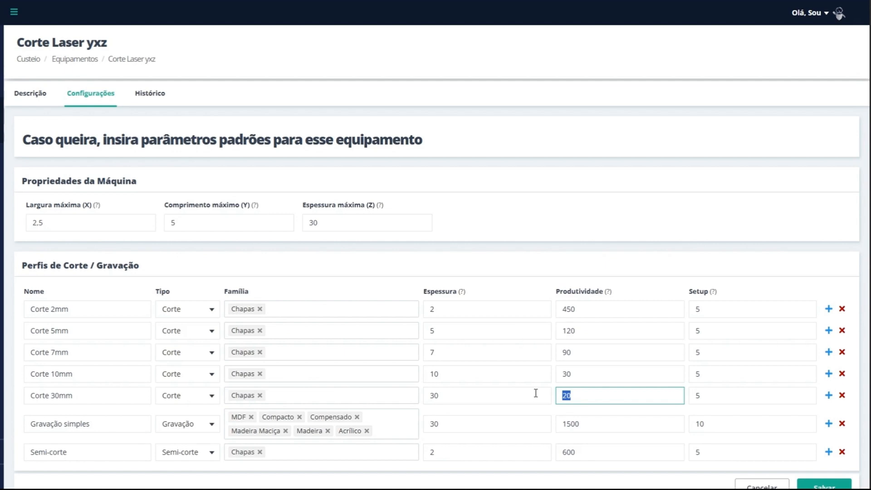
pyautogui.write('15')
pyautogui.scroll(-2, 755, 353)
pyautogui.click(817, 450)
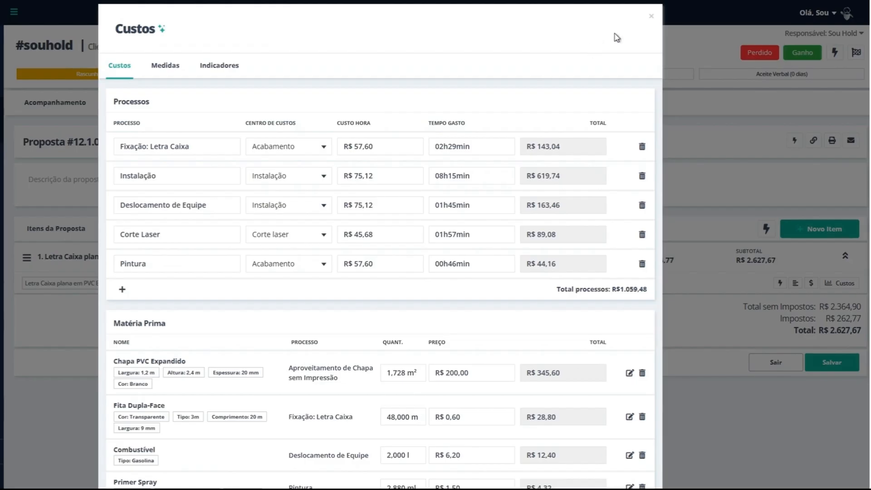
# Step: Close the costs and duplicate the proposal's Letra Caixa plana em PVC Expandido item with the same quantity and letter measures
pyautogui.click(652, 16)
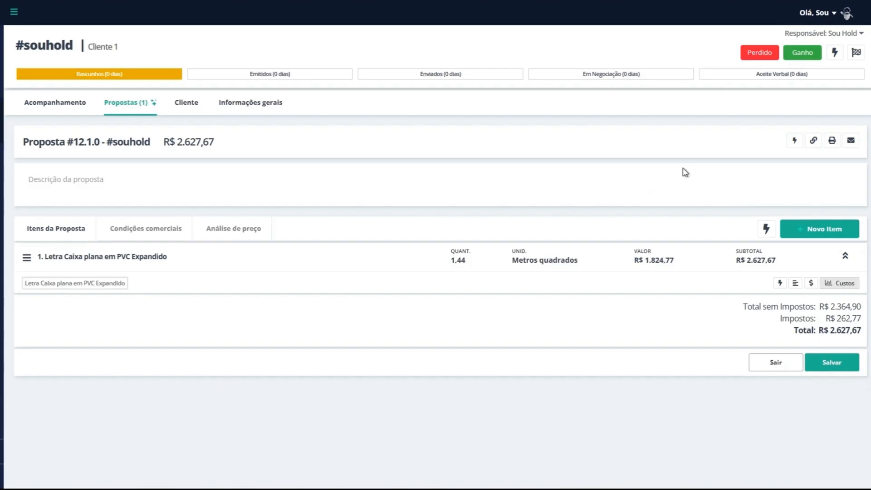
pyautogui.click(780, 283)
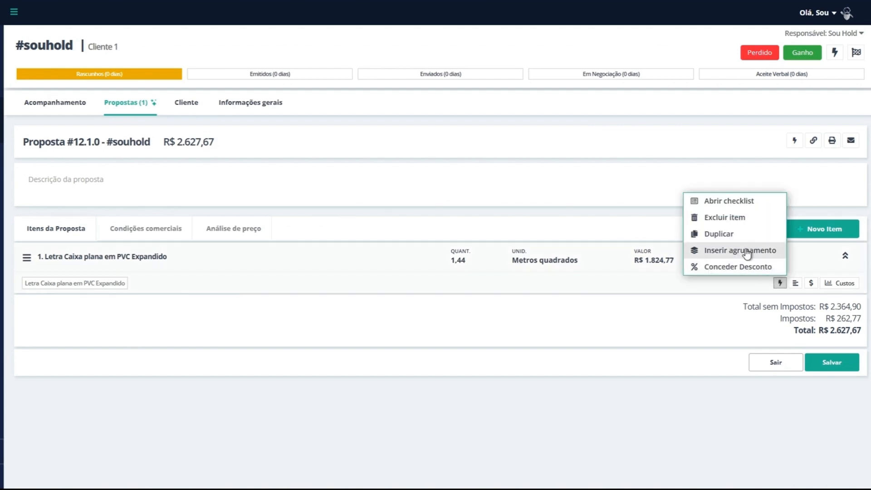
pyautogui.click(729, 237)
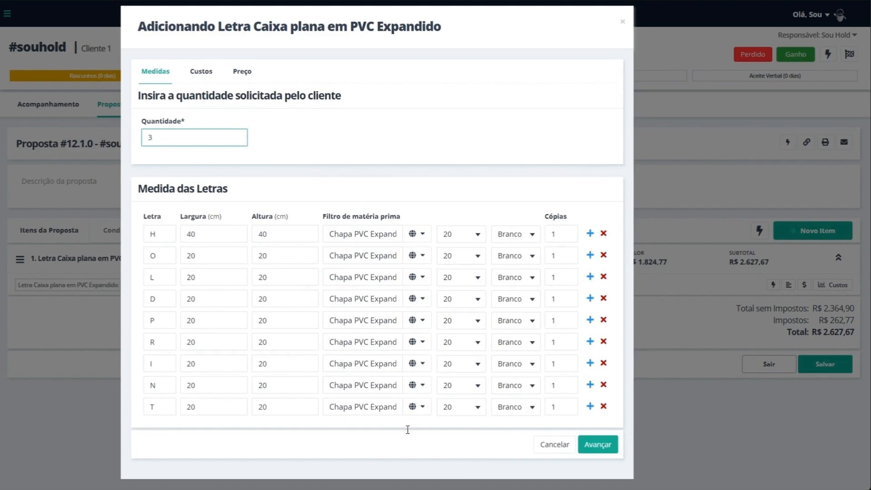
pyautogui.click(598, 449)
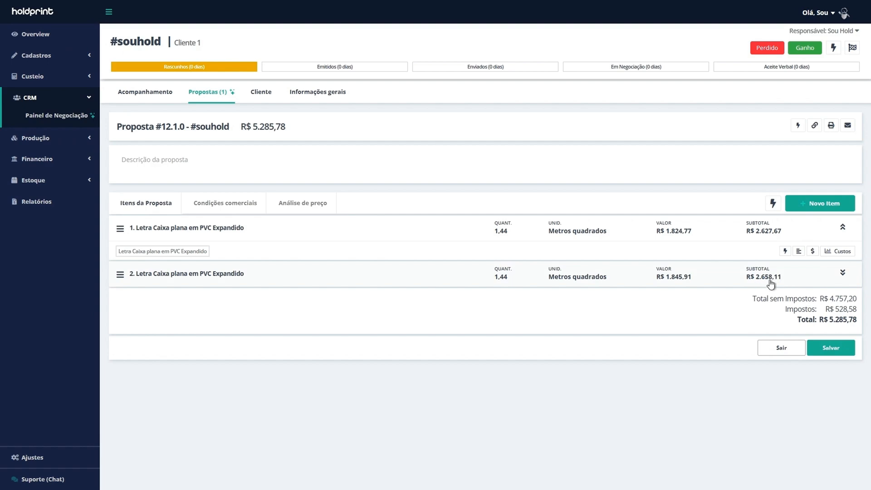
# Step: Open the second item's costs and check the Corte Laser time spent and total, along with the Pintura process
pyautogui.click(843, 274)
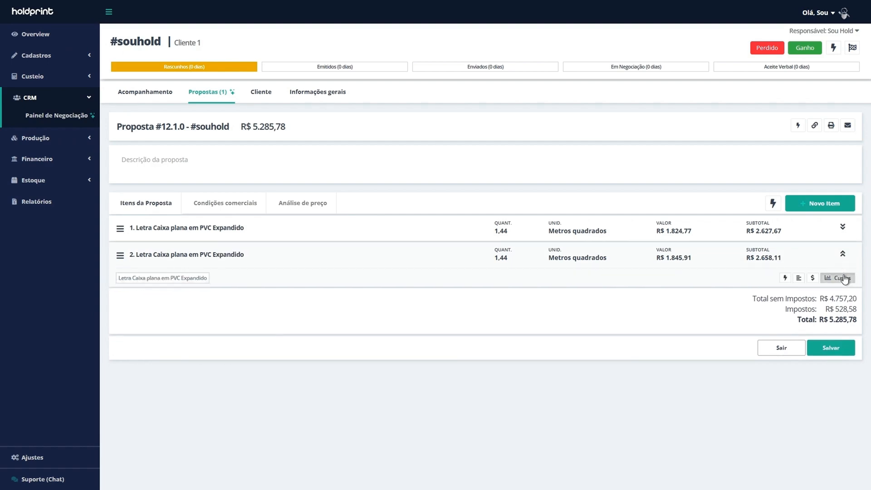
pyautogui.click(842, 279)
pyautogui.click(494, 207)
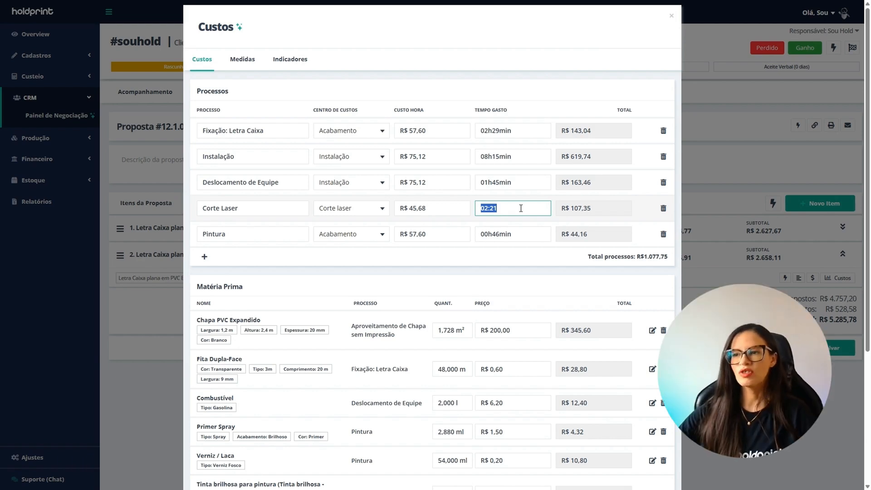
pyautogui.click(540, 196)
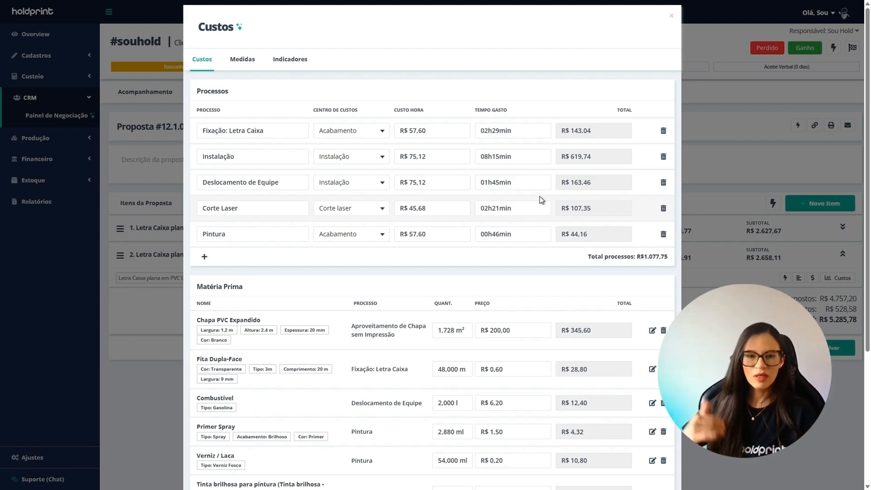
pyautogui.click(593, 213)
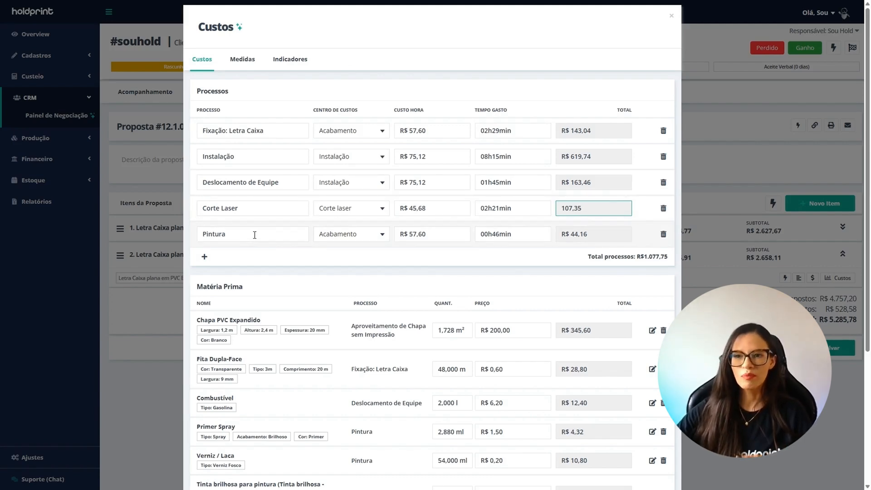
pyautogui.moveTo(254, 235); pyautogui.dragTo(203, 236)
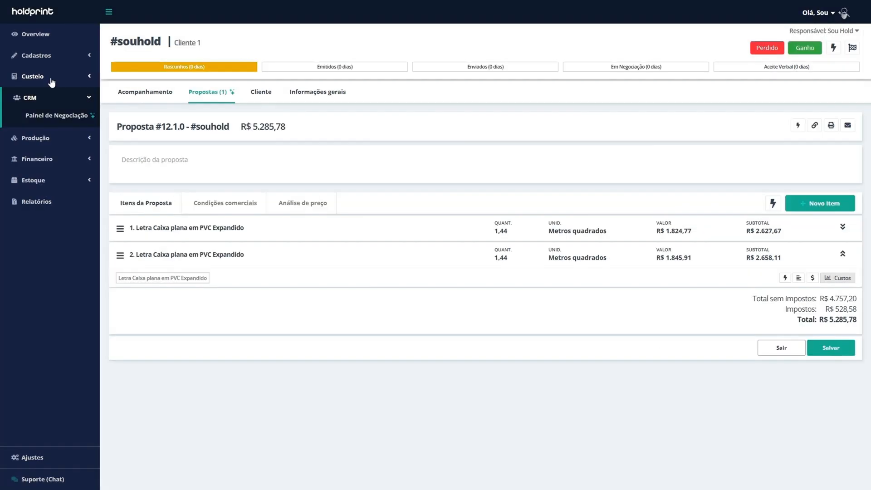
# Step: Search the registered processes in Custeio for "pintura" and open the Pintura process
pyautogui.click(50, 79)
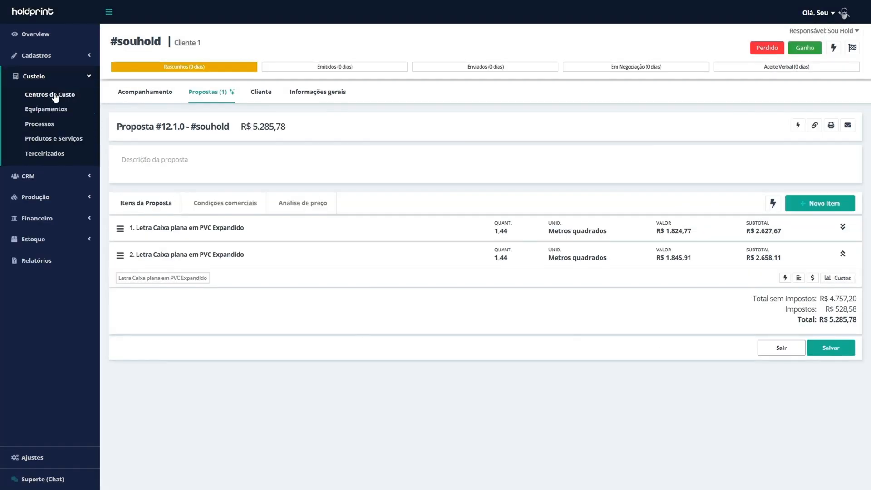
pyautogui.click(45, 124)
pyautogui.click(200, 97)
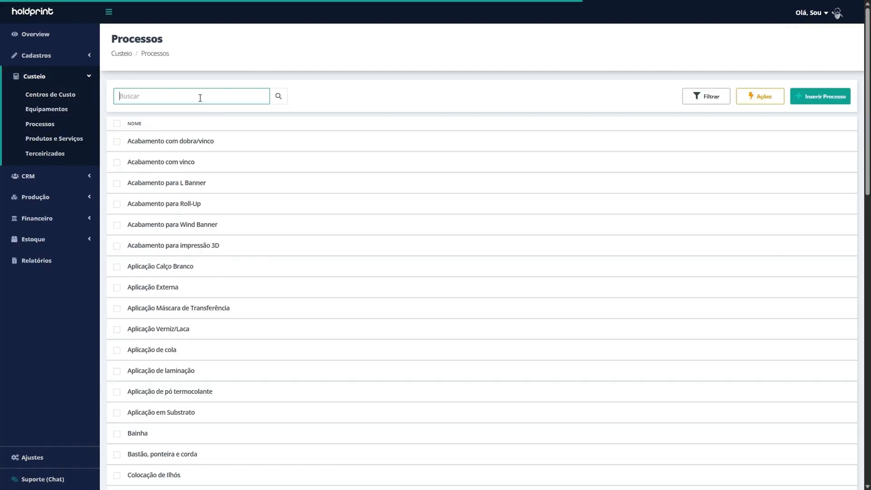
pyautogui.write('pintura')
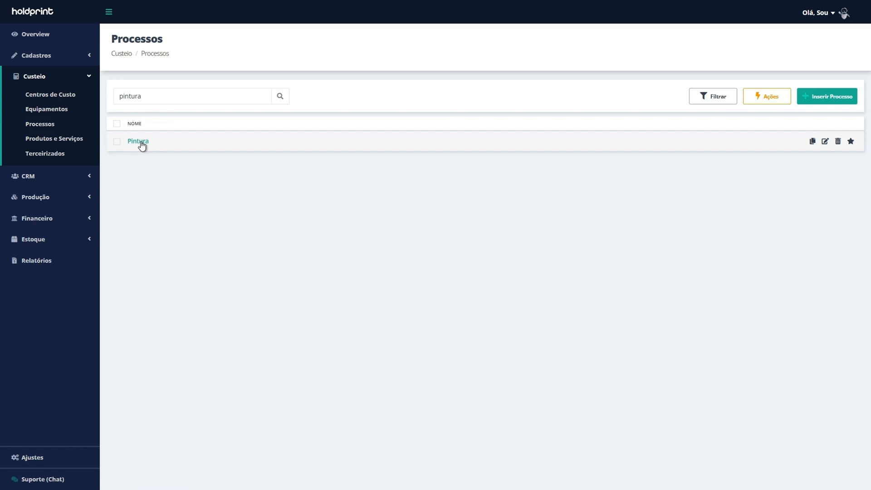
pyautogui.click(138, 141)
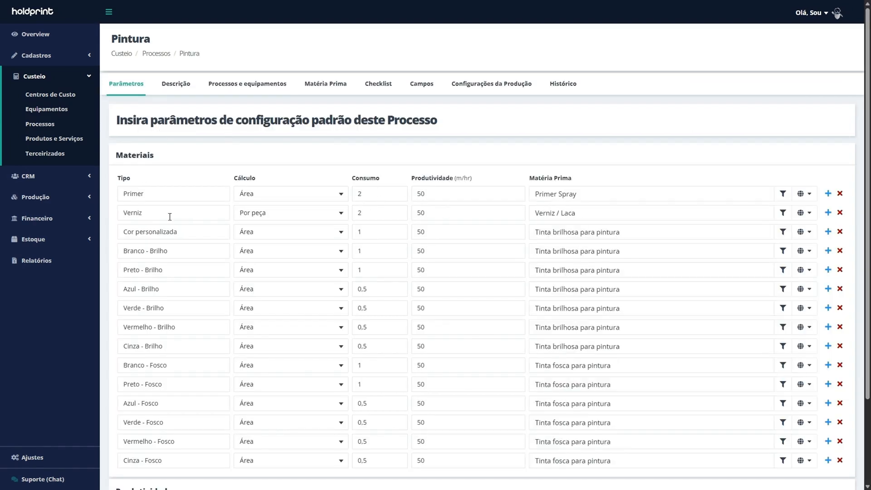
# Step: Review the Pintura material parameters and set the Verniz calculation to Área
pyautogui.scroll(-2, 201, 374)
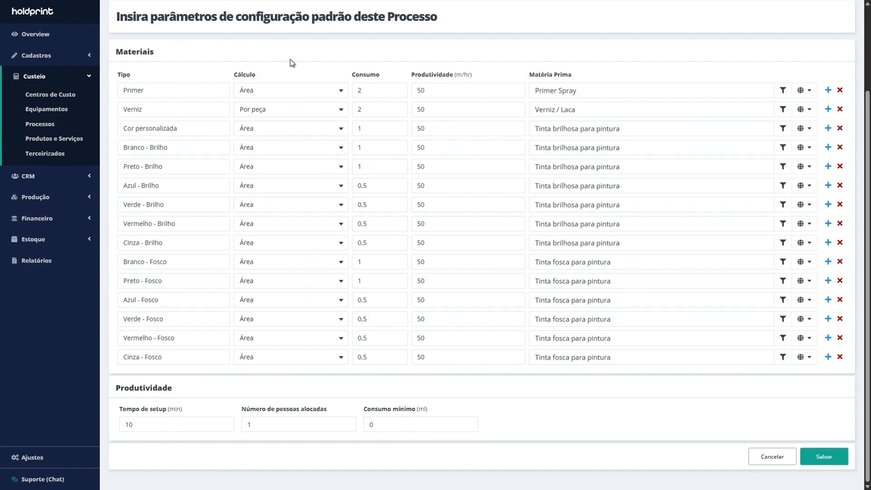
pyautogui.click(324, 96)
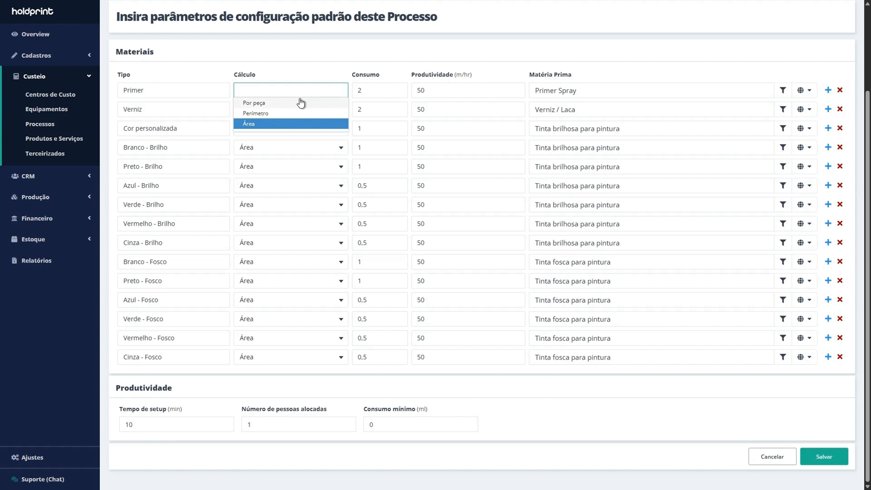
pyautogui.click(307, 64)
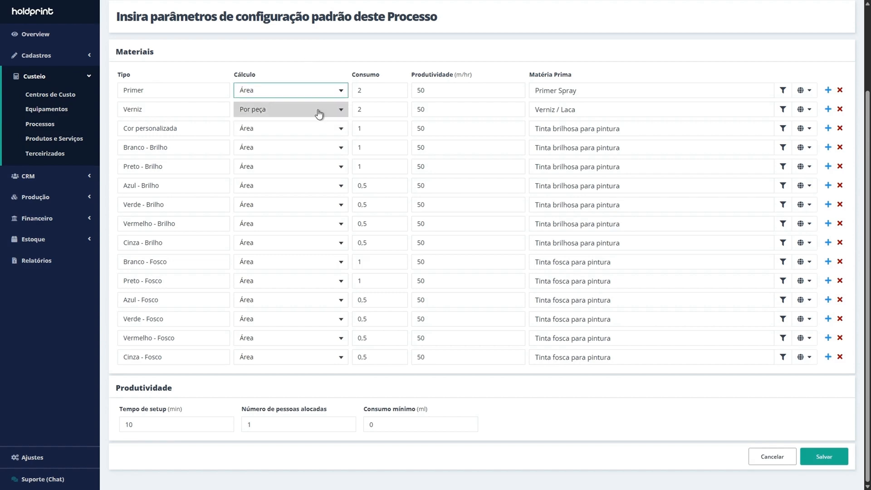
pyautogui.click(319, 114)
pyautogui.click(293, 142)
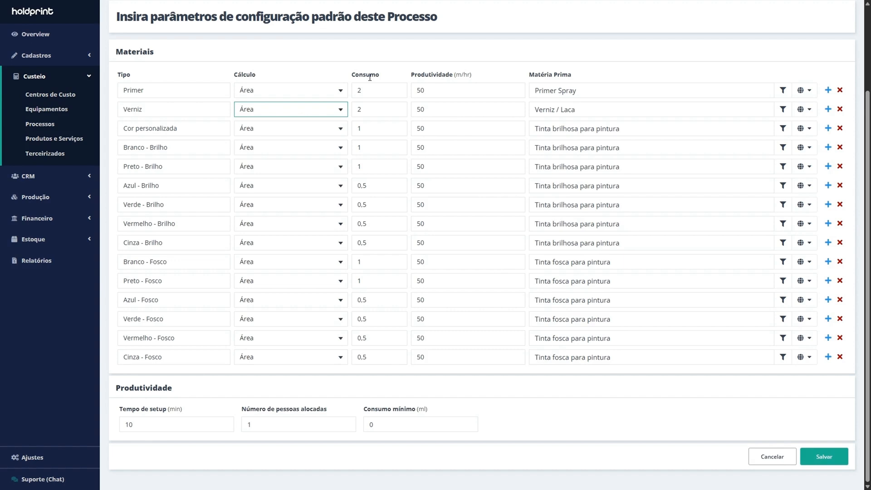
pyautogui.click(477, 70)
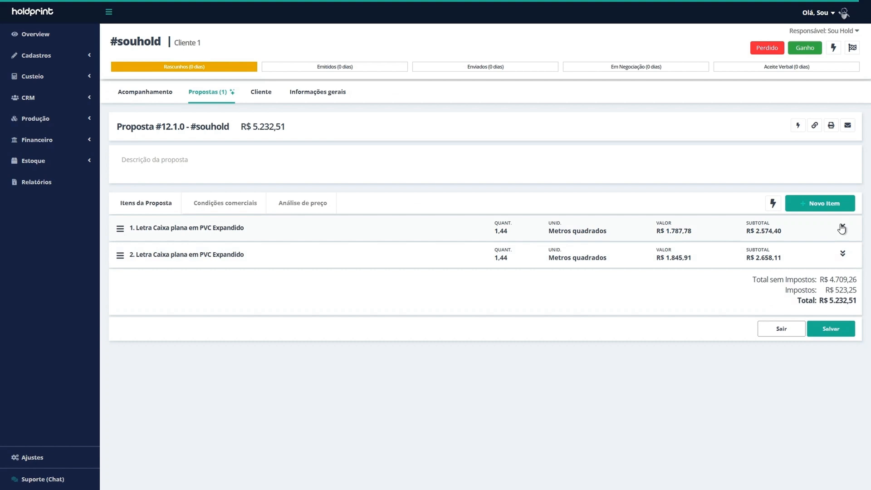
# Step: Duplicate the proposal's first item, accepting the option to modify the measures, and proceed with the same letter dimensions
pyautogui.click(842, 229)
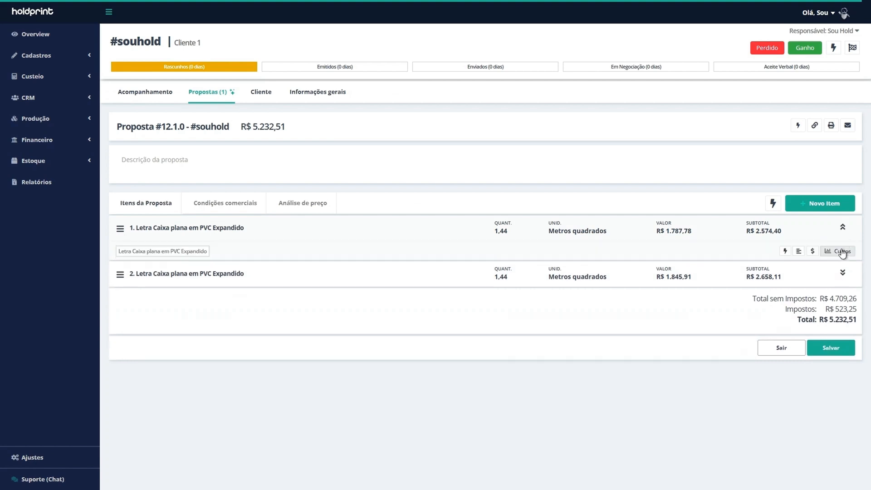
pyautogui.click(783, 251)
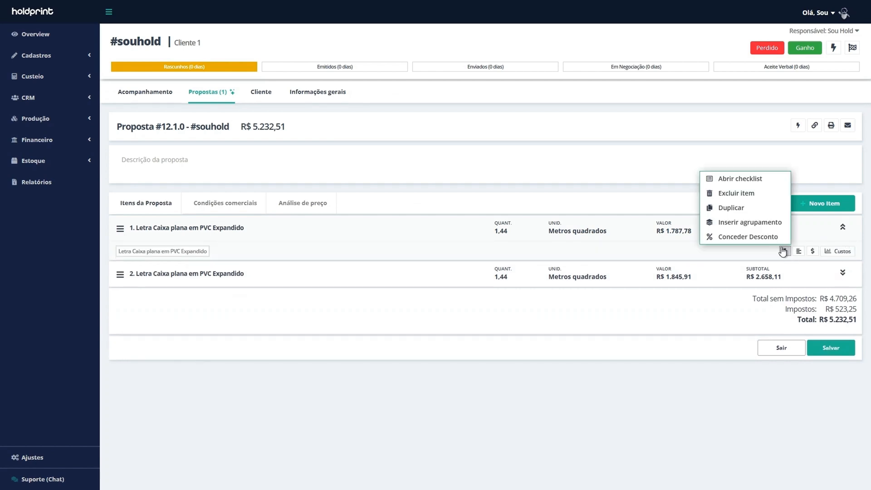
pyautogui.click(754, 212)
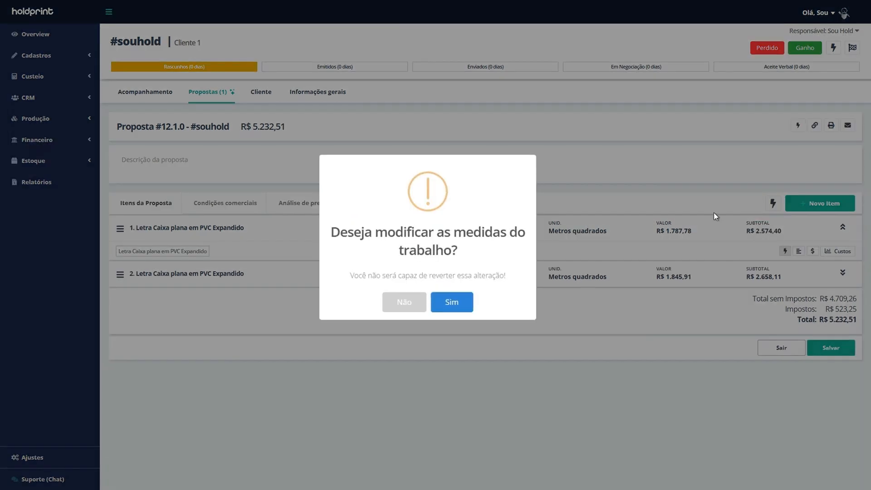
pyautogui.click(451, 301)
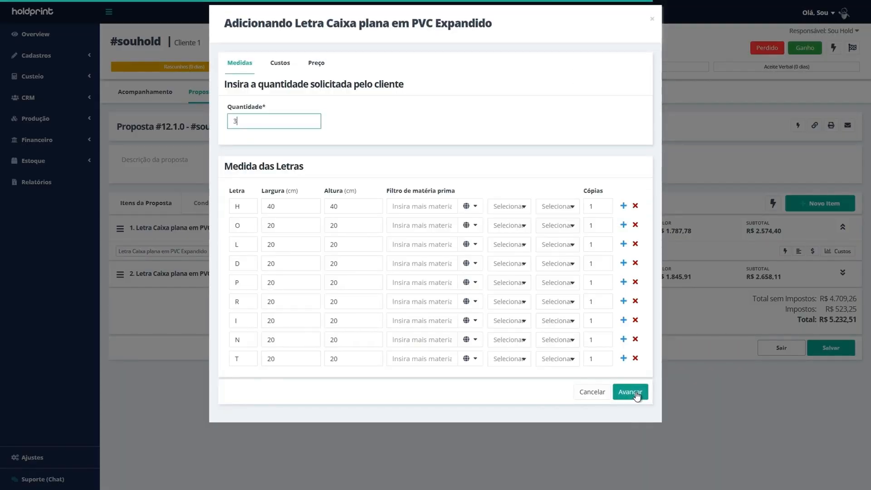
pyautogui.click(633, 392)
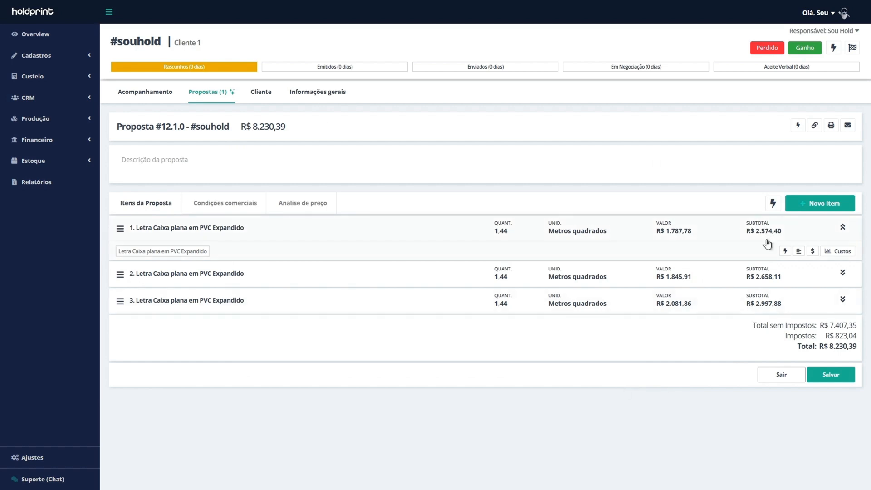
# Step: Examine the Pintura time spent and total in the third item's costs, compare with the first item's costs, and close them
pyautogui.click(843, 299)
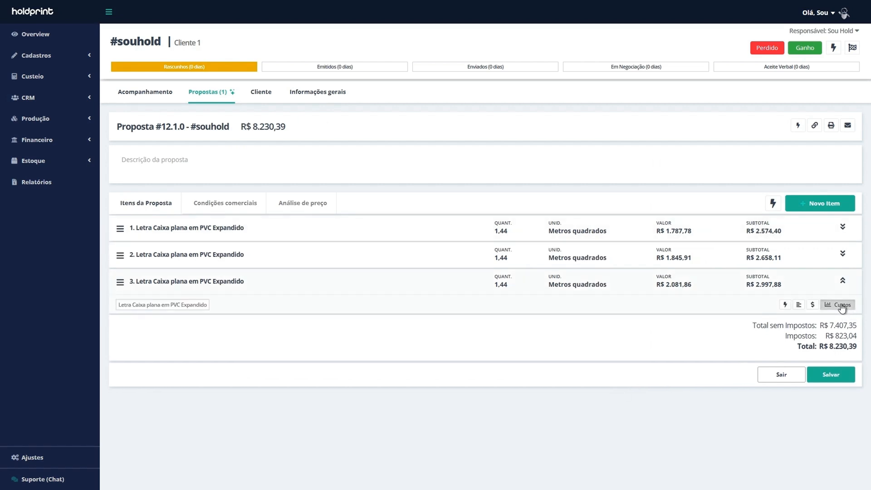
pyautogui.click(842, 305)
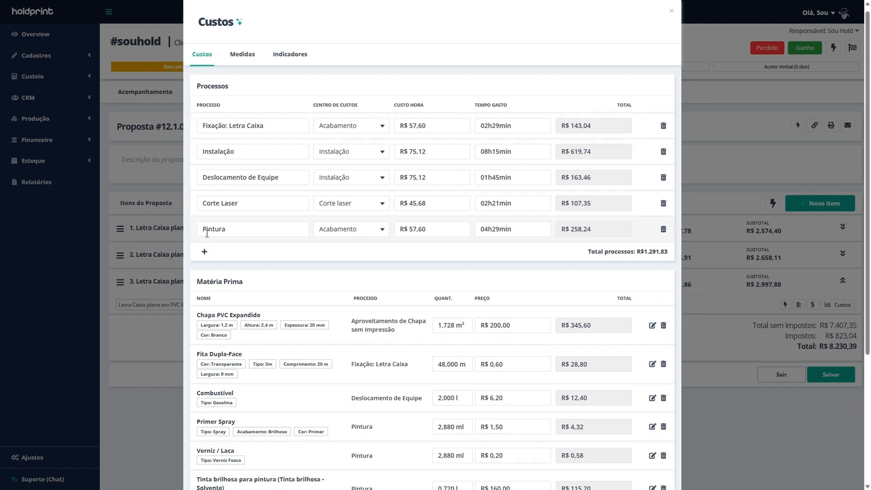
pyautogui.moveTo(202, 229); pyautogui.dragTo(262, 229)
pyautogui.click(489, 230)
pyautogui.click(500, 246)
pyautogui.click(490, 231)
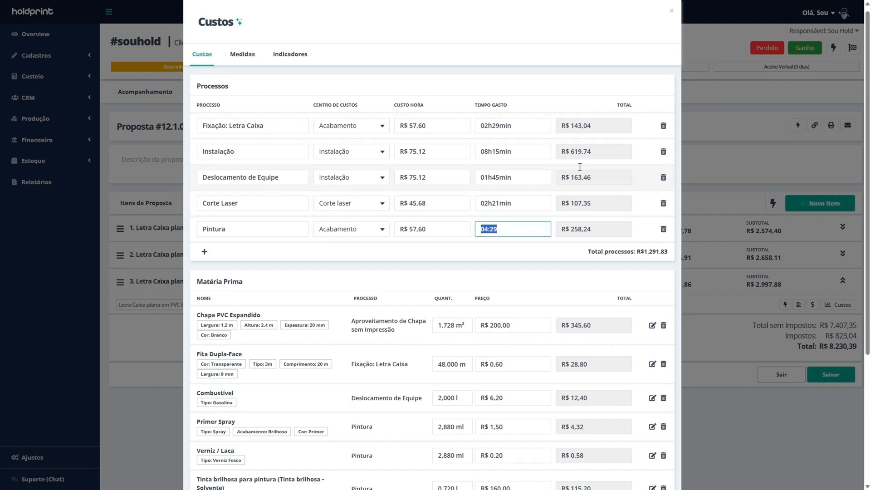
pyautogui.click(583, 262)
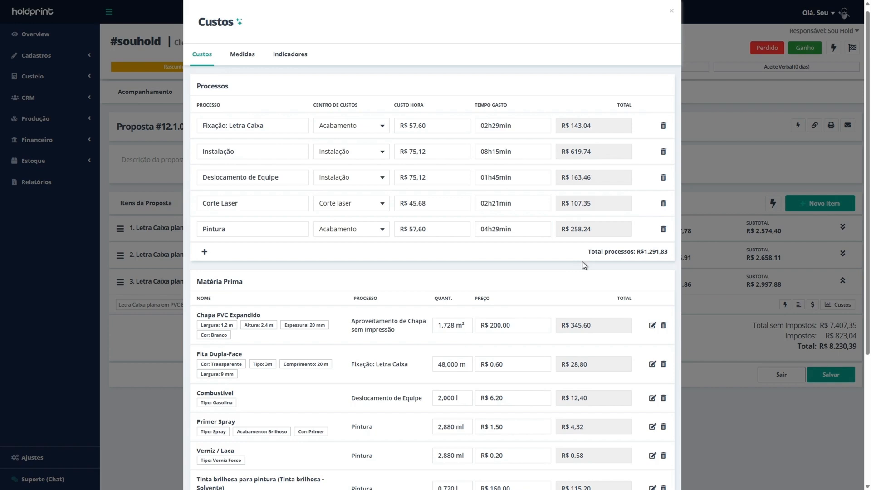
pyautogui.click(594, 230)
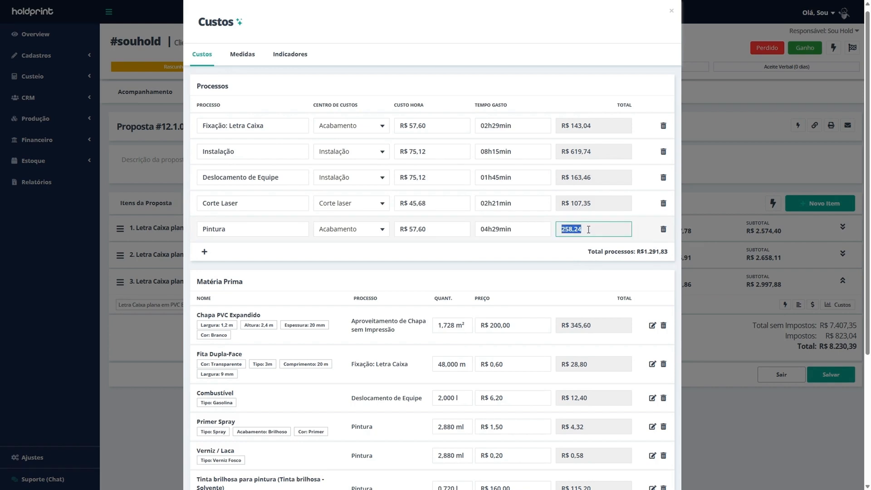
pyautogui.click(569, 144)
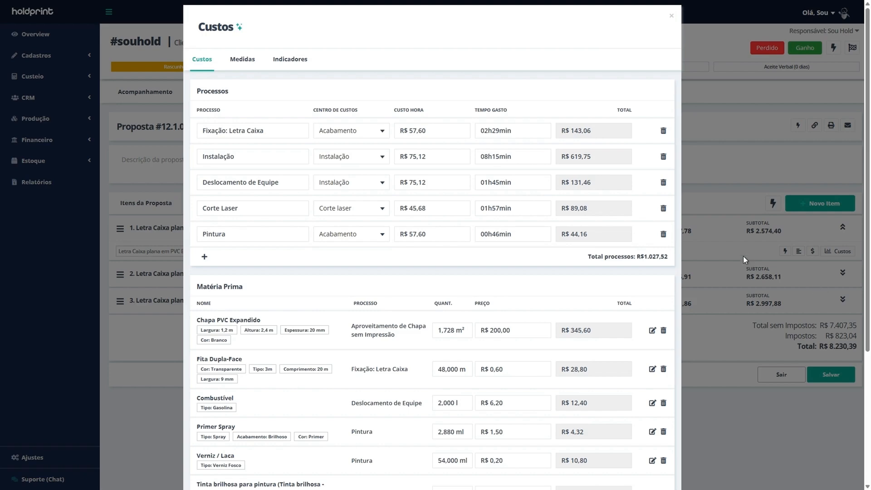
pyautogui.click(672, 18)
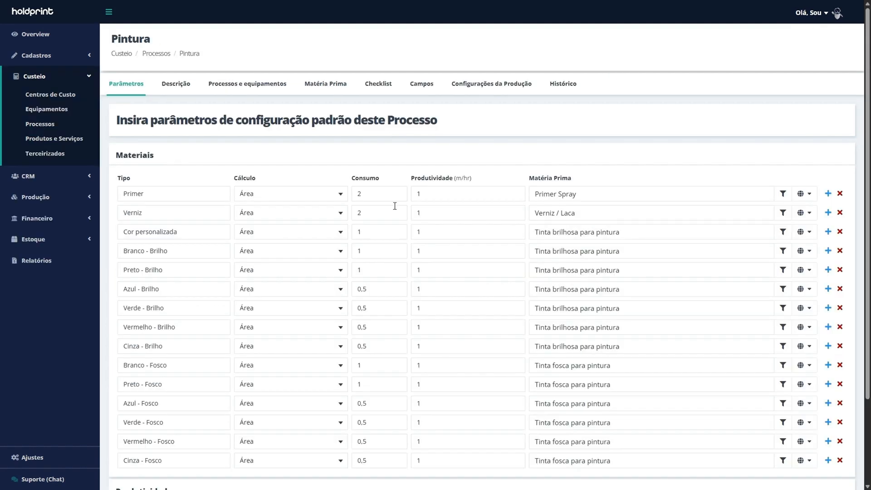
# Step: Set the consumption of every material in the Pintura process to 5 and save the process
pyautogui.moveTo(388, 195); pyautogui.dragTo(325, 192)
pyautogui.write('5')
pyautogui.click(377, 215)
pyautogui.write('5')
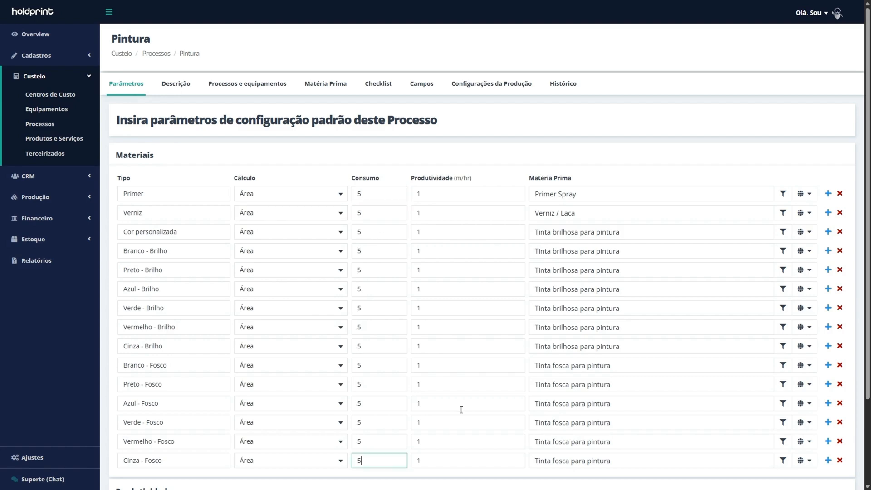
pyautogui.scroll(-2, 461, 409)
pyautogui.click(824, 456)
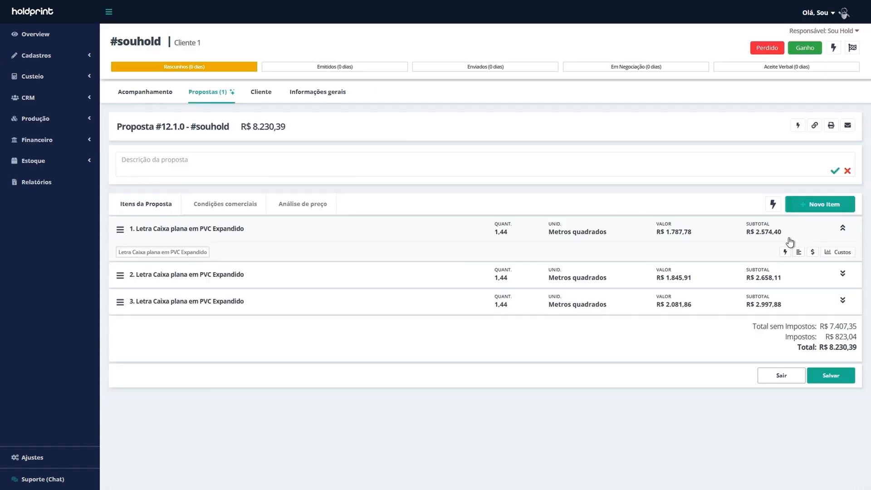
# Step: Duplicate the proposal's first item again with the same measures and expand the new fourth item
pyautogui.click(784, 252)
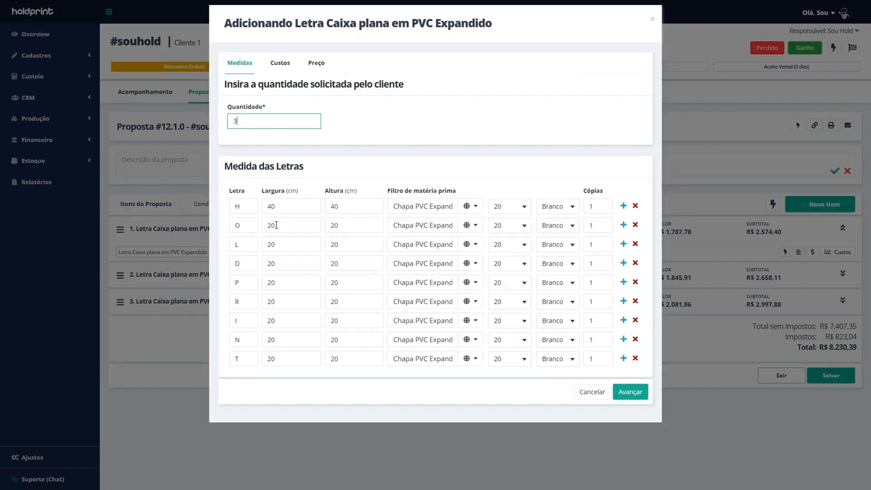
pyautogui.click(633, 390)
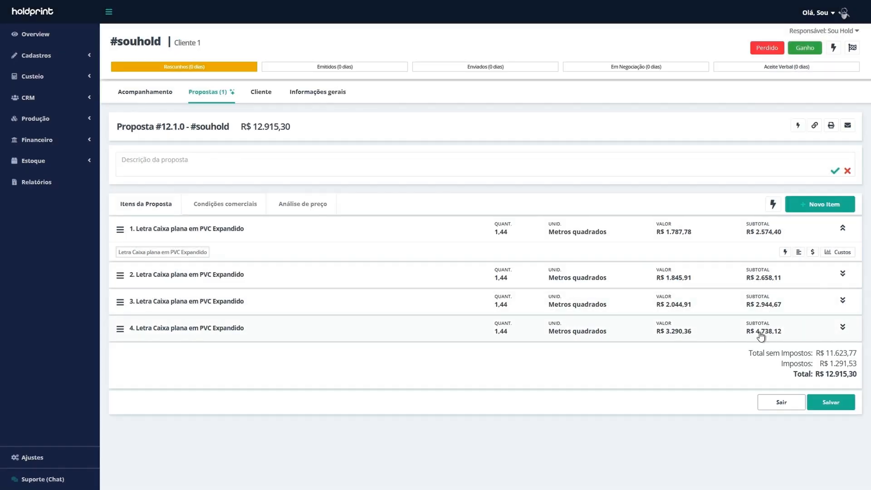
pyautogui.click(843, 328)
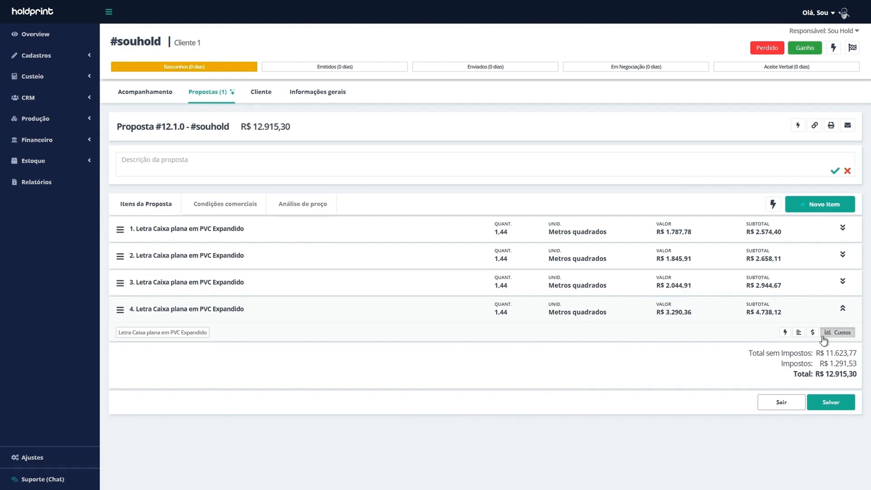
# Step: Examine the Pintura material quantities, prices and totals in the fourth item's costs, and close the costs
pyautogui.click(824, 335)
pyautogui.scroll(3, 403, 236)
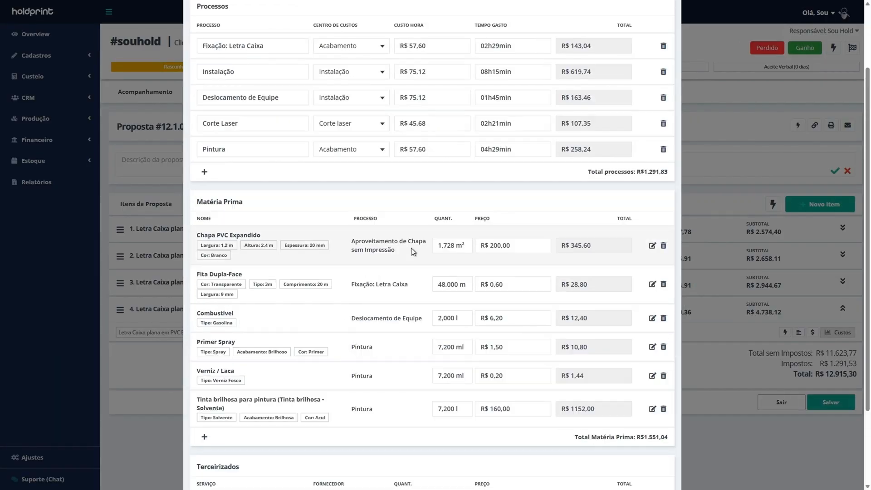
pyautogui.scroll(-2, 459, 307)
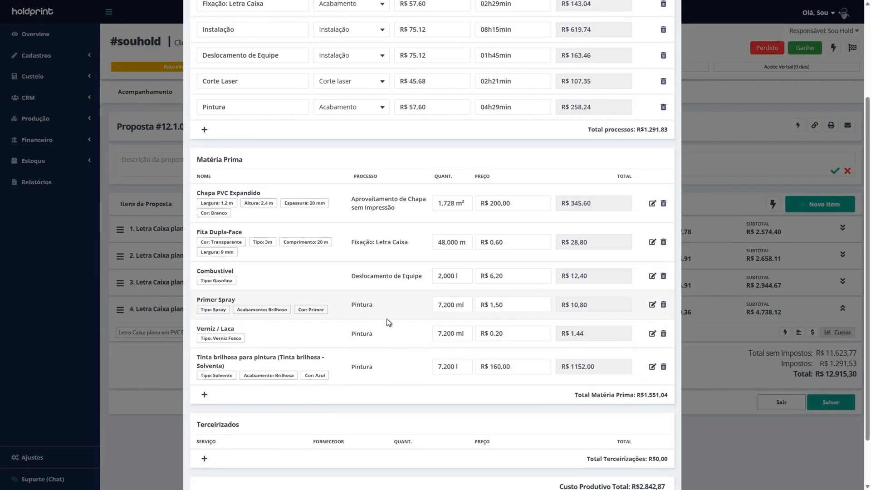
pyautogui.click(454, 303)
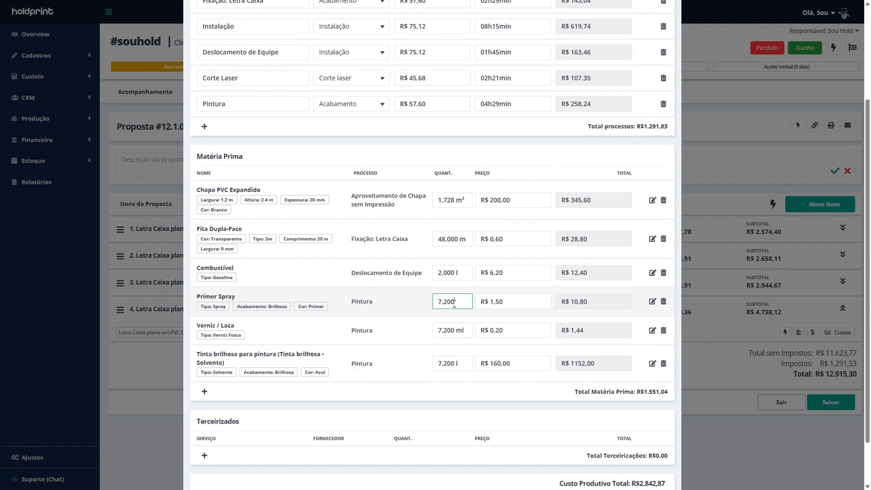
pyautogui.click(446, 330)
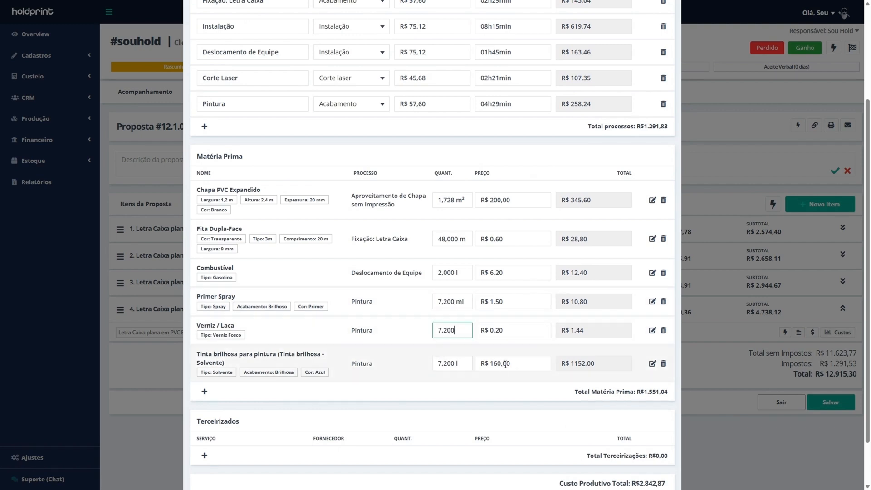
pyautogui.click(451, 362)
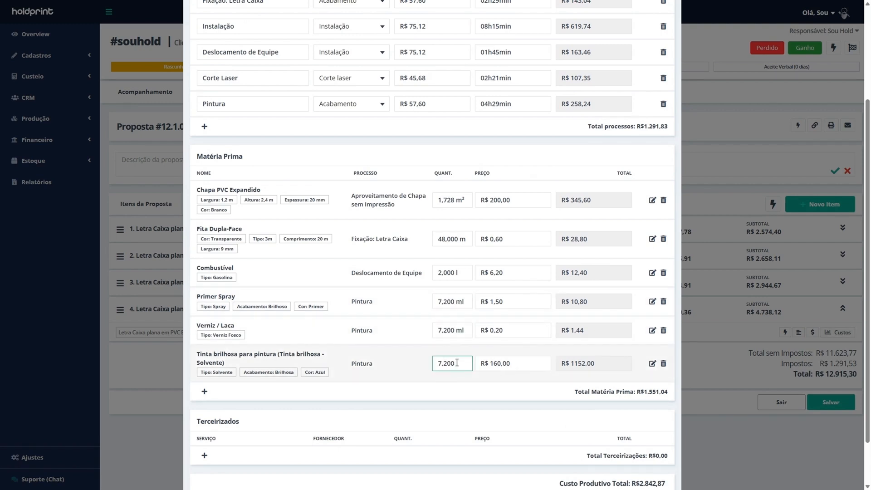
pyautogui.click(508, 363)
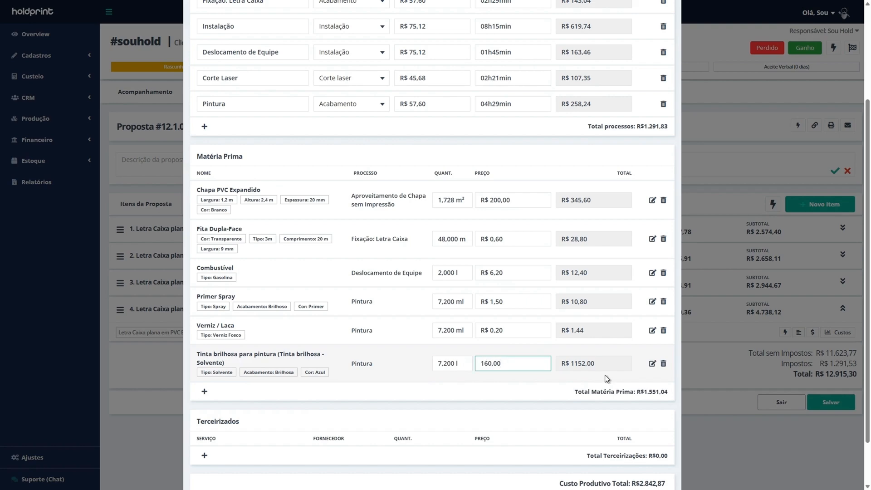
pyautogui.click(564, 364)
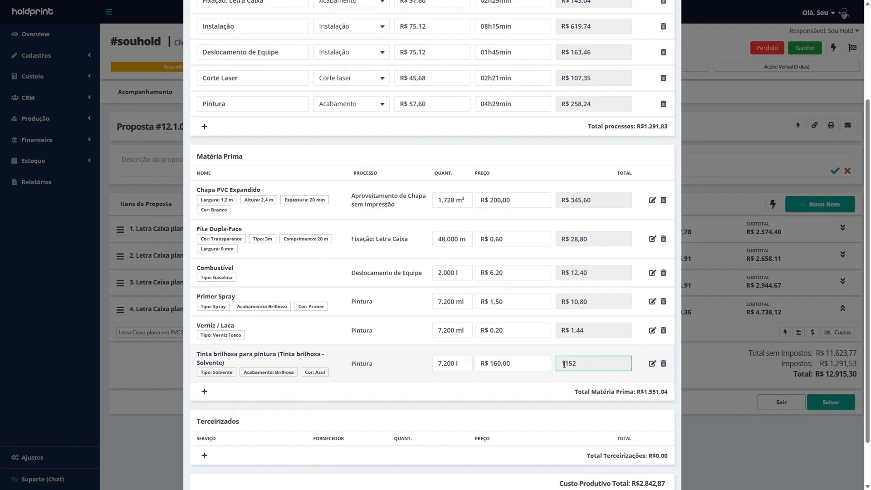
pyautogui.click(471, 361)
pyautogui.click(534, 352)
pyautogui.scroll(3, 580, 329)
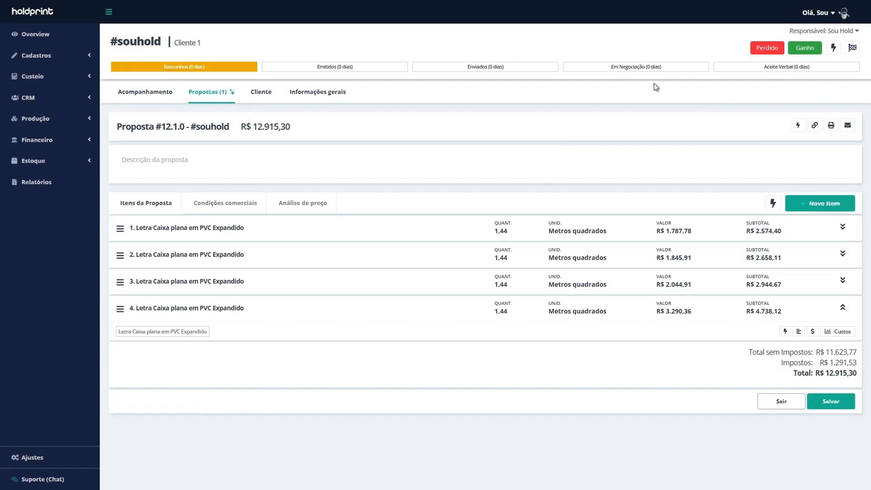
# Step: Start a new proposal item from Letra caixa, Iluminação Direta, choosing the product Letra caixa em relevo com iluminação direta - ACM
pyautogui.click(816, 203)
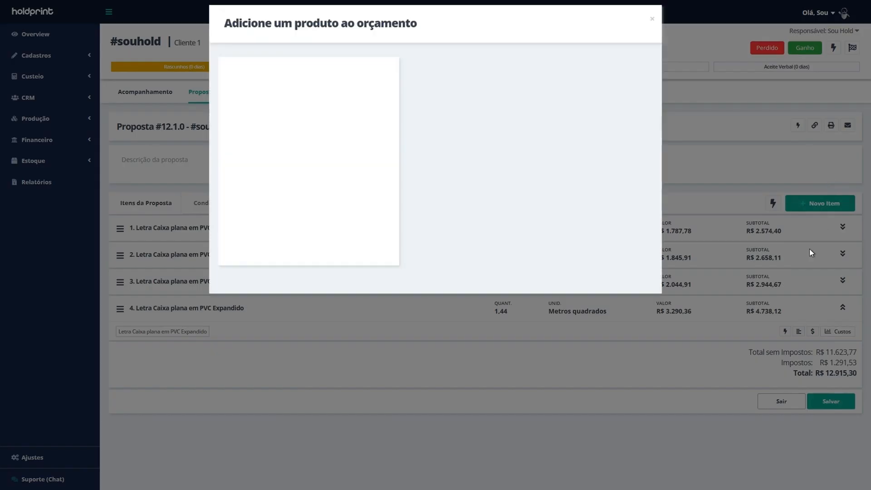
pyautogui.click(330, 161)
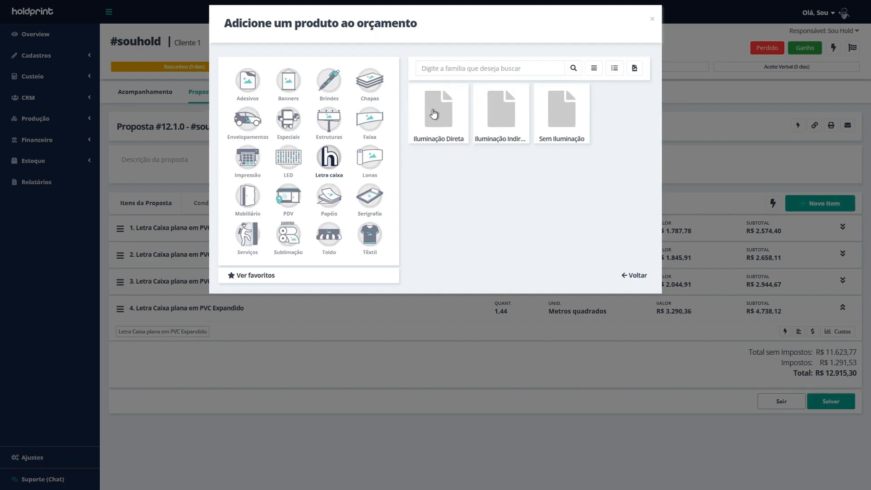
pyautogui.click(435, 114)
pyautogui.click(436, 111)
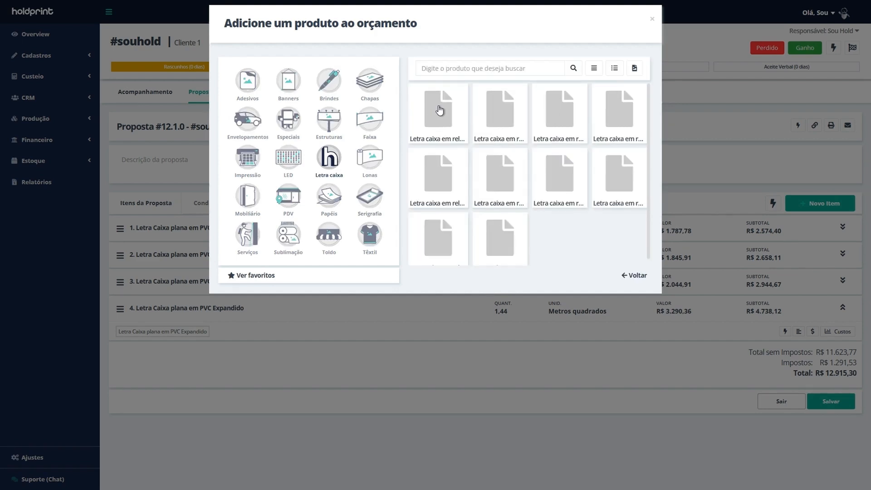
pyautogui.click(594, 68)
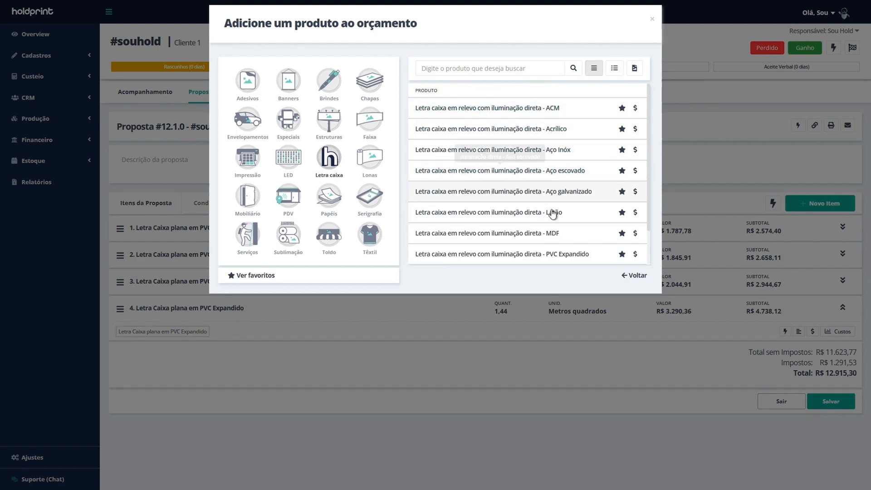
pyautogui.click(511, 116)
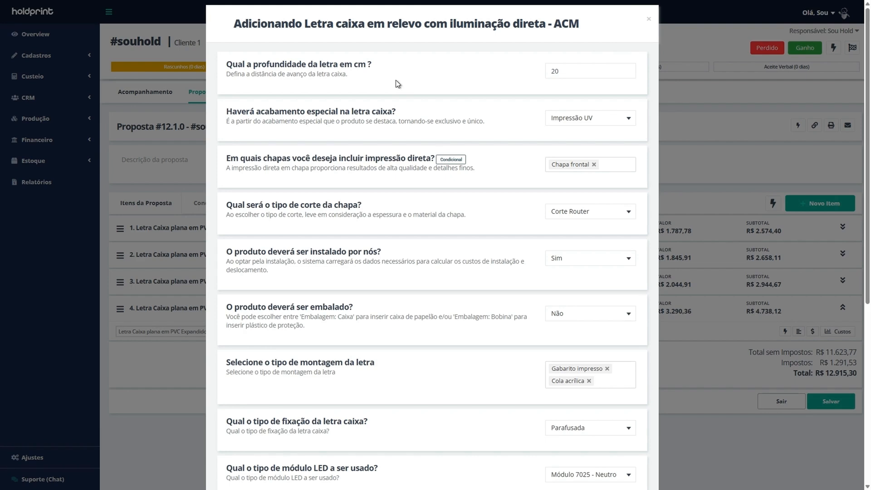
# Step: Set the letter depth to 15 cm and the special finish to Somente a chapa
pyautogui.click(568, 68)
pyautogui.moveTo(562, 72); pyautogui.dragTo(554, 71)
pyautogui.click(500, 86)
pyautogui.moveTo(281, 113); pyautogui.dragTo(396, 113)
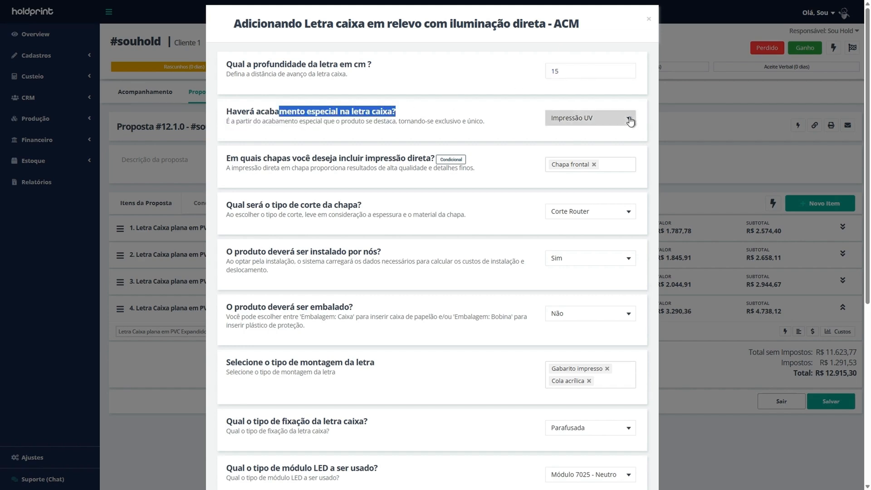
pyautogui.click(630, 121)
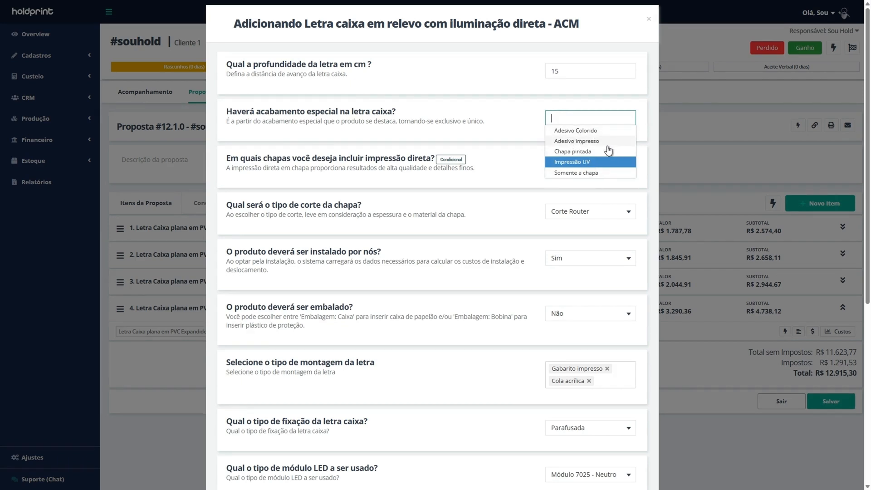
pyautogui.click(610, 174)
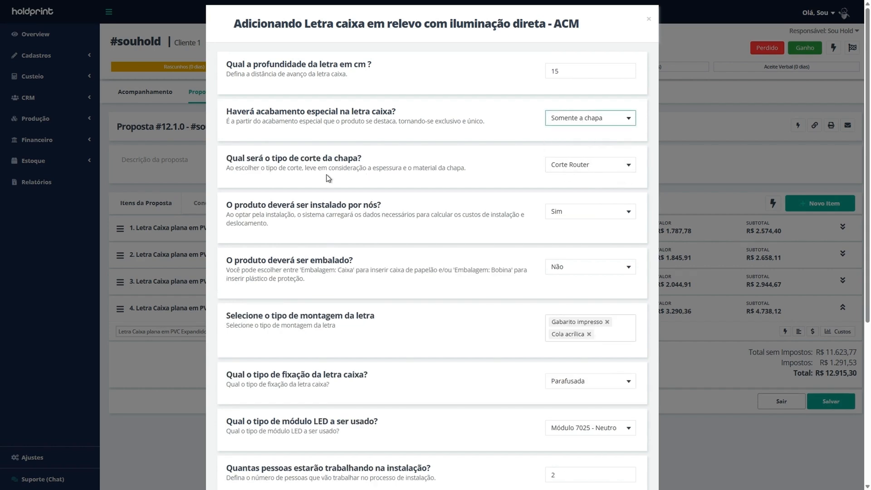
# Step: Set the sheet cutting type to Personalizado, with Corte Laser for the lateral sheet and Corte Manual for the closing sheet
pyautogui.moveTo(237, 158); pyautogui.dragTo(359, 161)
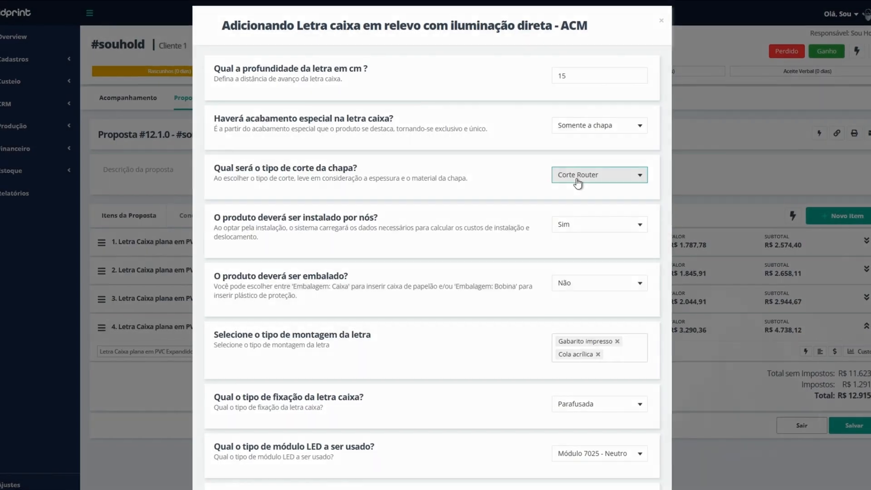
pyautogui.click(570, 172)
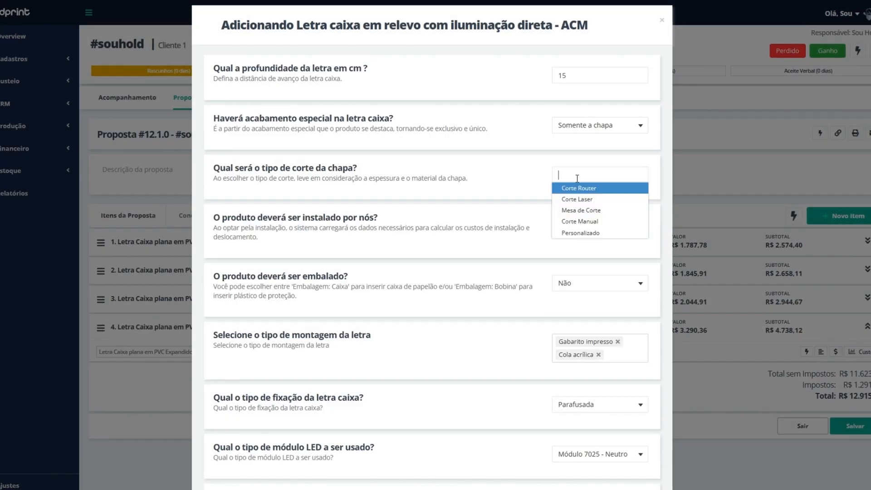
pyautogui.click(582, 233)
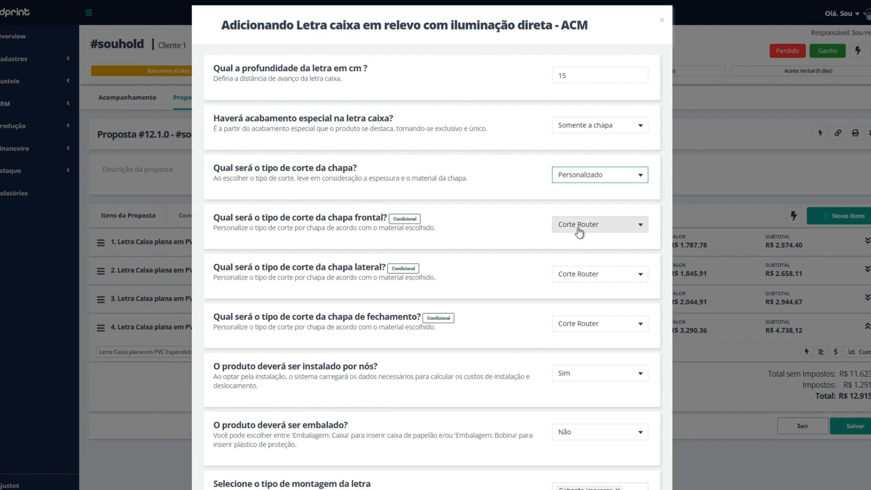
pyautogui.moveTo(272, 218); pyautogui.dragTo(381, 218)
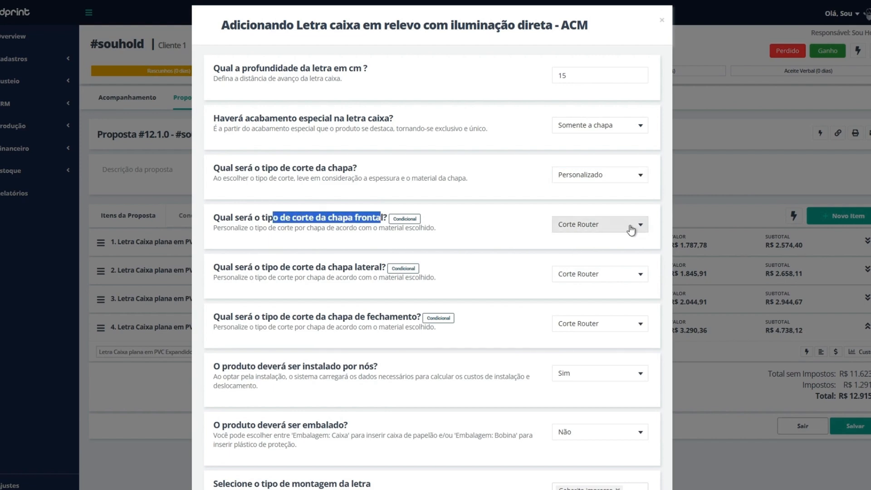
pyautogui.click(606, 280)
pyautogui.click(581, 296)
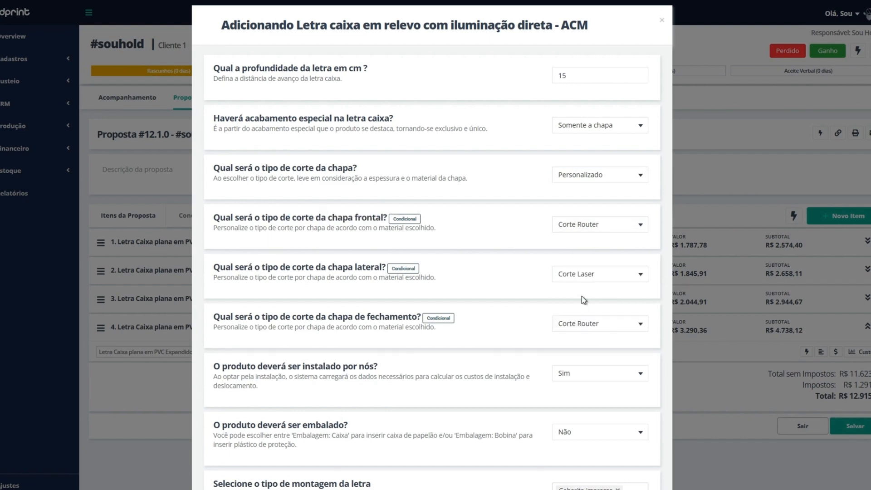
pyautogui.moveTo(310, 314); pyautogui.dragTo(549, 330)
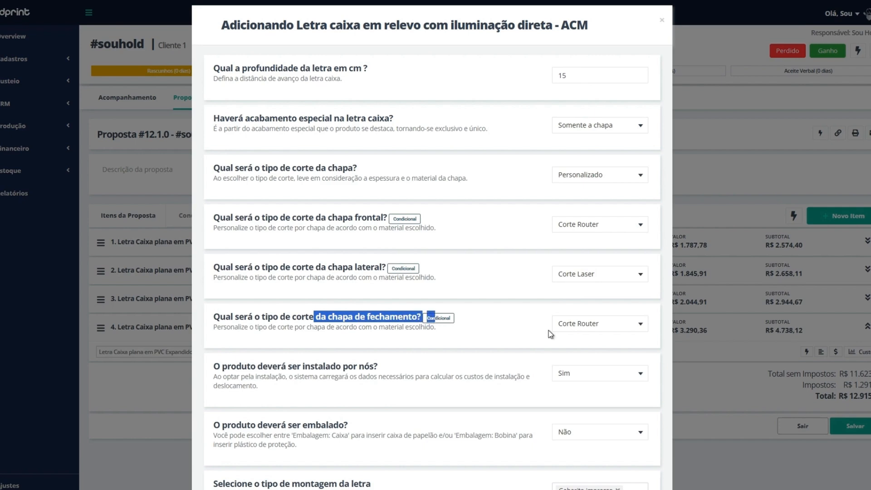
pyautogui.click(590, 325)
pyautogui.click(605, 371)
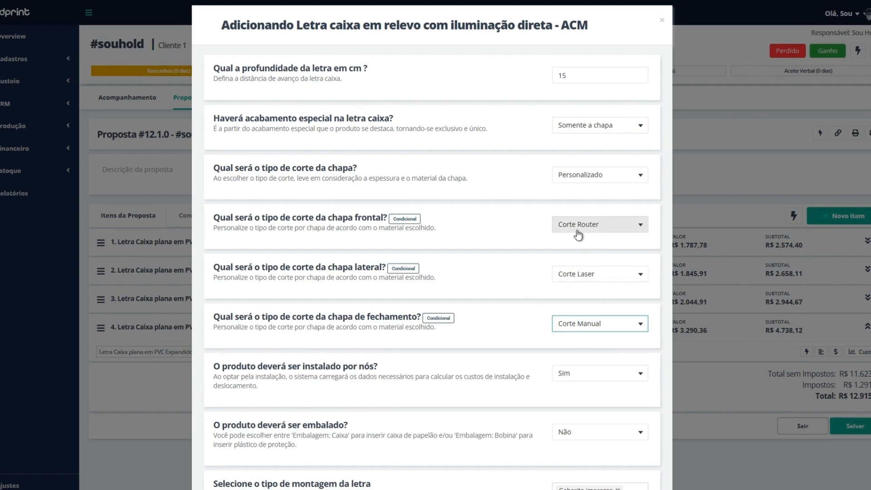
# Step: Review the installation, packaging, letter mounting and fixing questions and their available options, keeping the preset answers
pyautogui.scroll(-2, 402, 335)
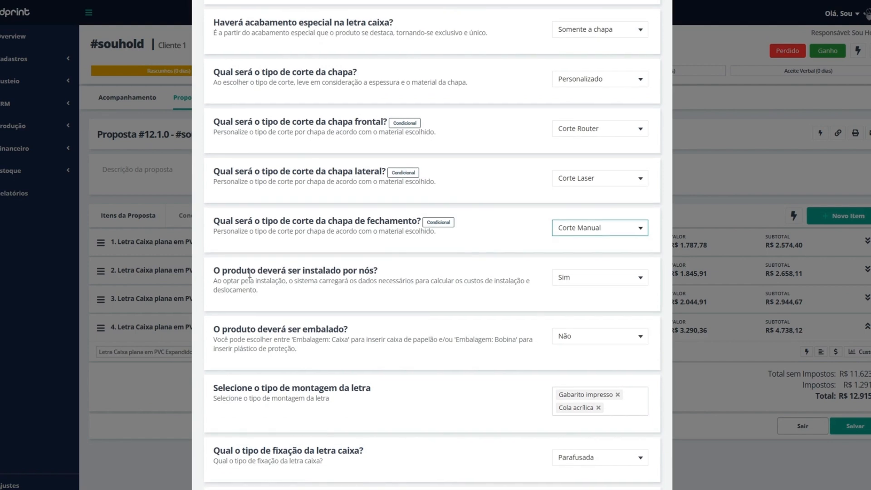
pyautogui.moveTo(250, 270); pyautogui.dragTo(381, 272)
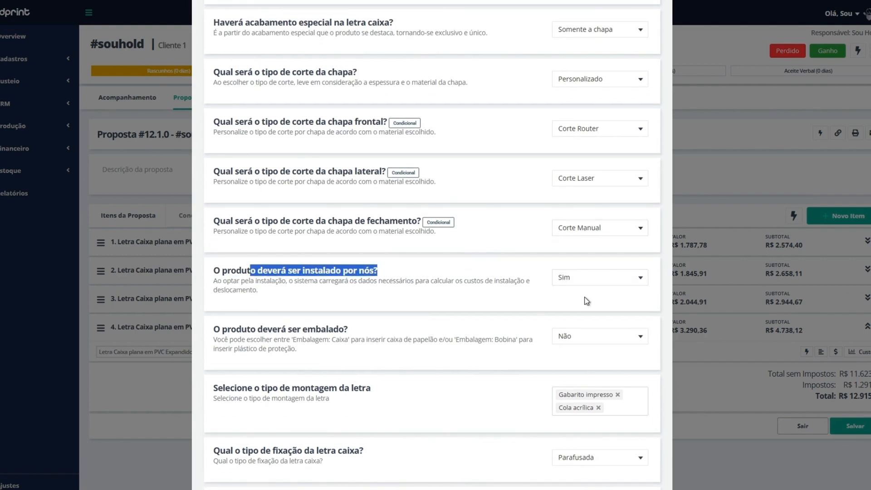
pyautogui.scroll(-1, 496, 295)
pyautogui.scroll(-3, 497, 293)
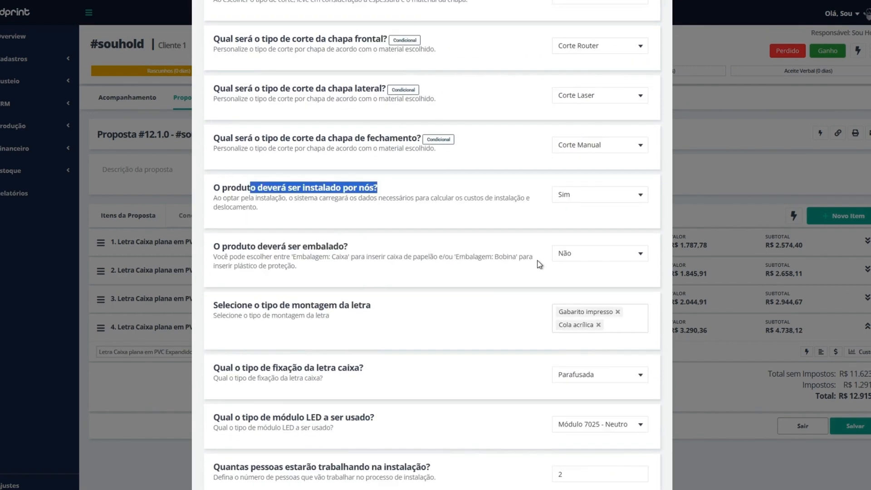
pyautogui.click(596, 190)
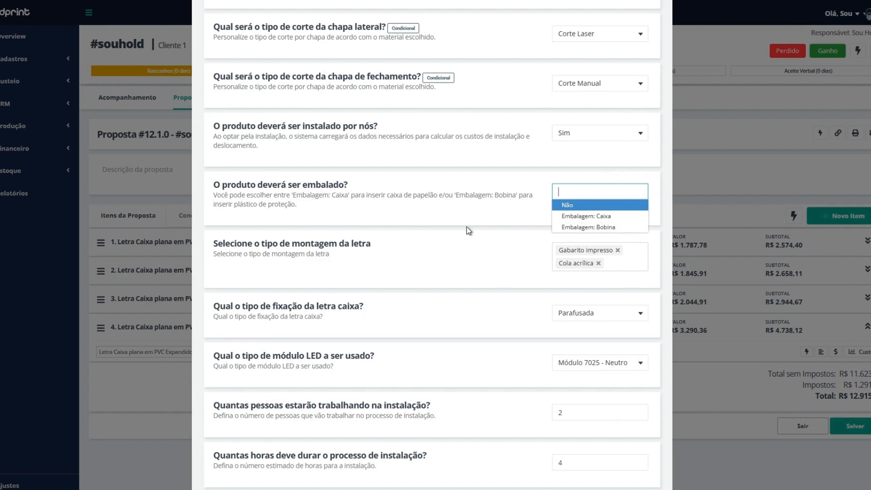
pyautogui.click(417, 229)
pyautogui.moveTo(213, 243); pyautogui.dragTo(371, 249)
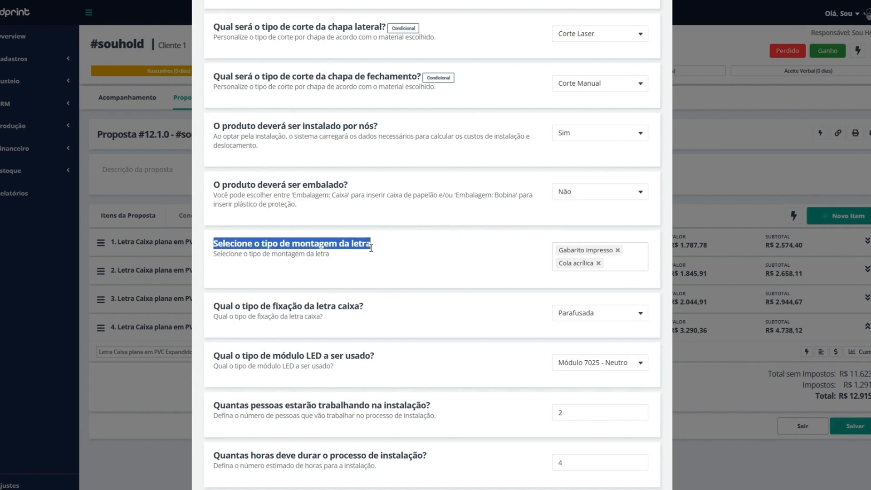
pyautogui.click(467, 225)
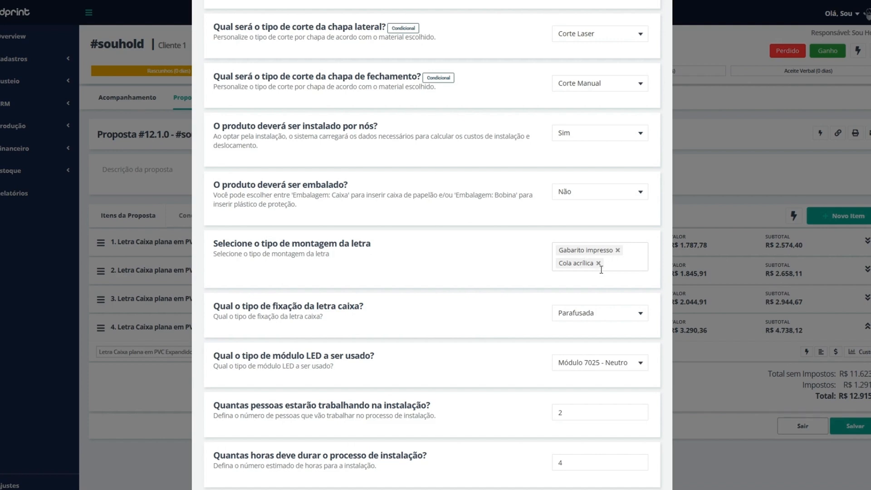
pyautogui.click(639, 260)
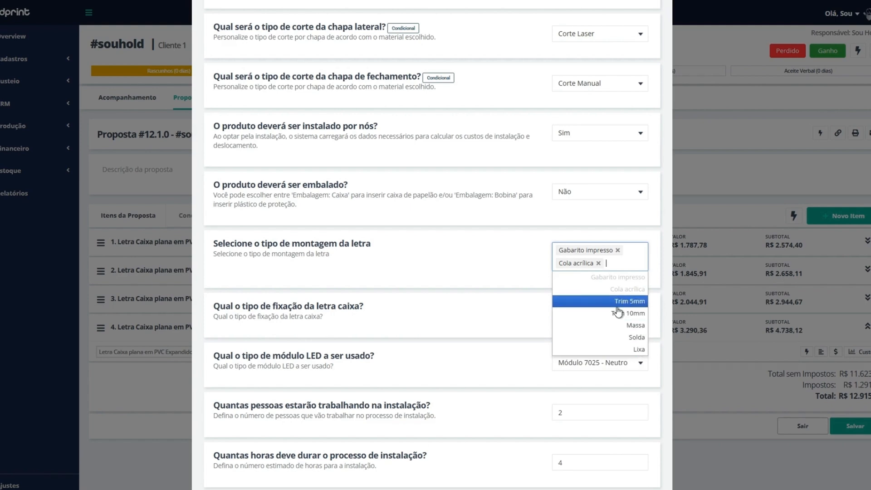
pyautogui.click(502, 273)
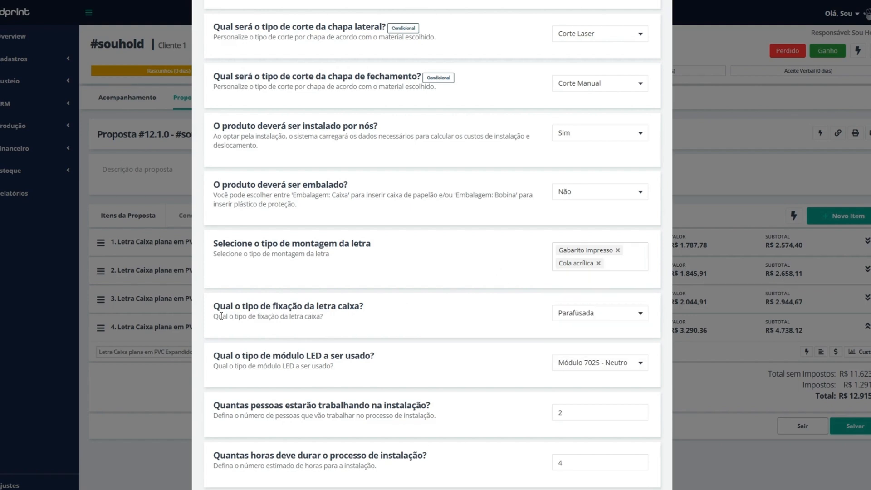
pyautogui.moveTo(220, 306); pyautogui.dragTo(363, 315)
pyautogui.click(576, 313)
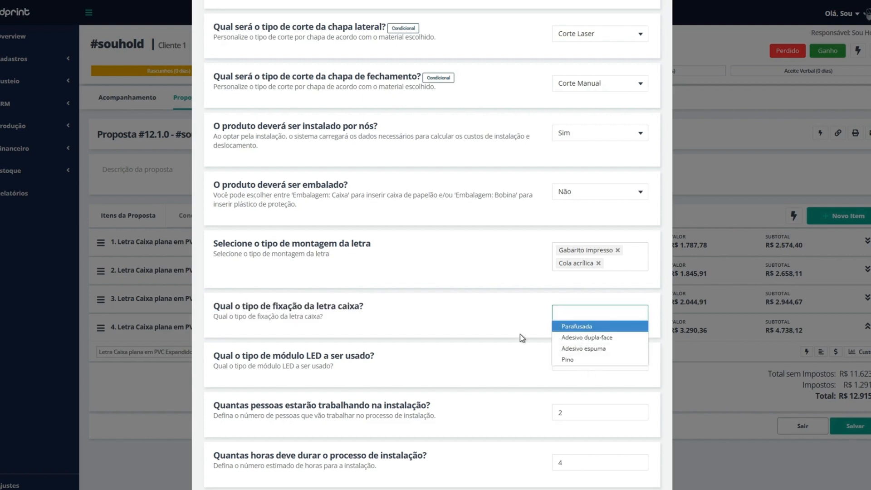
pyautogui.click(458, 304)
# Step: Choose Módulo 7025 - Neutro as the LED module type for the ACM box letter
pyautogui.moveTo(213, 355); pyautogui.dragTo(372, 357)
pyautogui.click(373, 357)
pyautogui.scroll(-4, 599, 295)
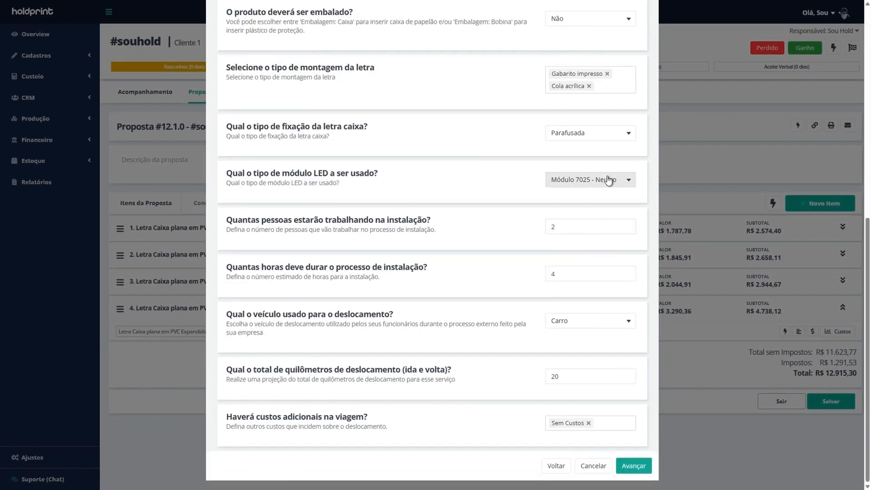
pyautogui.click(609, 180)
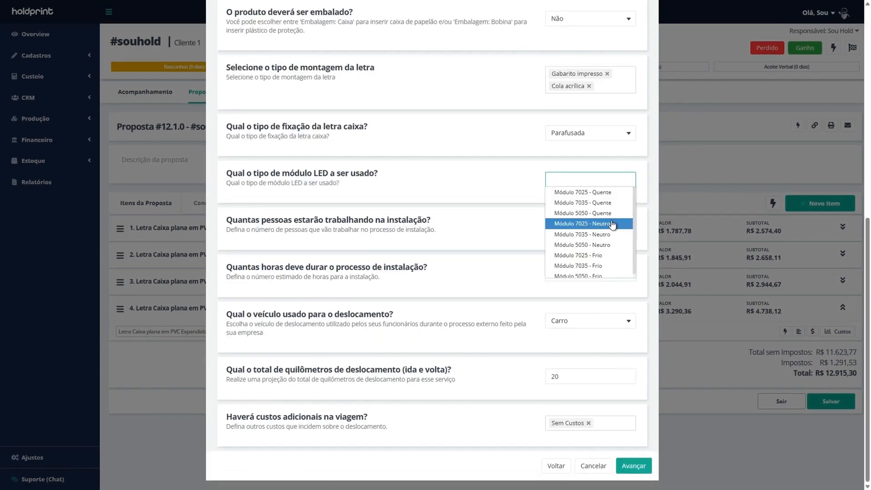
pyautogui.scroll(1, 607, 211)
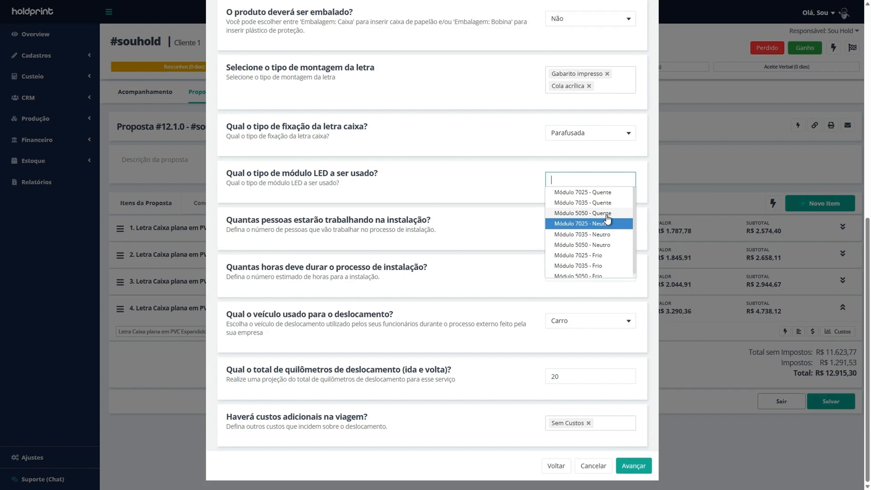
pyautogui.click(603, 223)
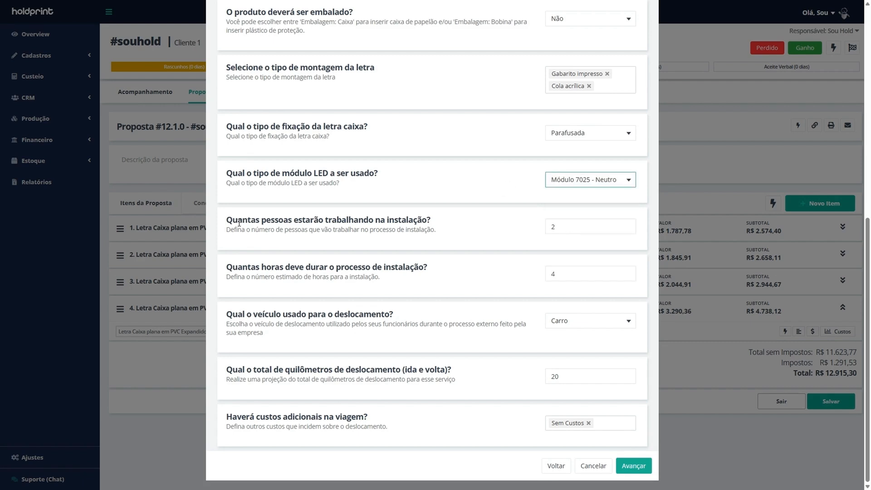
# Step: Check the installation staffing, duration and additional travel cost questions, keep their preset answers, and proceed to the item's measurements
pyautogui.moveTo(238, 220); pyautogui.dragTo(400, 219)
pyautogui.click(562, 231)
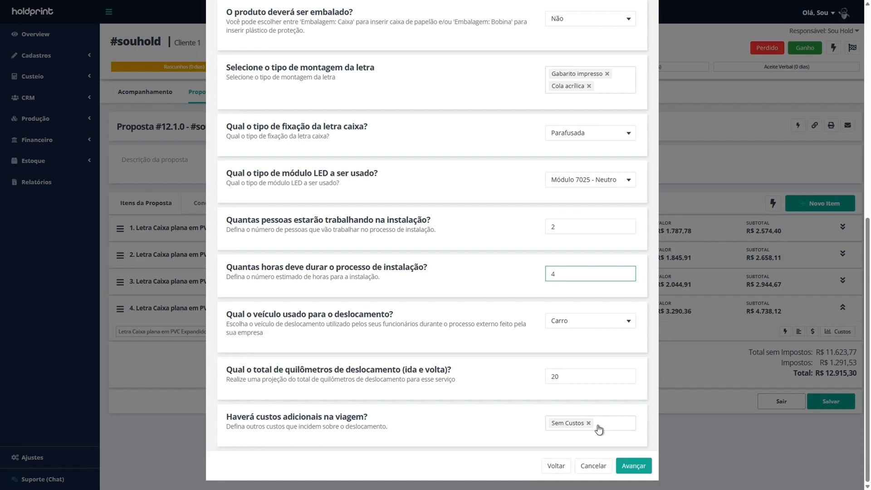
pyautogui.moveTo(225, 416); pyautogui.dragTo(578, 410)
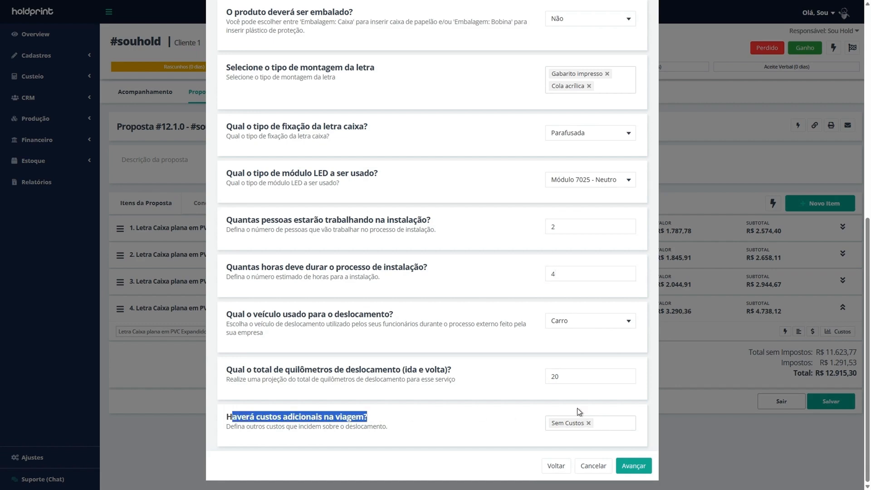
pyautogui.click(640, 469)
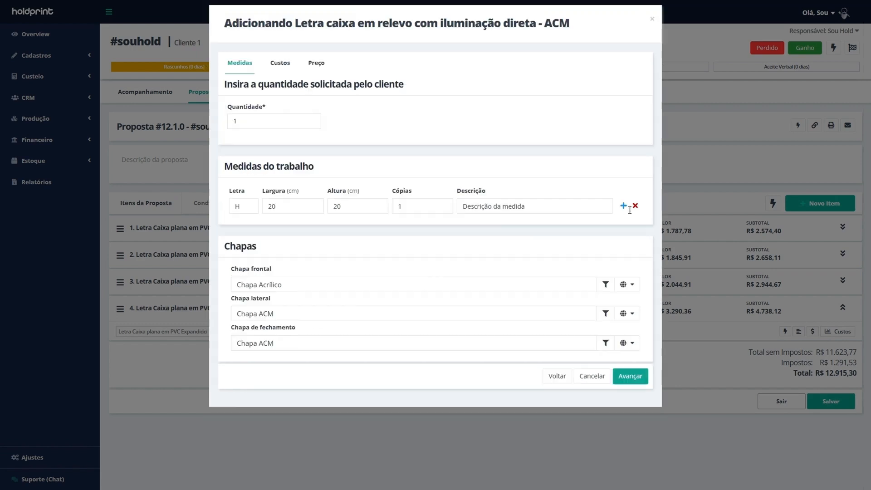
# Step: Add three letter rows to spell H, O, L and D, each 20 cm wide and 20 cm high with one copy
pyautogui.click(623, 206)
pyautogui.click(623, 225)
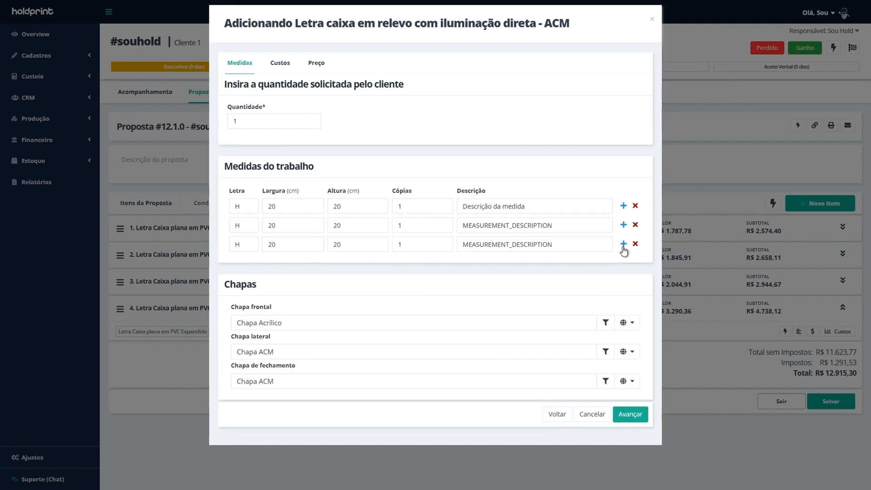
pyautogui.click(619, 248)
pyautogui.moveTo(232, 166); pyautogui.dragTo(322, 169)
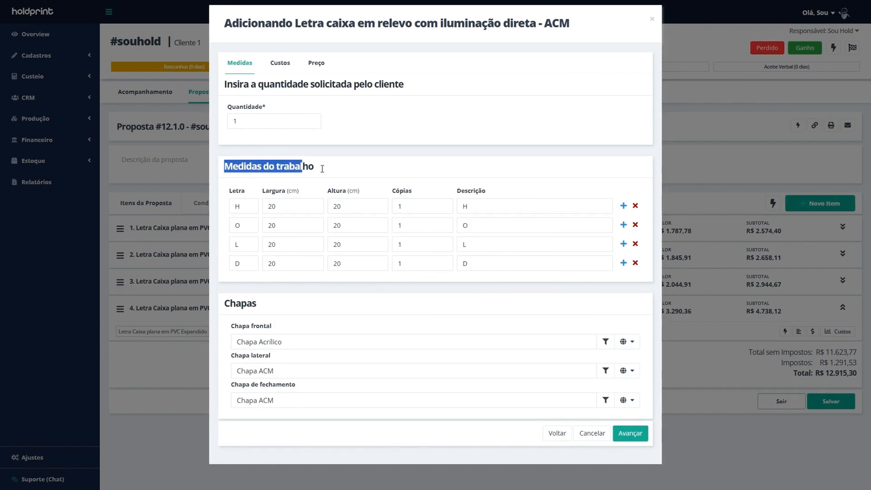
pyautogui.click(580, 237)
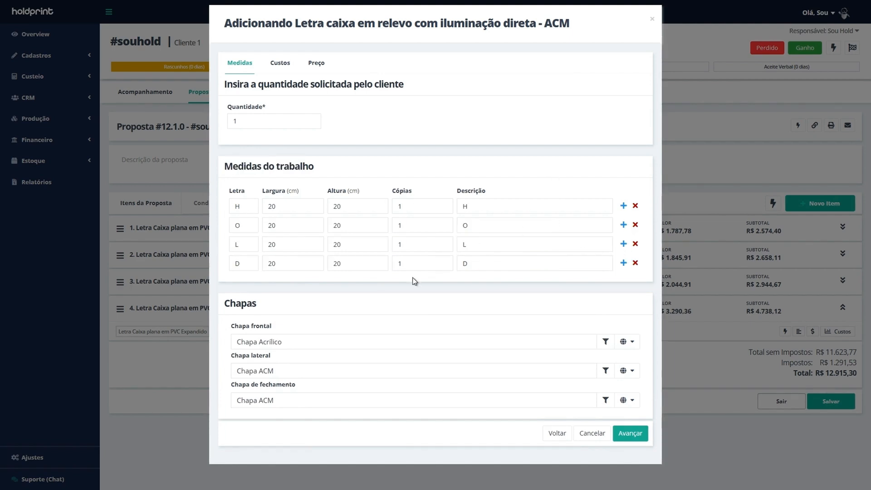
# Step: Restrict the front sheet's Chapa Acrílico variants to only the Cristal sheet with thickness 5, width 1 and height 2
pyautogui.moveTo(224, 303); pyautogui.dragTo(254, 304)
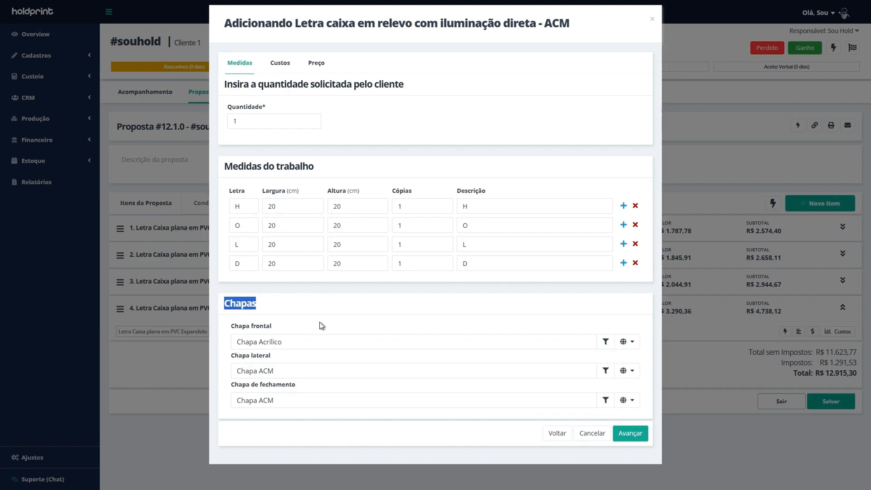
pyautogui.click(255, 328)
pyautogui.moveTo(235, 325); pyautogui.dragTo(274, 327)
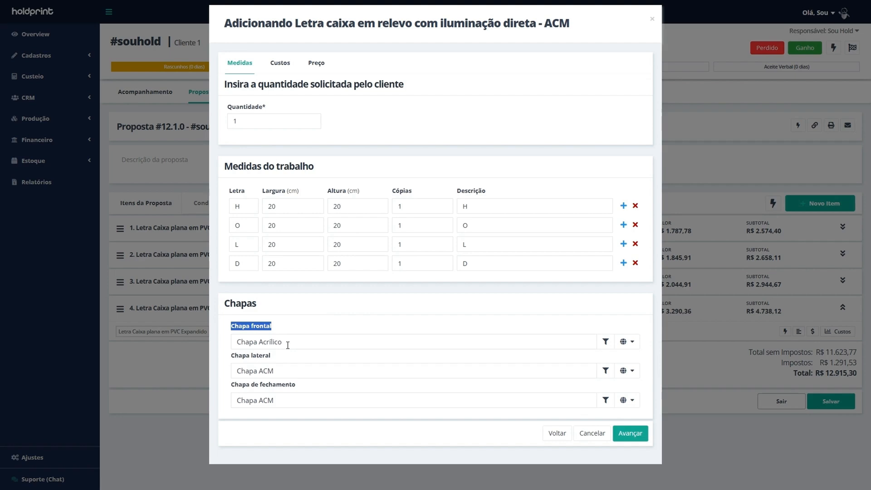
pyautogui.click(606, 342)
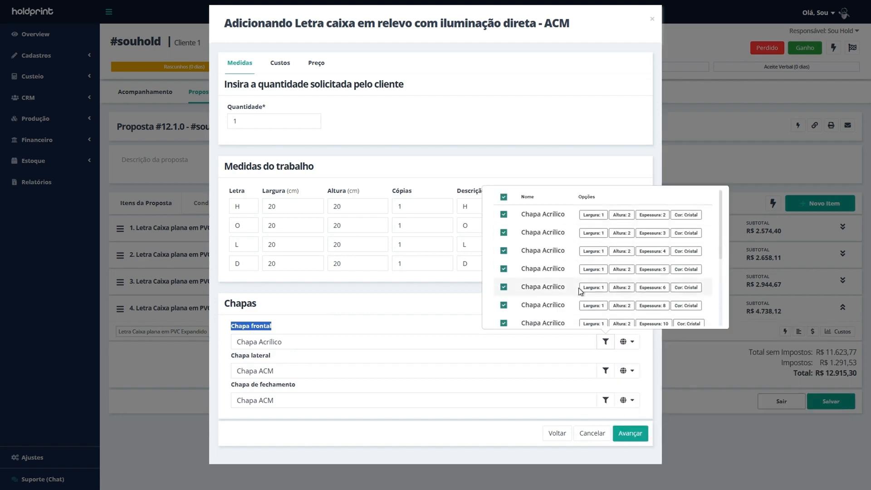
pyautogui.scroll(-3, 581, 293)
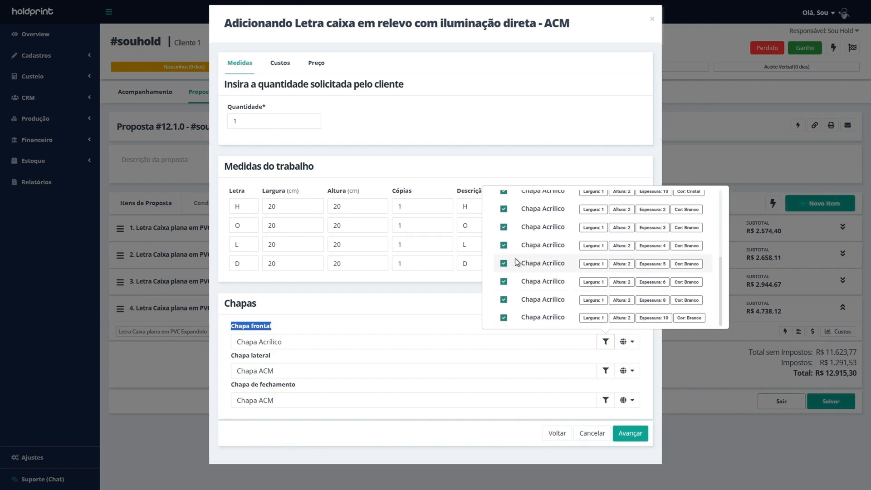
pyautogui.scroll(3, 517, 262)
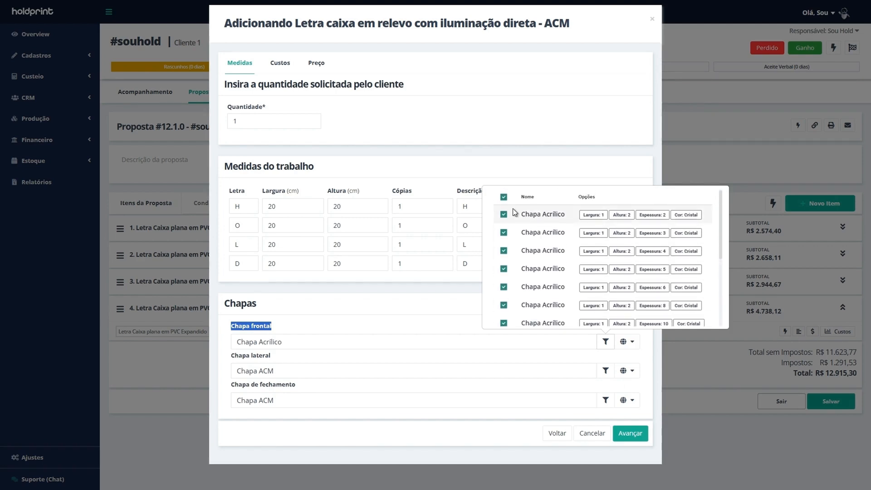
pyautogui.click(503, 196)
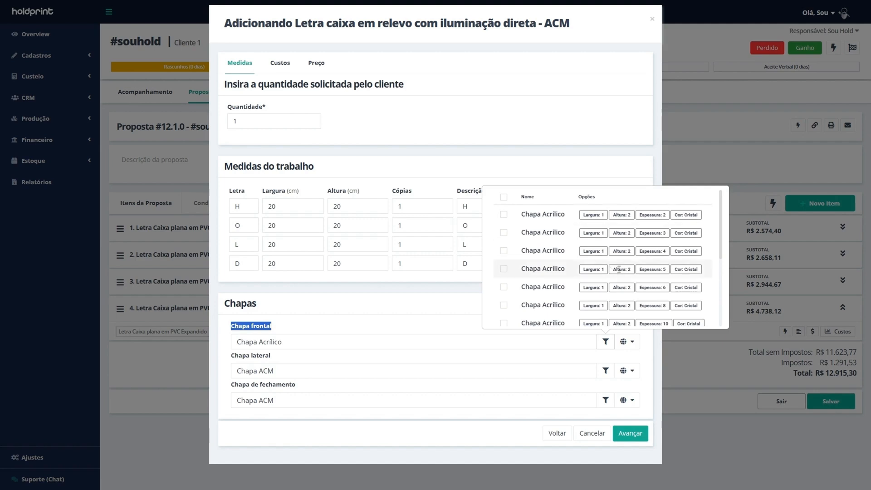
pyautogui.click(503, 270)
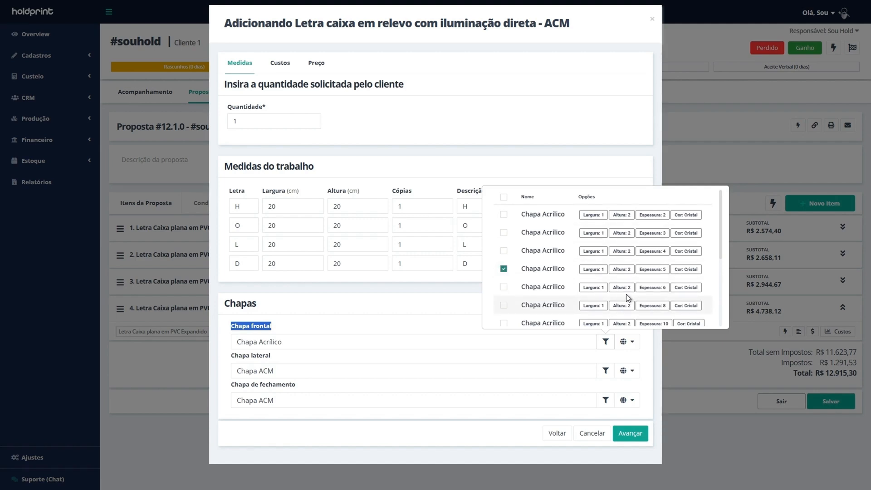
pyautogui.scroll(-3, 626, 294)
pyautogui.click(275, 362)
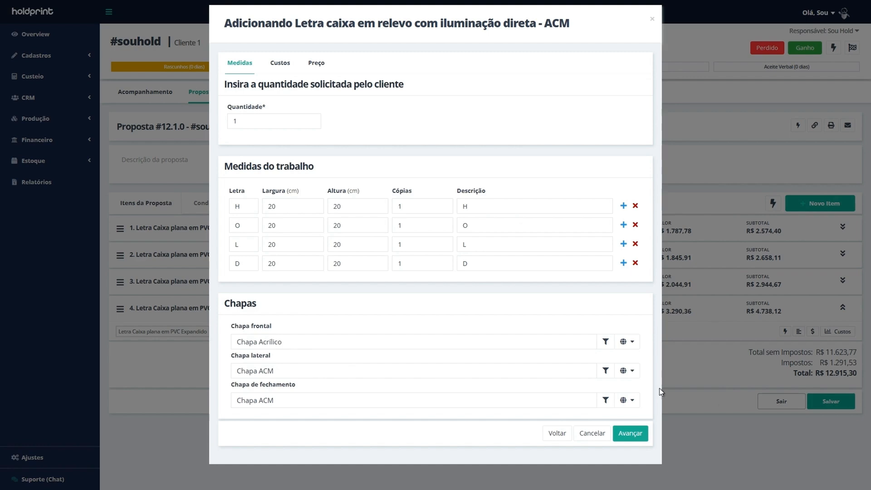
# Step: Review the Chapa ACM variants available for the lateral sheet, keeping the current selection
pyautogui.click(605, 370)
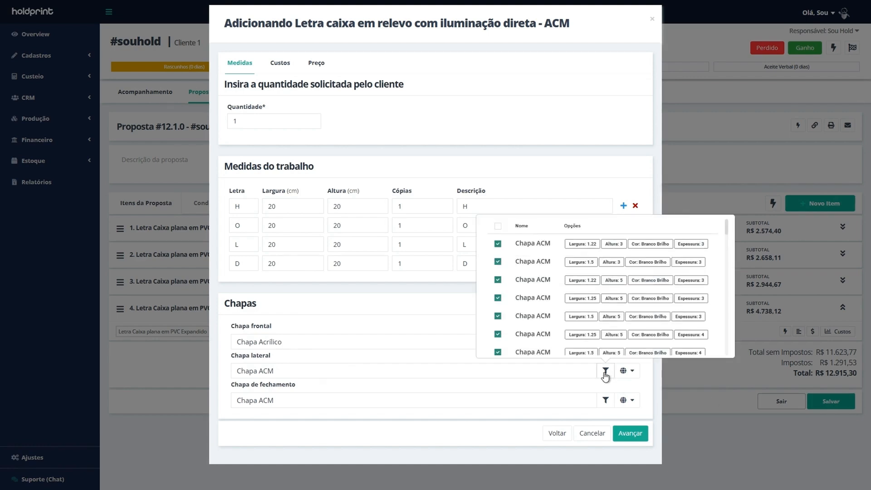
pyautogui.scroll(-3, 543, 315)
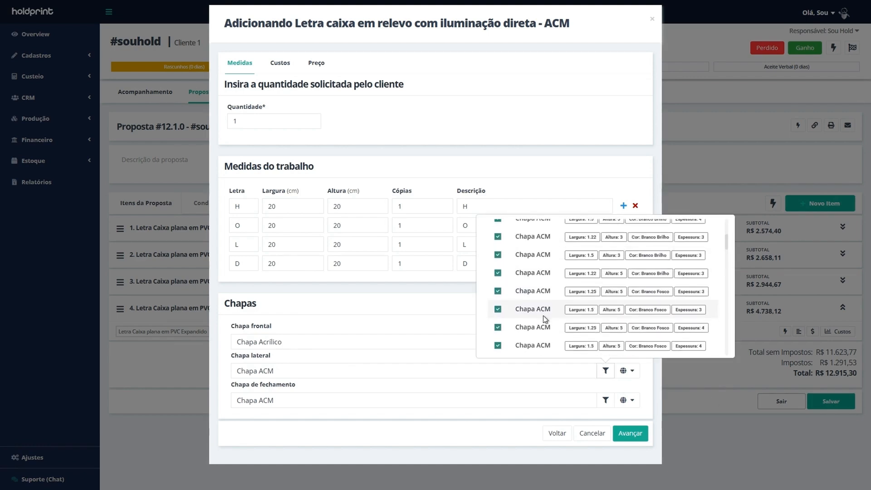
pyautogui.scroll(-3, 527, 269)
# Step: Set the closing sheet to the Preto Fosco Chapa ACM, 1.22 m by 3 m and 3 mm thick, and advance the item
pyautogui.click(327, 399)
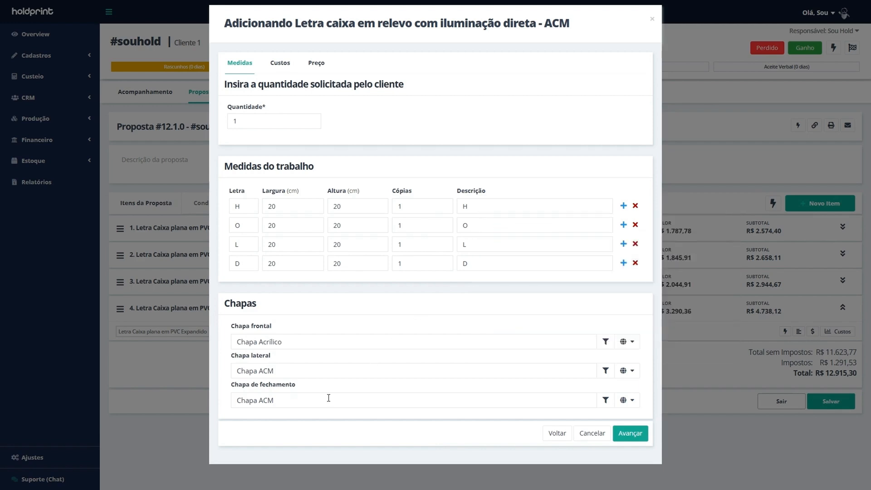
pyautogui.press('BackSpace')
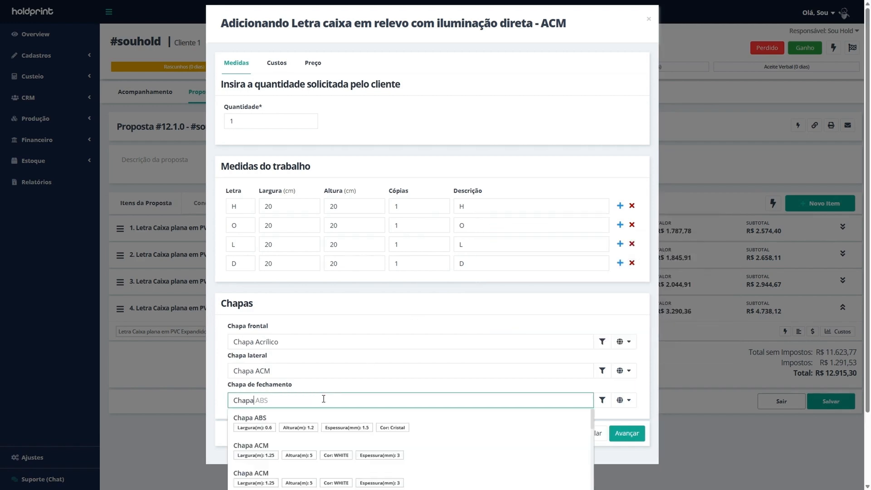
pyautogui.scroll(-10, 435, 366)
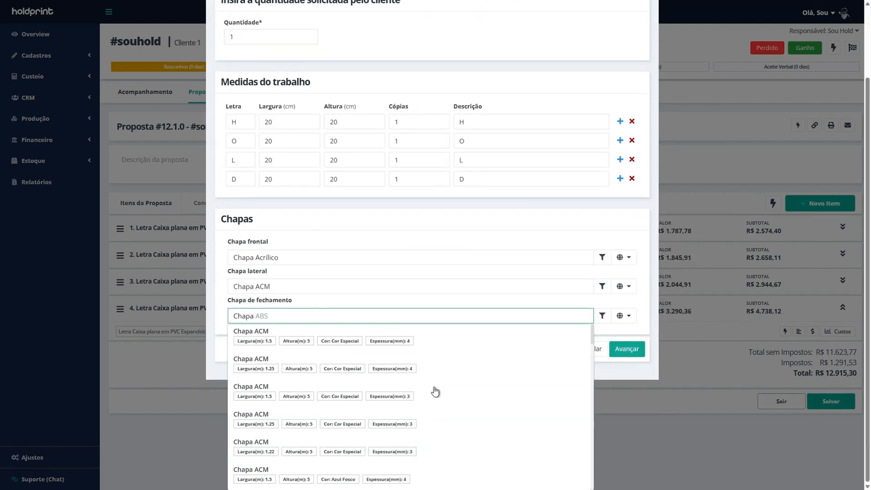
pyautogui.scroll(-5, 400, 386)
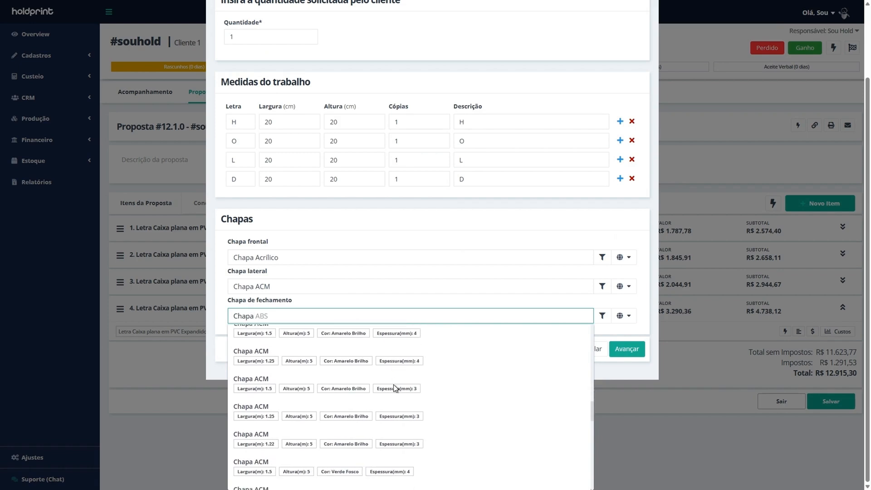
pyautogui.scroll(-5, 399, 385)
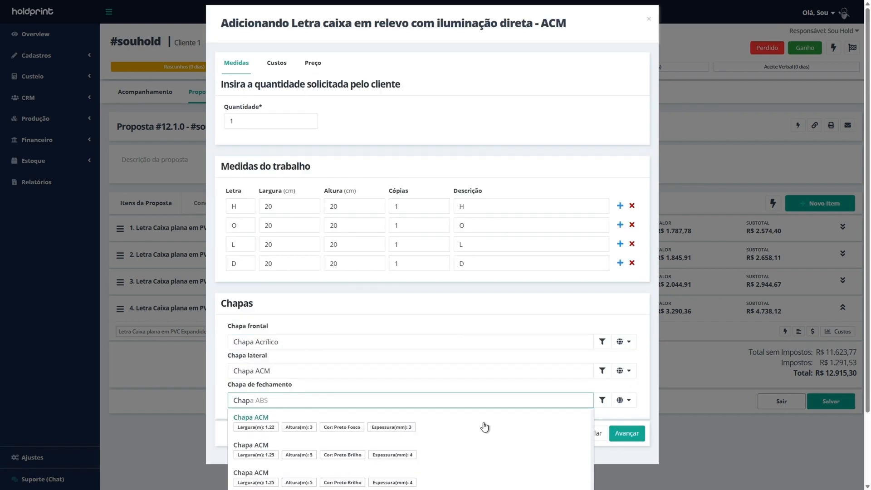
pyautogui.click(486, 426)
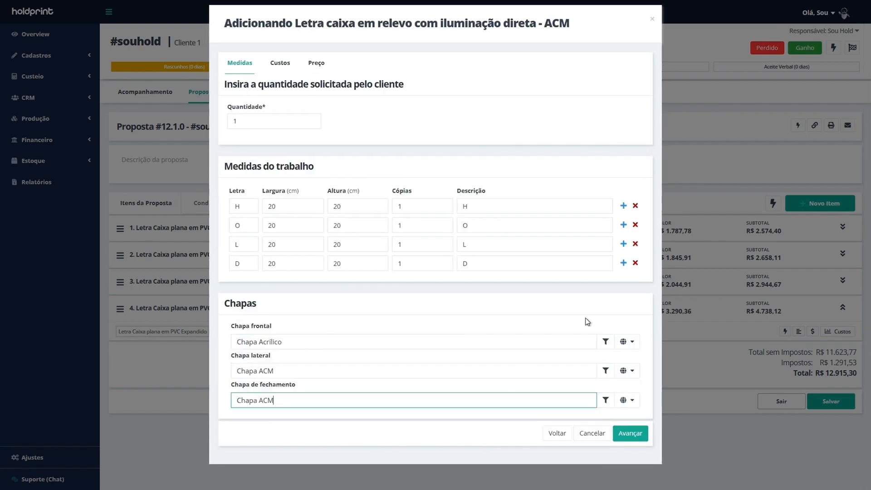
pyautogui.click(640, 436)
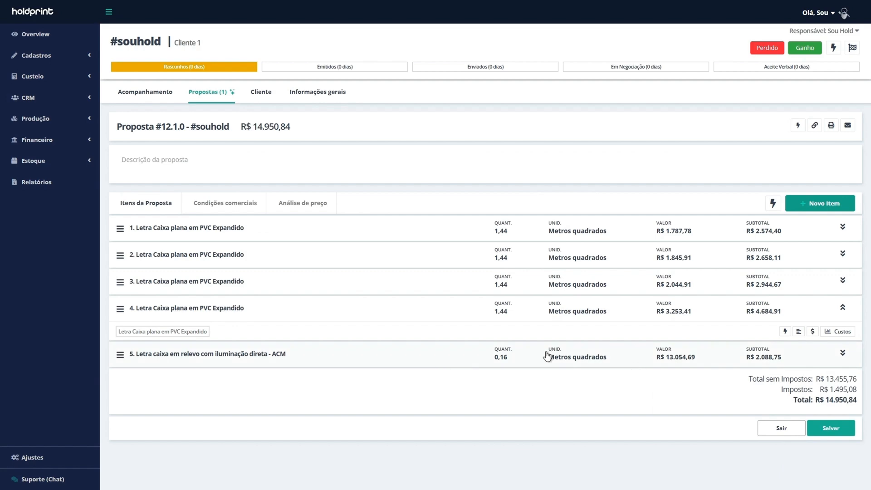
# Step: Open the cost breakdown of the ACM relief box letter item and examine its letter assembly process
pyautogui.click(839, 357)
pyautogui.click(839, 358)
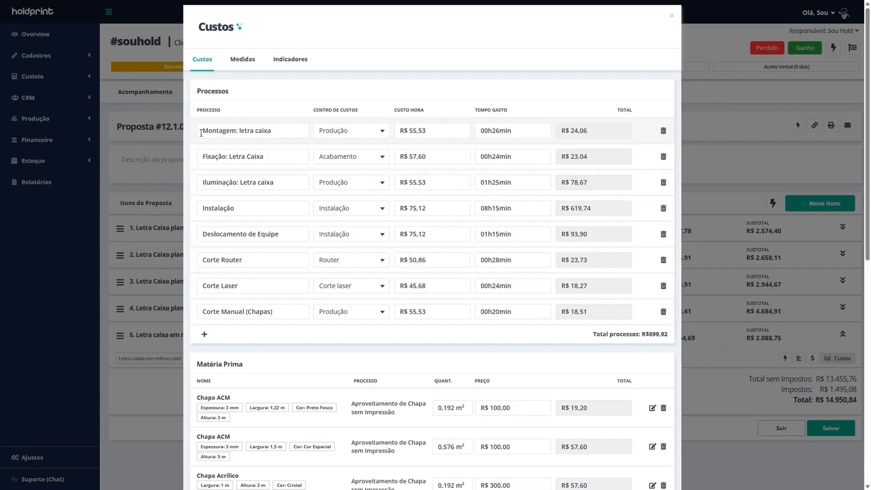
pyautogui.moveTo(202, 132); pyautogui.dragTo(225, 129)
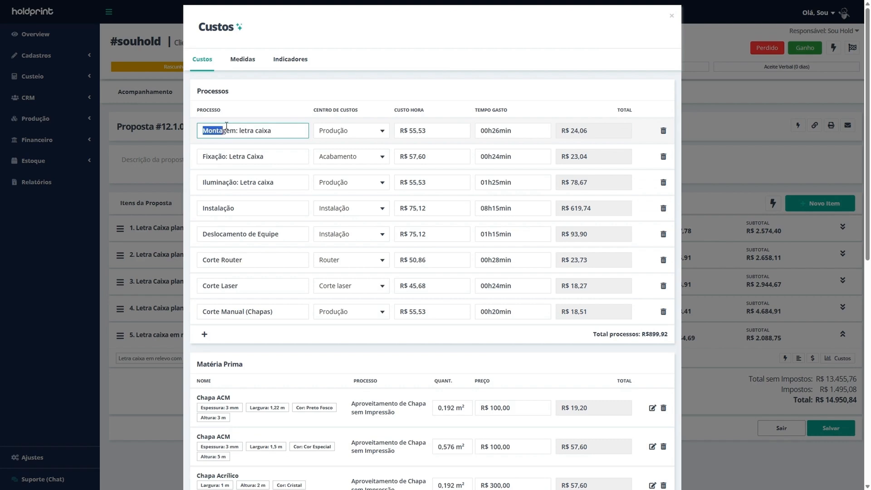
pyautogui.click(257, 107)
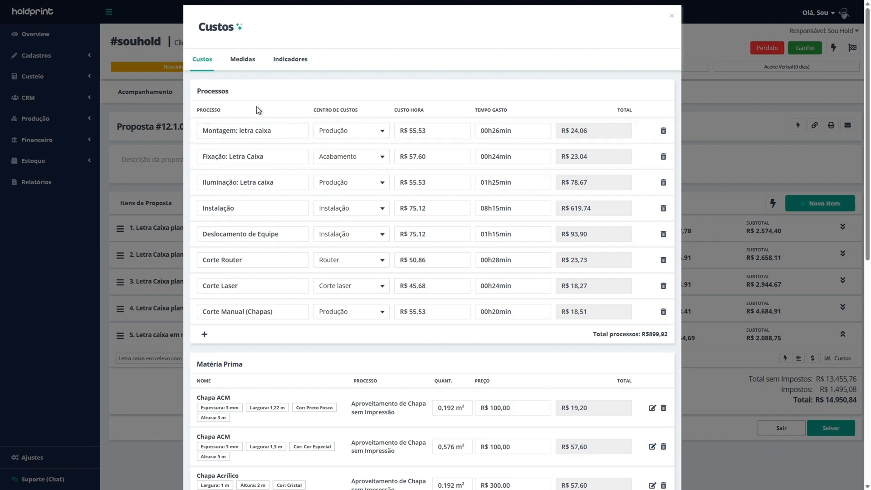
pyautogui.moveTo(203, 130); pyautogui.dragTo(285, 135)
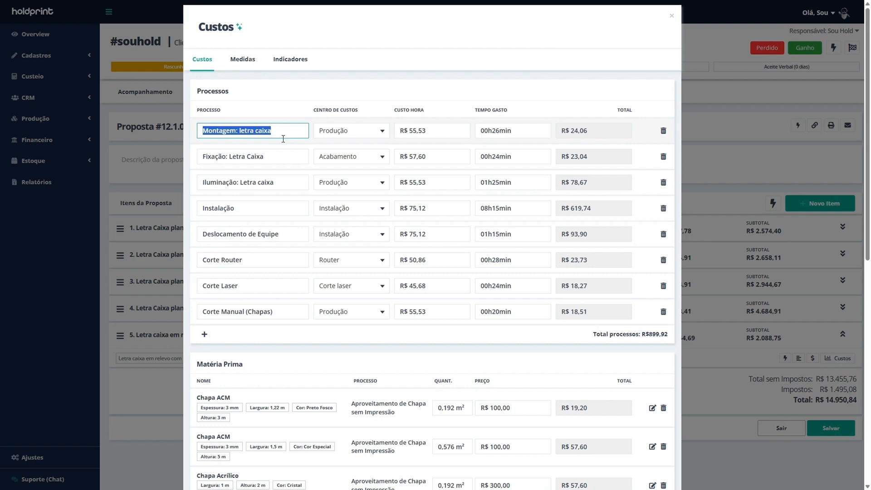
pyautogui.click(335, 140)
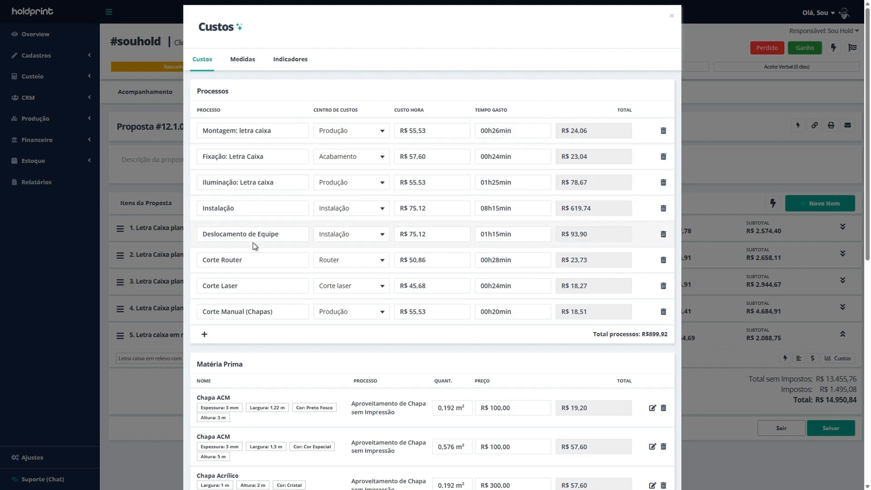
# Step: Examine the Corte Router, Corte Laser and Corte Manual (Chapas) processes in the item's cost breakdown
pyautogui.moveTo(204, 259); pyautogui.dragTo(255, 261)
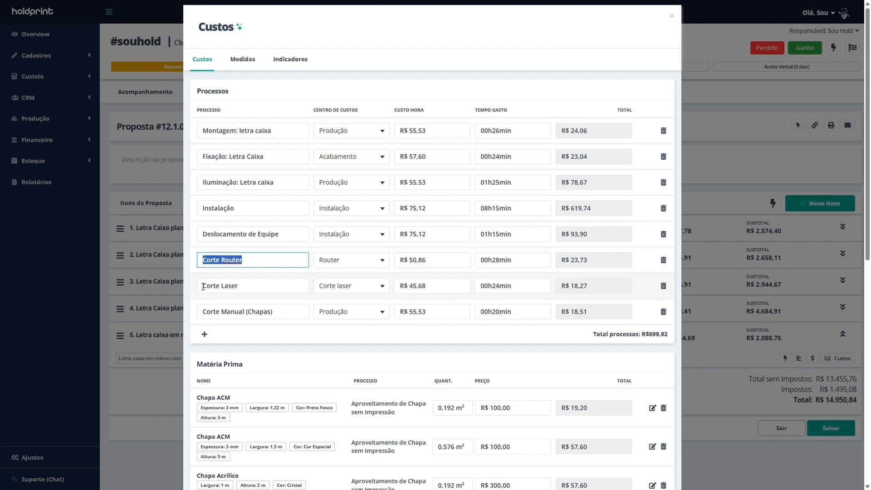
pyautogui.moveTo(203, 287); pyautogui.dragTo(239, 286)
pyautogui.moveTo(203, 312); pyautogui.dragTo(298, 331)
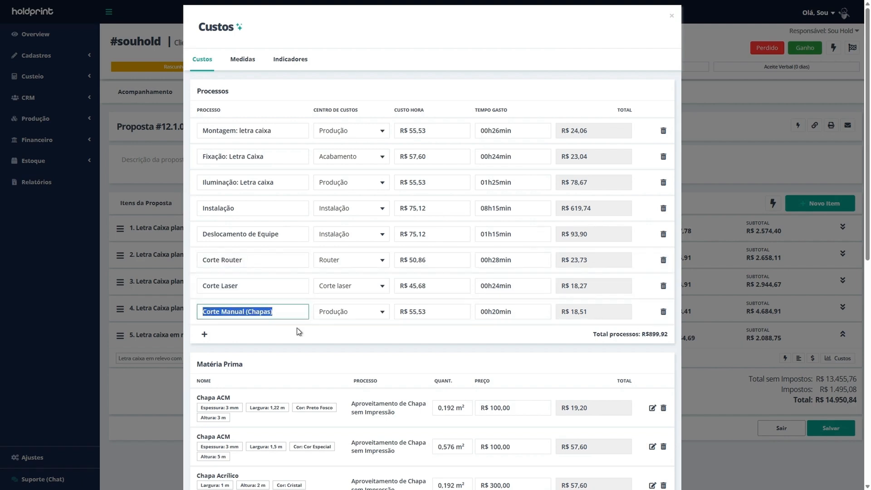
pyautogui.click(292, 257)
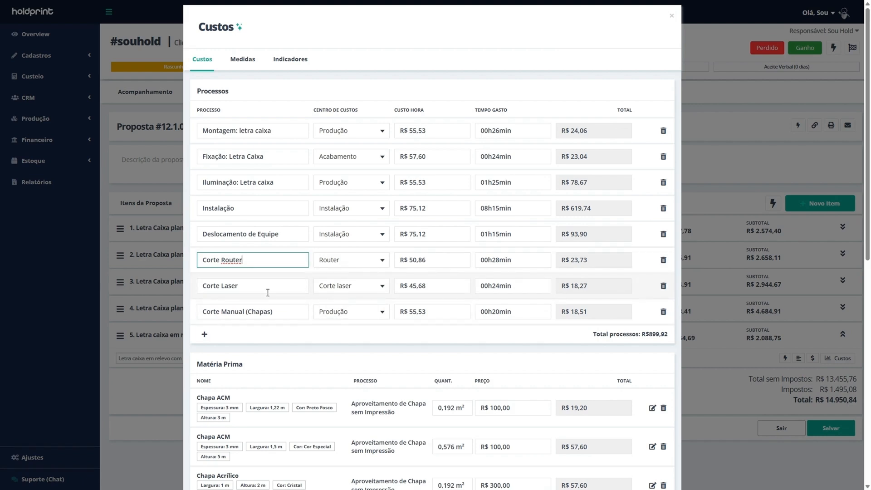
pyautogui.moveTo(199, 260); pyautogui.dragTo(247, 267)
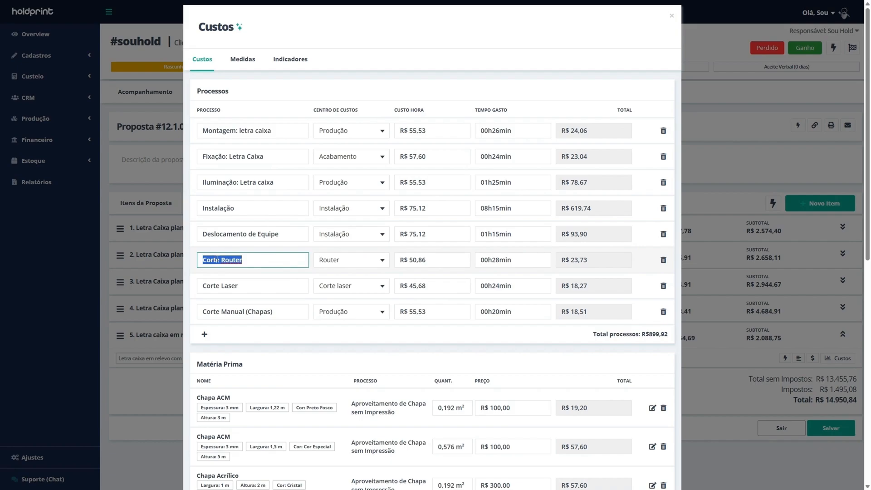
pyautogui.click(235, 284)
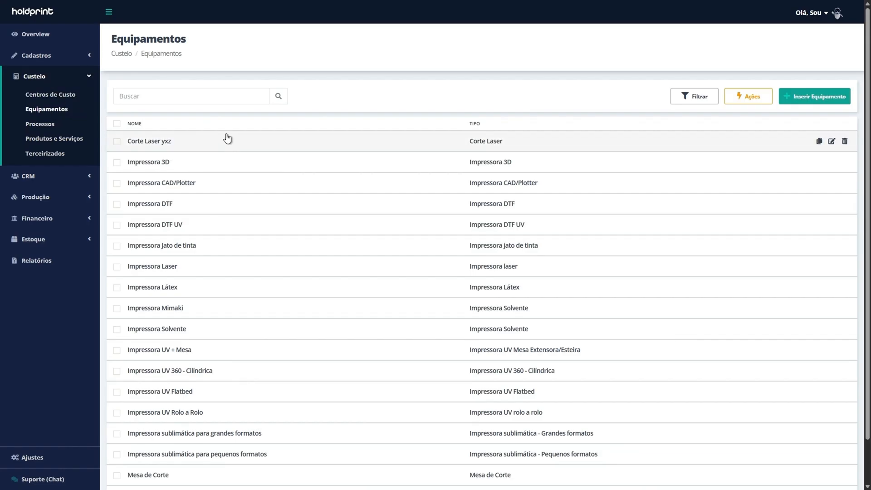
# Step: Open the Router CNC equipment's configuration and examine its cutting and engraving profiles
pyautogui.scroll(-2, 404, 253)
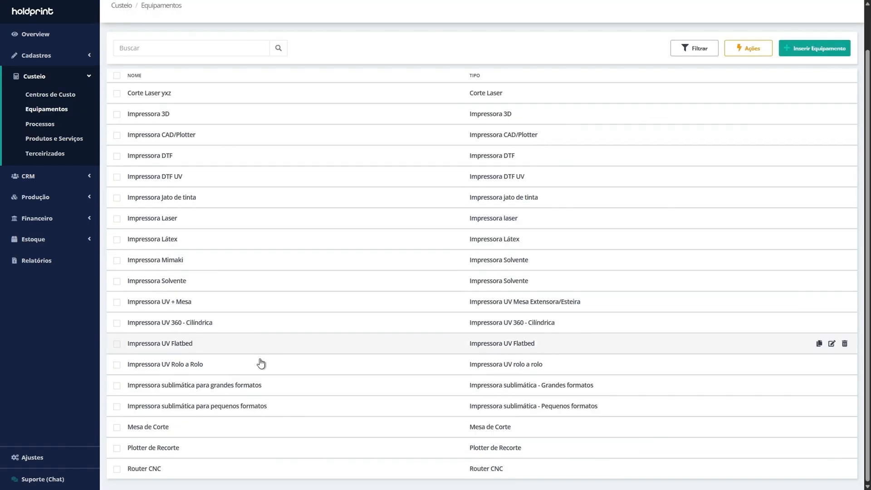
pyautogui.click(150, 471)
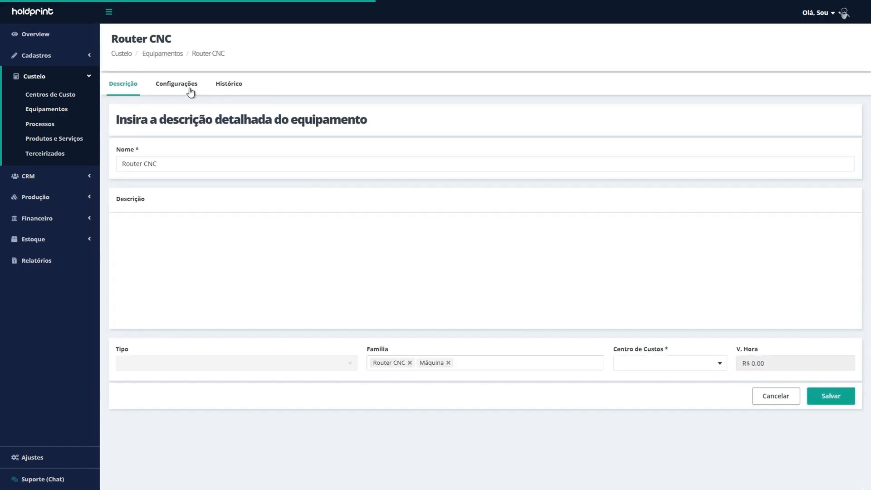
pyautogui.click(190, 92)
pyautogui.scroll(-4, 482, 222)
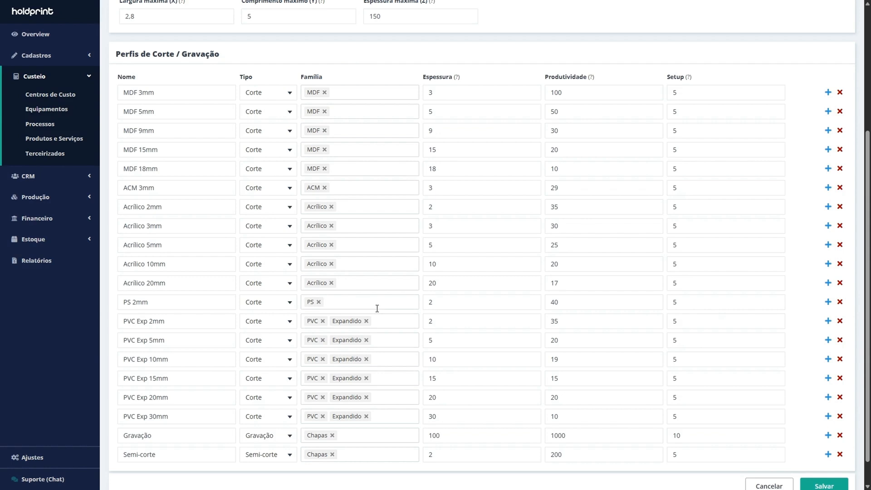
# Step: Return from the Router CNC settings to the equipment list and look through the registered equipment
pyautogui.scroll(4, 393, 200)
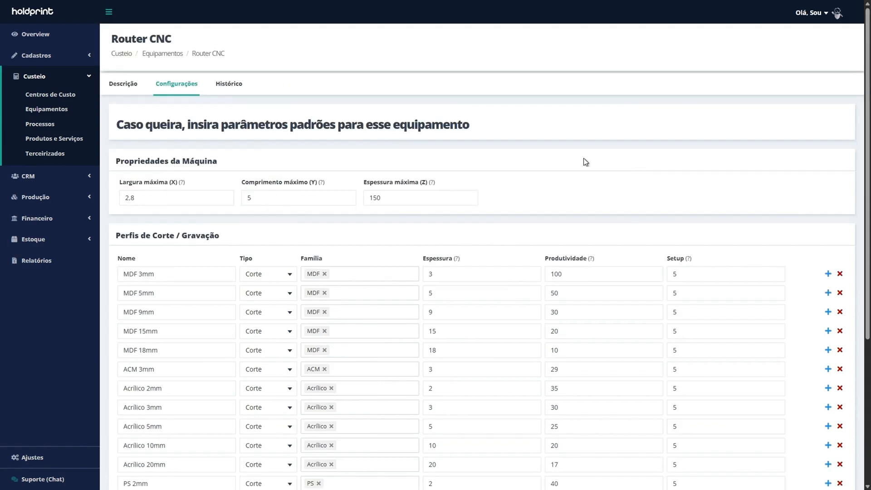
pyautogui.click(145, 53)
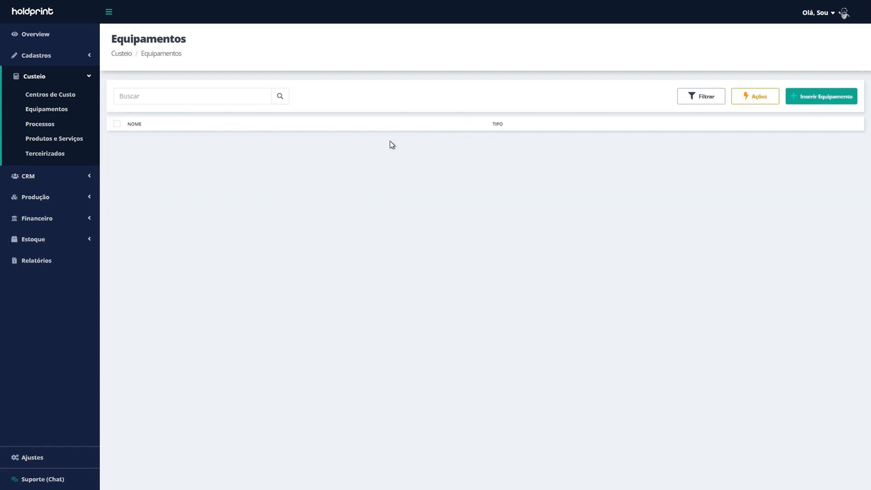
pyautogui.scroll(-2, 276, 287)
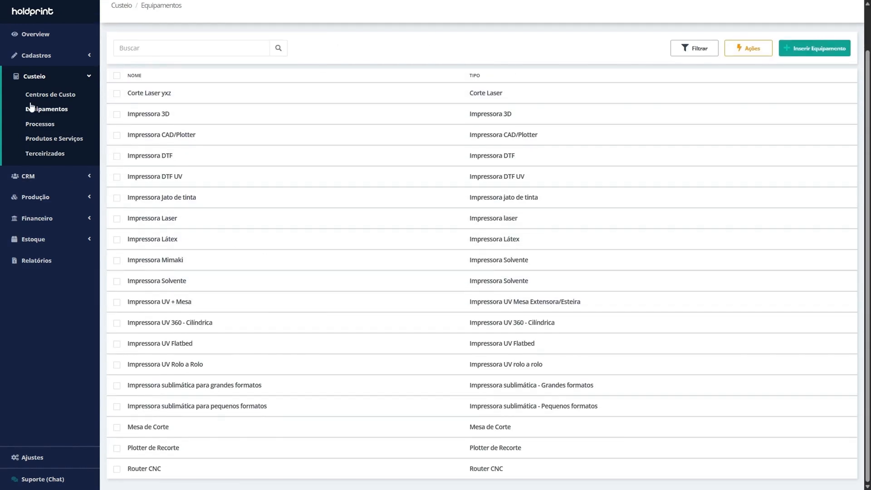
# Step: Search the costing processes for "desl" and open the Deslocamento de Equipe process
pyautogui.click(42, 78)
pyautogui.click(42, 78)
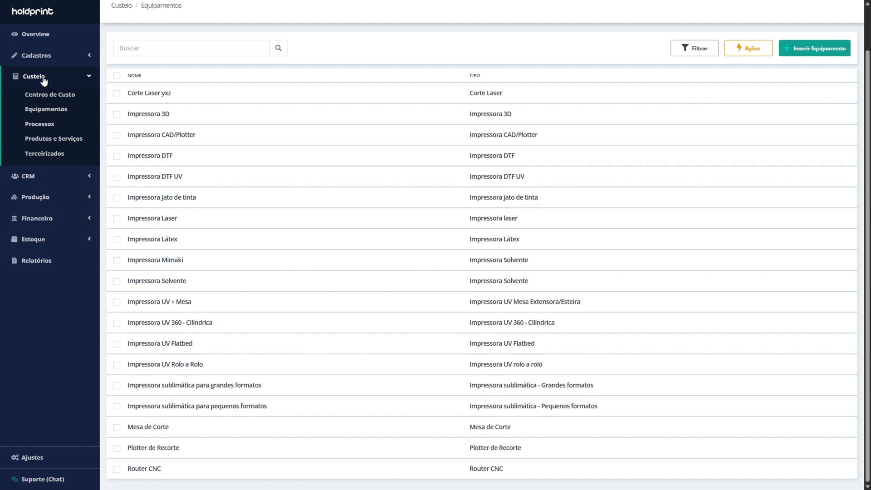
pyautogui.click(43, 128)
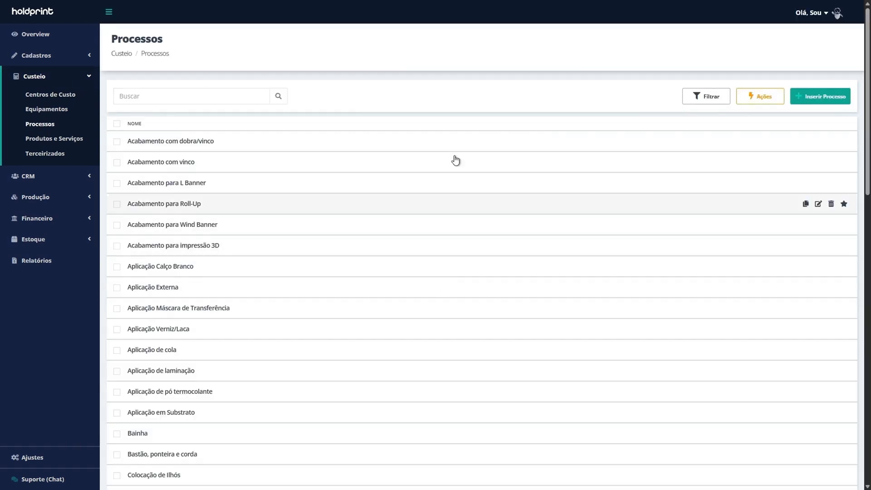
pyautogui.click(233, 96)
pyautogui.click(222, 99)
pyautogui.write('d')
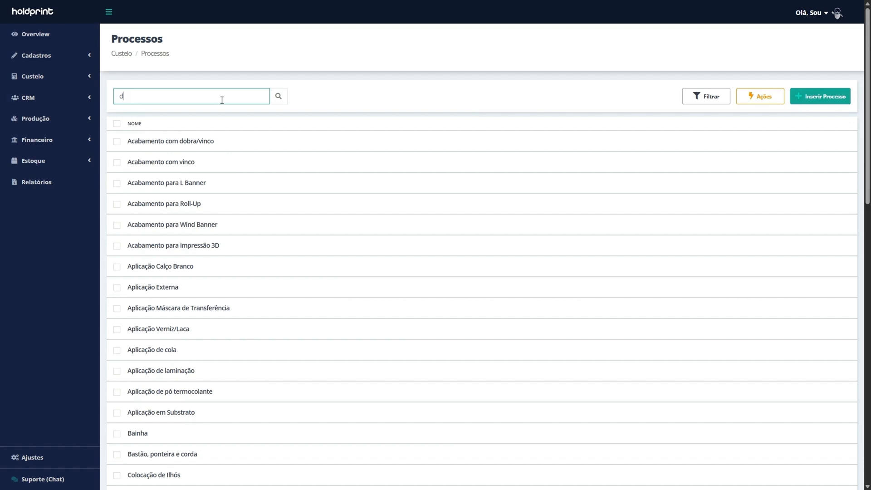
pyautogui.write('esl')
pyautogui.click(187, 141)
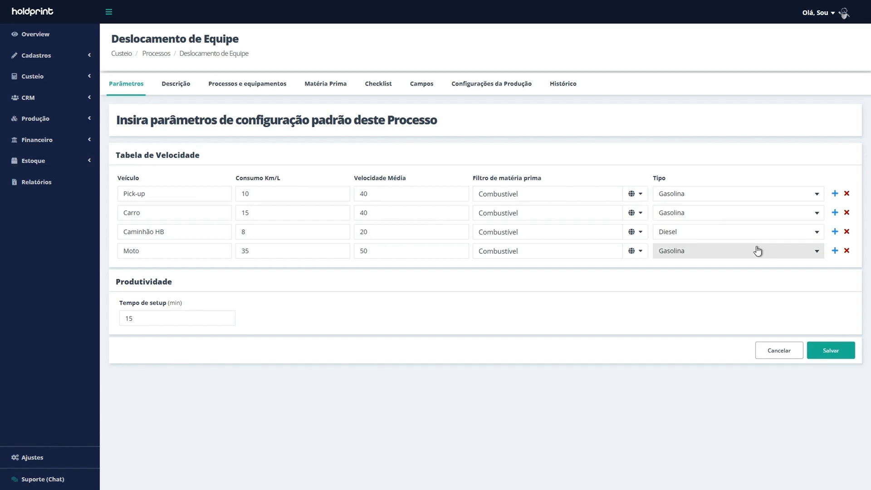
# Step: Remove the Moto vehicle from the speed table and set the process's setup time to 10 minutes
pyautogui.click(847, 252)
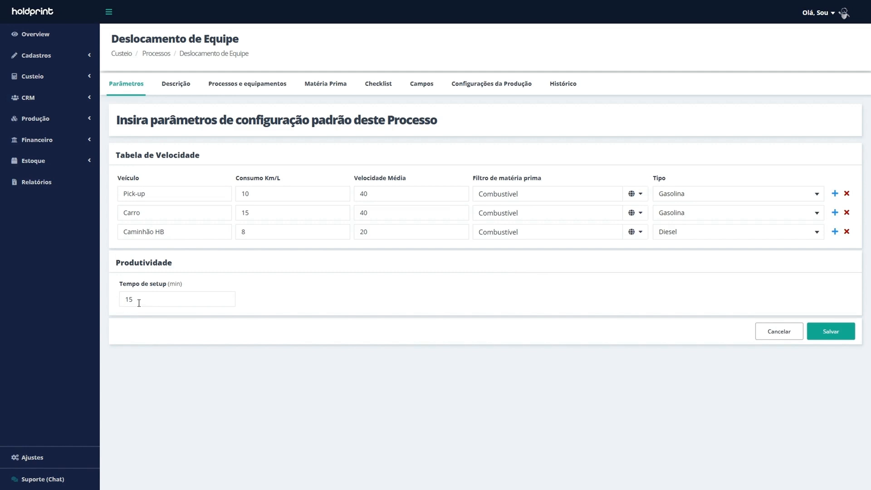
pyautogui.moveTo(139, 303); pyautogui.dragTo(123, 301)
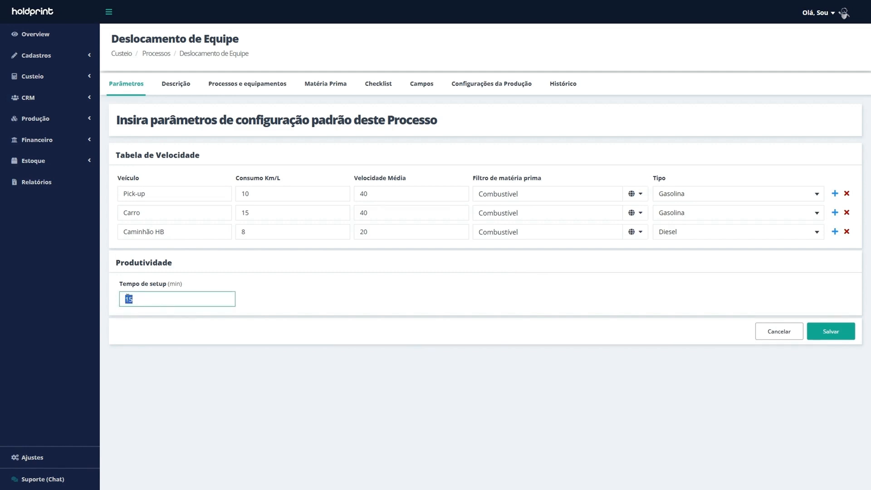
pyautogui.write('10')
pyautogui.click(272, 292)
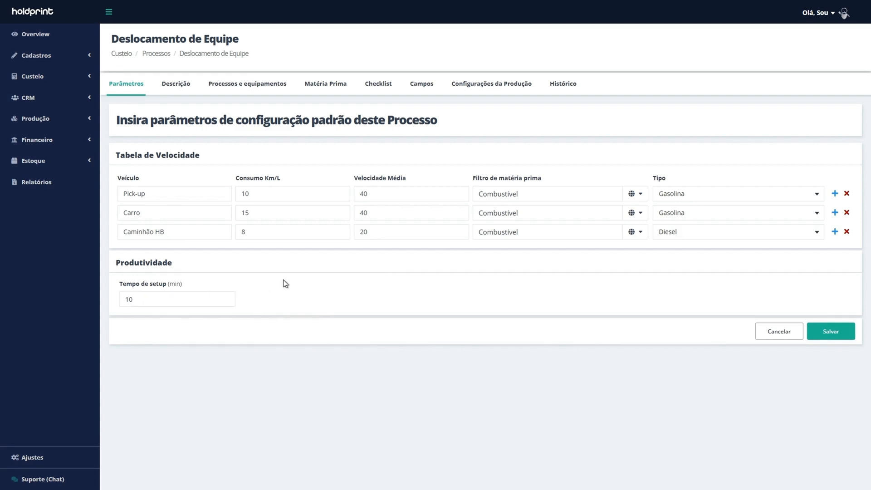
# Step: Review the description details of the Deslocamento de Equipe process, including its family and cost centre
pyautogui.click(179, 84)
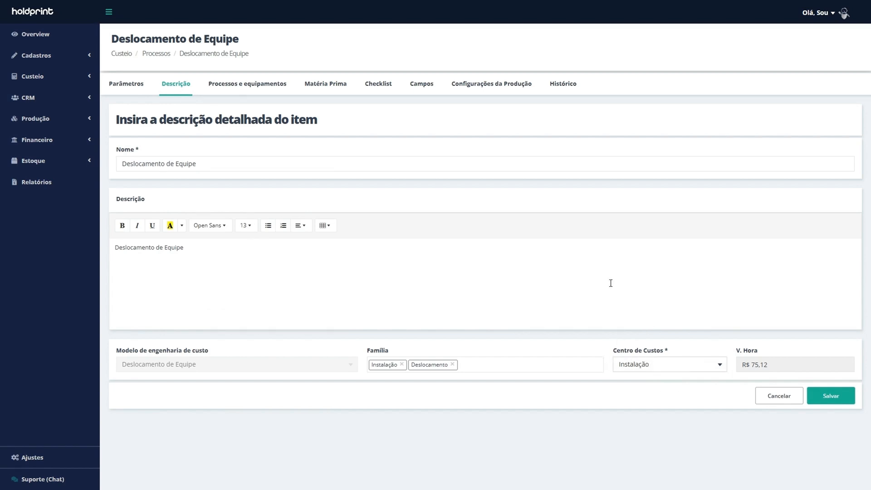
pyautogui.moveTo(110, 35); pyautogui.dragTo(243, 48)
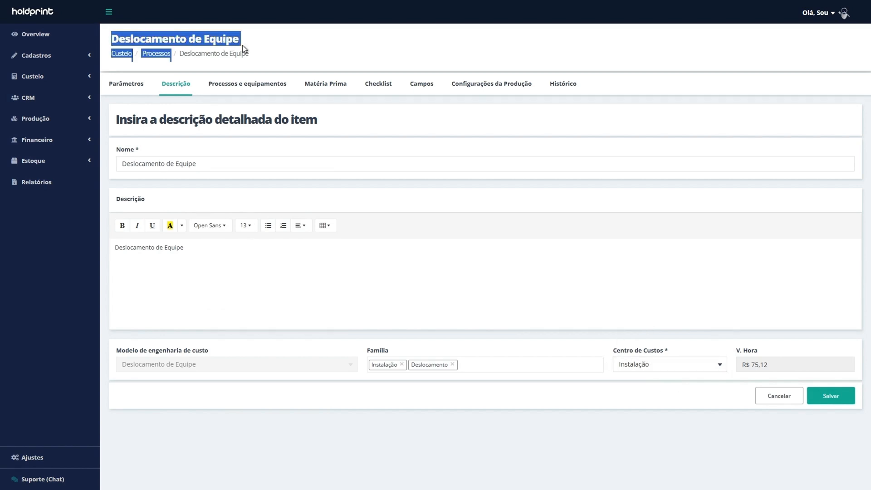
pyautogui.click(369, 69)
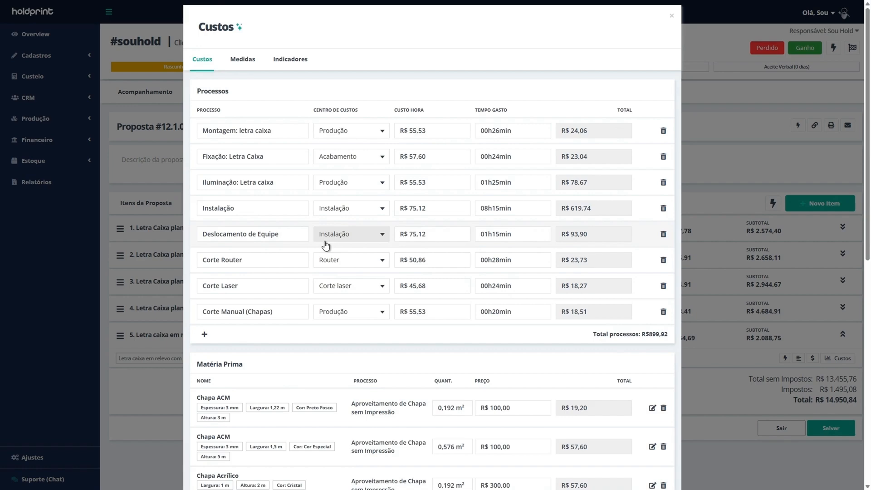
# Step: Examine the proposal item's process costs and its raw materials for sheets, glue, screws and anchors
pyautogui.scroll(-2, 323, 269)
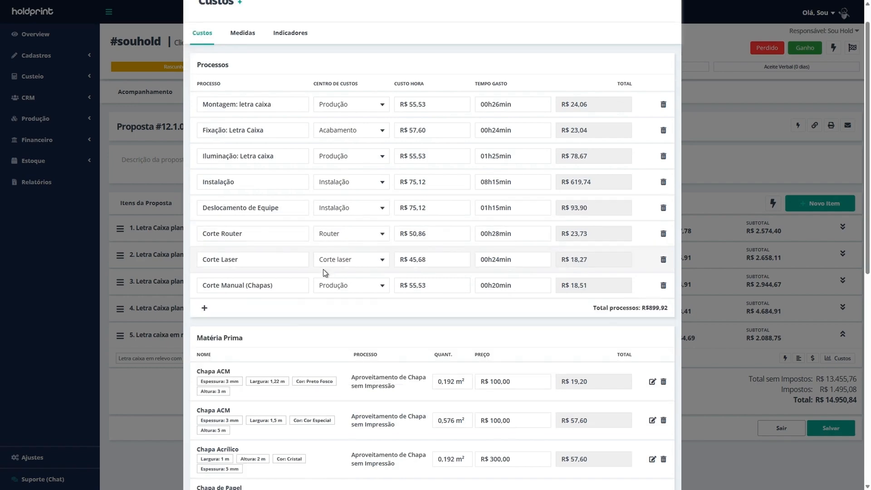
pyautogui.scroll(-4, 323, 269)
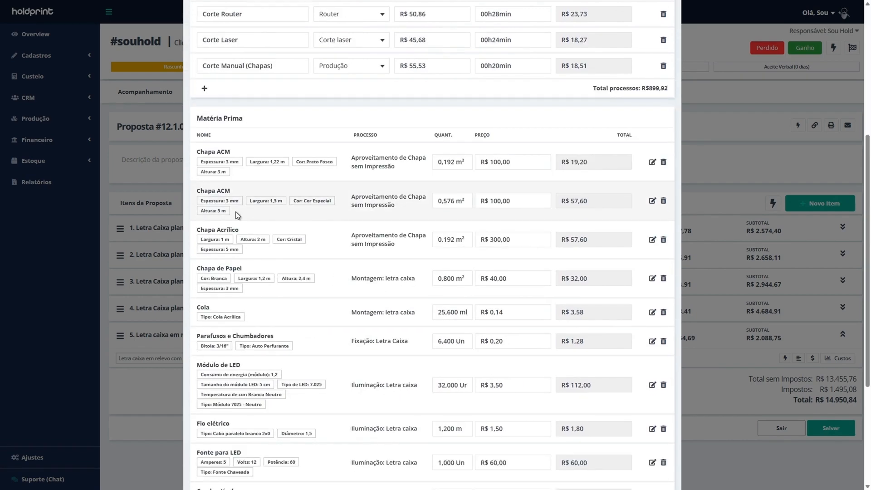
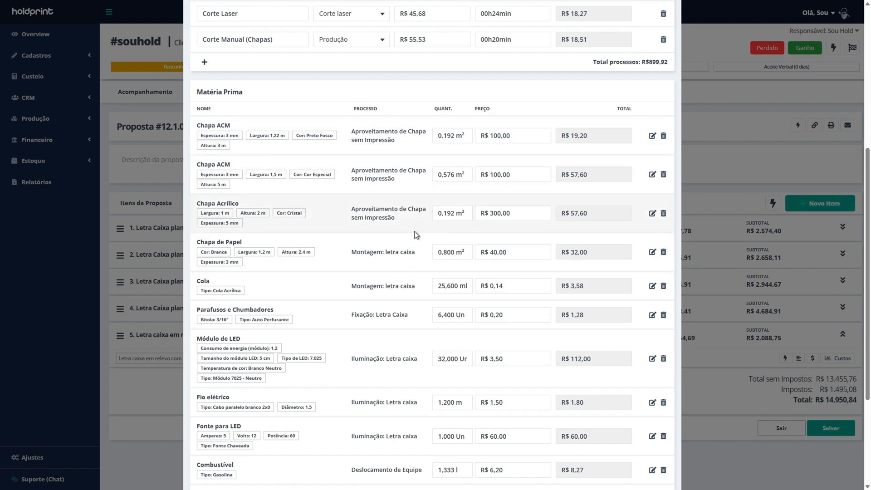
pyautogui.moveTo(198, 242); pyautogui.dragTo(414, 255)
pyautogui.click(338, 252)
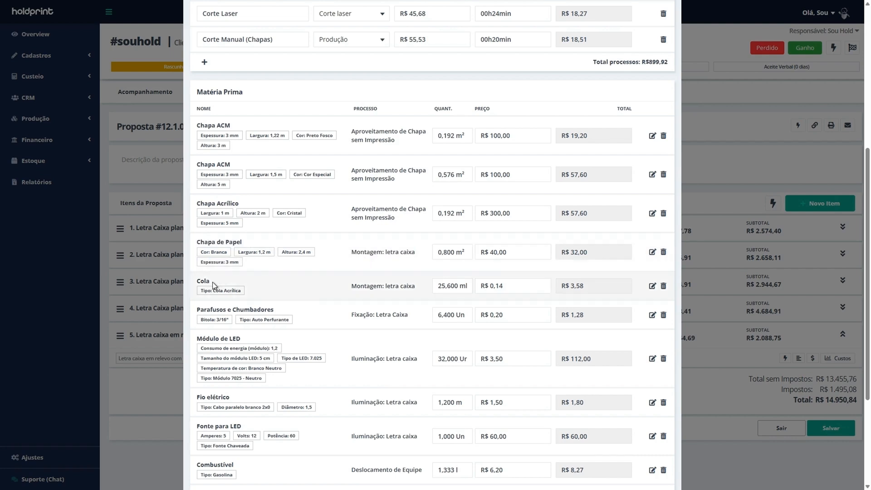
pyautogui.scroll(-1, 226, 277)
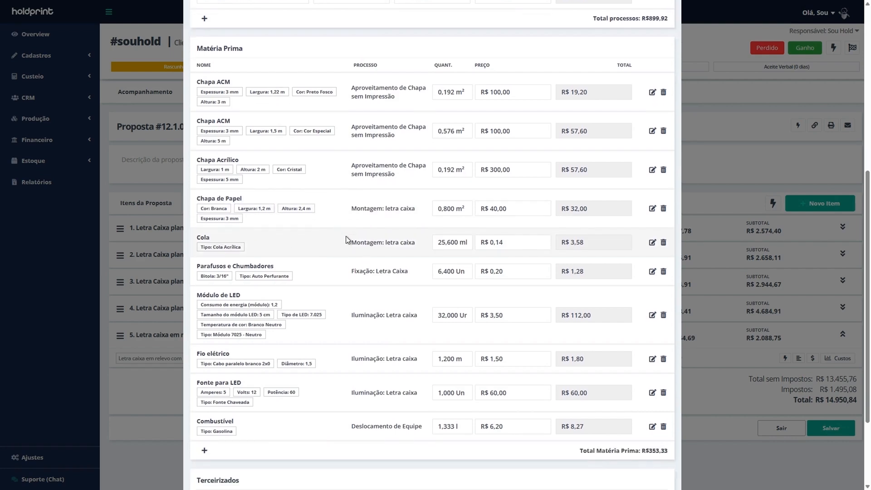
pyautogui.moveTo(197, 265); pyautogui.dragTo(275, 265)
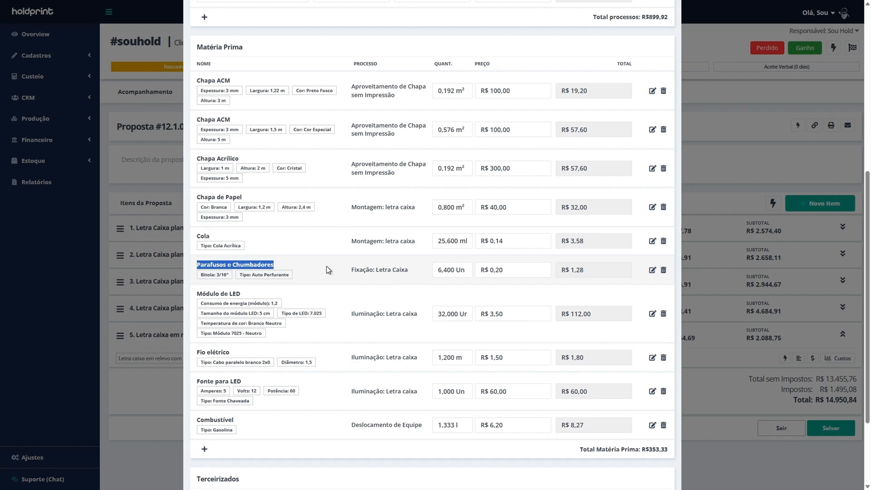
pyautogui.moveTo(351, 269); pyautogui.dragTo(374, 273)
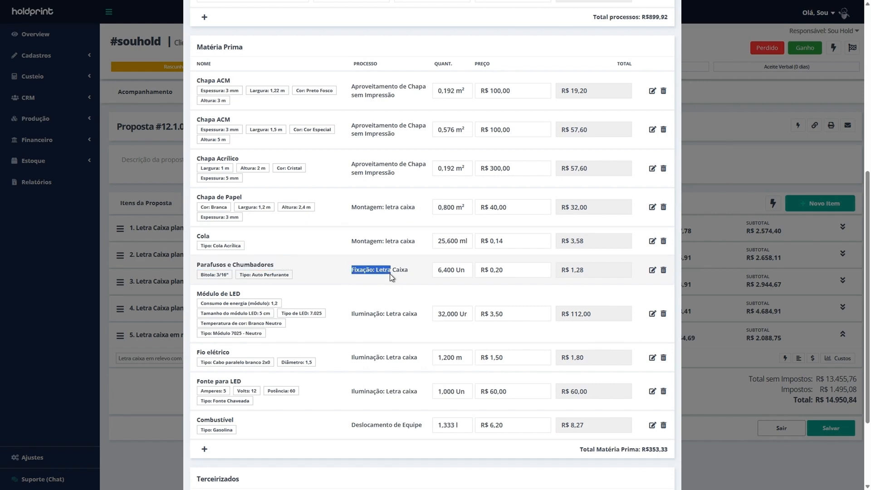
pyautogui.scroll(-2, 410, 272)
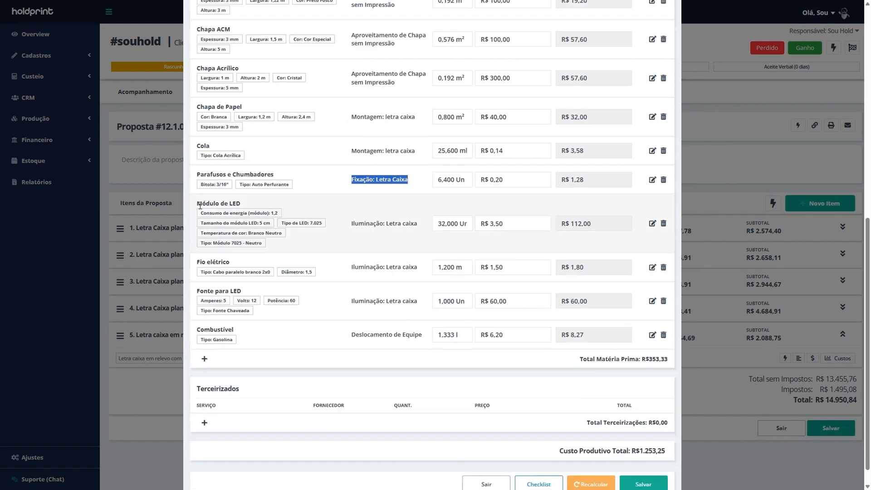
# Step: Examine the LED module, electrical wire, LED power supply and fuel entries among the item's raw materials
pyautogui.moveTo(197, 203); pyautogui.dragTo(282, 213)
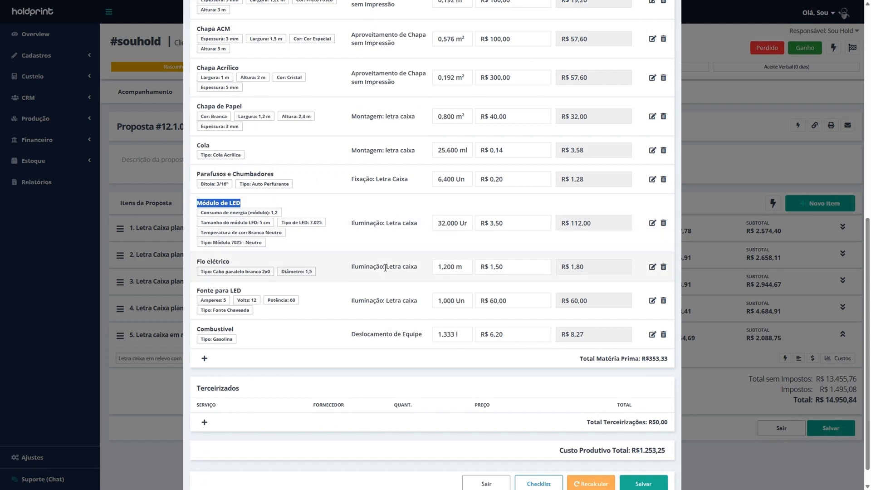
pyautogui.moveTo(197, 261); pyautogui.dragTo(257, 262)
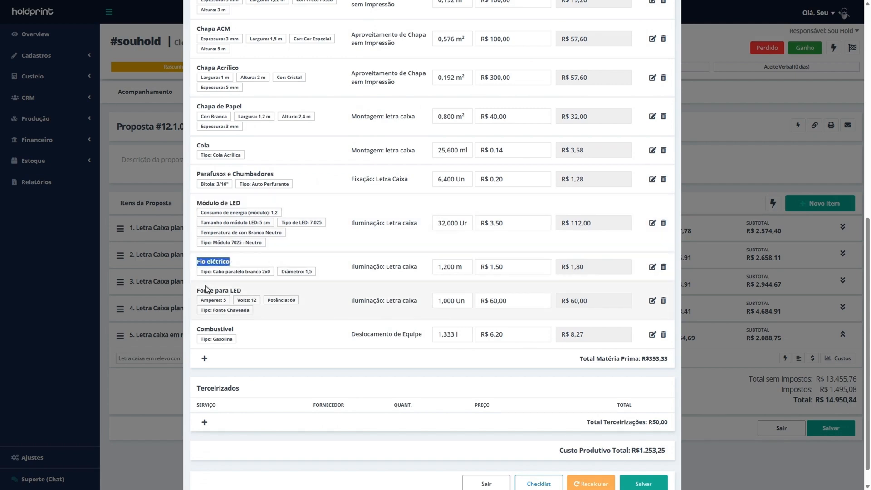
pyautogui.moveTo(199, 290); pyautogui.dragTo(275, 292)
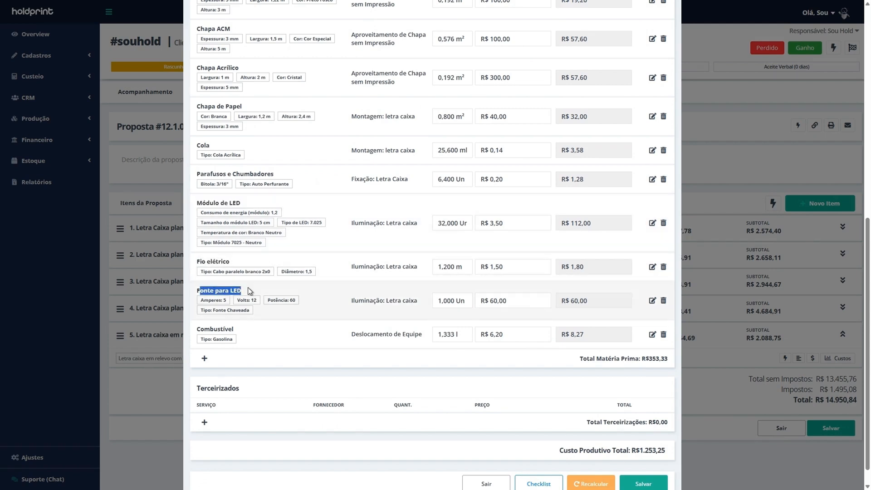
pyautogui.click(229, 214)
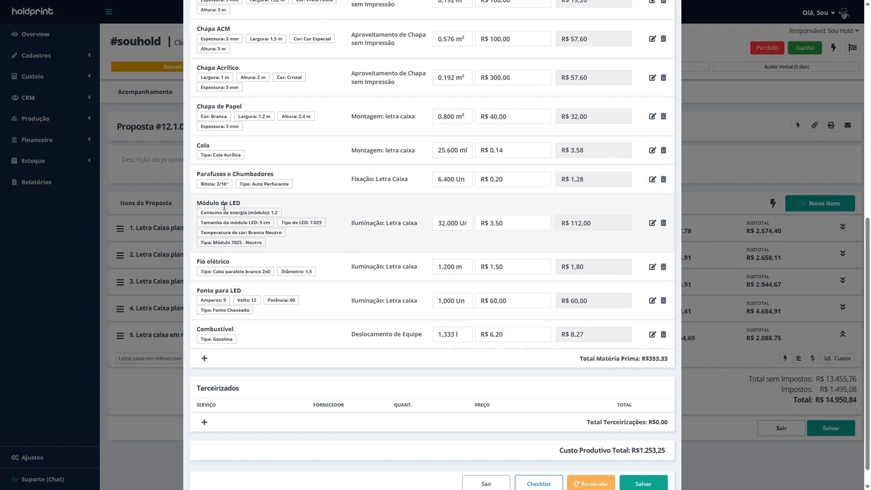
pyautogui.moveTo(204, 329); pyautogui.dragTo(278, 327)
pyautogui.scroll(9, 431, 317)
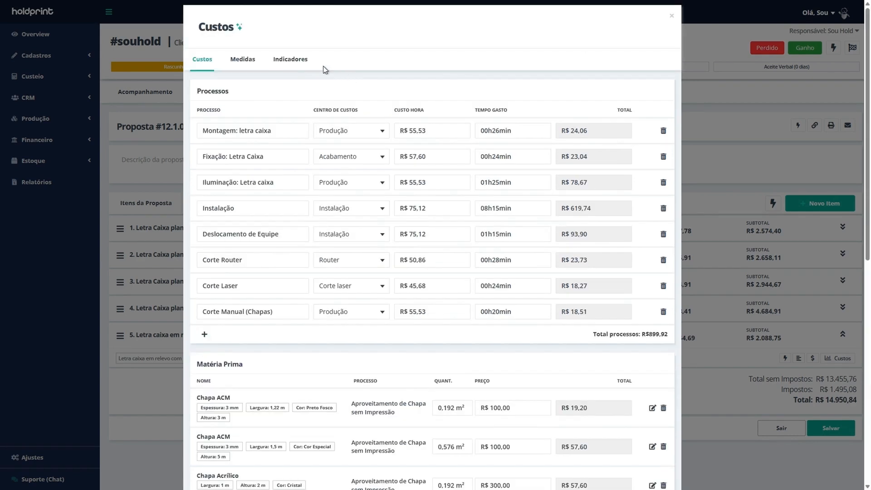
# Step: Open the item's cost indicators and choose Por Margem as the calculation type for the standard sale price
pyautogui.click(277, 65)
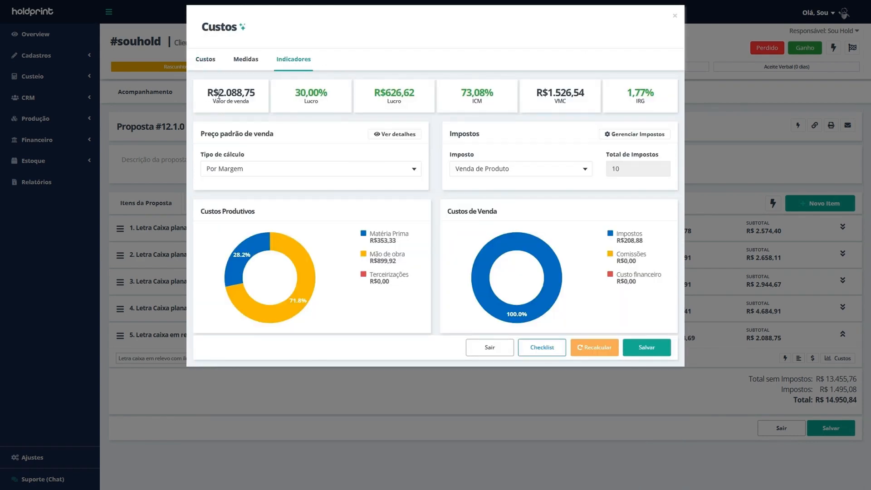
pyautogui.moveTo(219, 92); pyautogui.dragTo(322, 96)
pyautogui.click(356, 169)
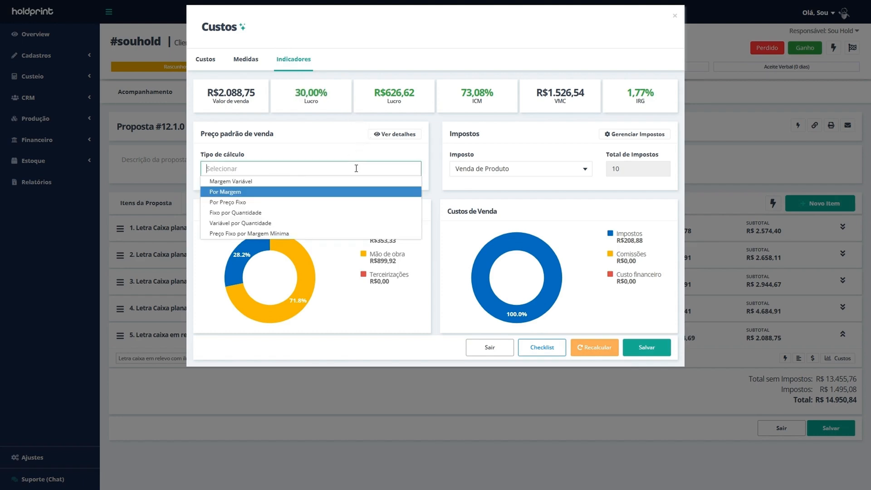
pyautogui.press('Return')
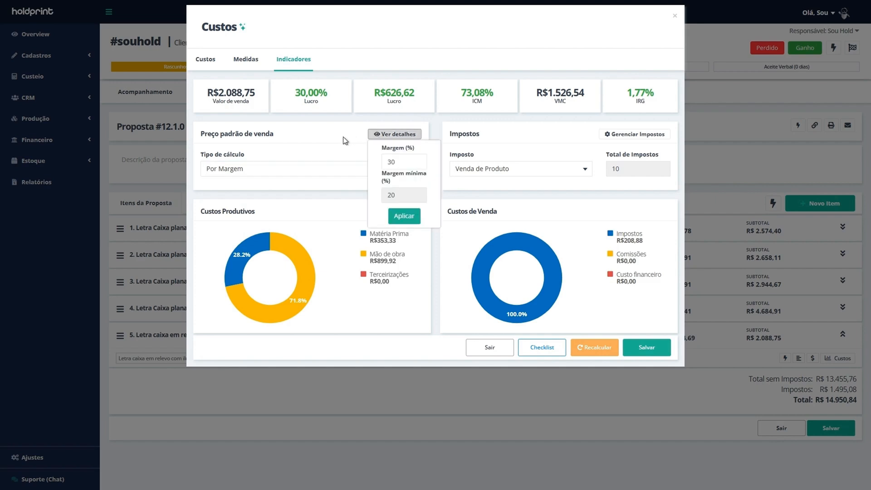
# Step: Set the standard sale price margin to 40%, apply it and recalculate the item
pyautogui.moveTo(404, 164); pyautogui.dragTo(379, 160)
pyautogui.press('BackSpace')
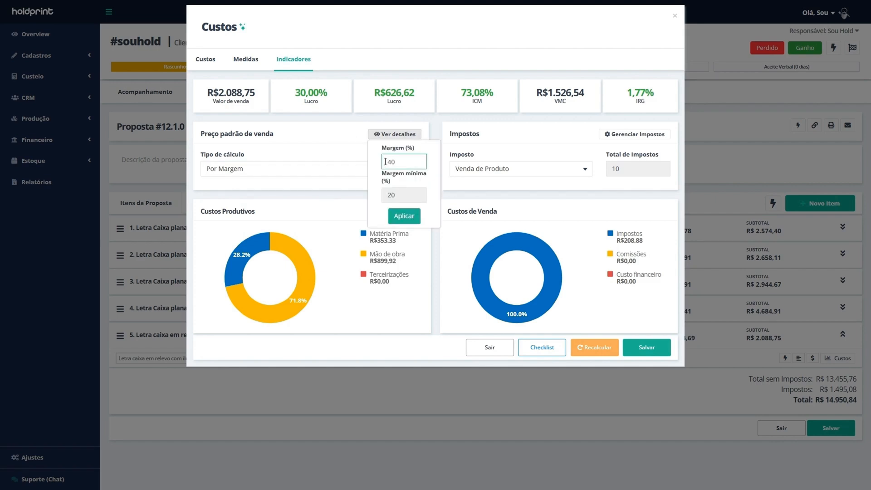
pyautogui.write('40')
pyautogui.click(404, 216)
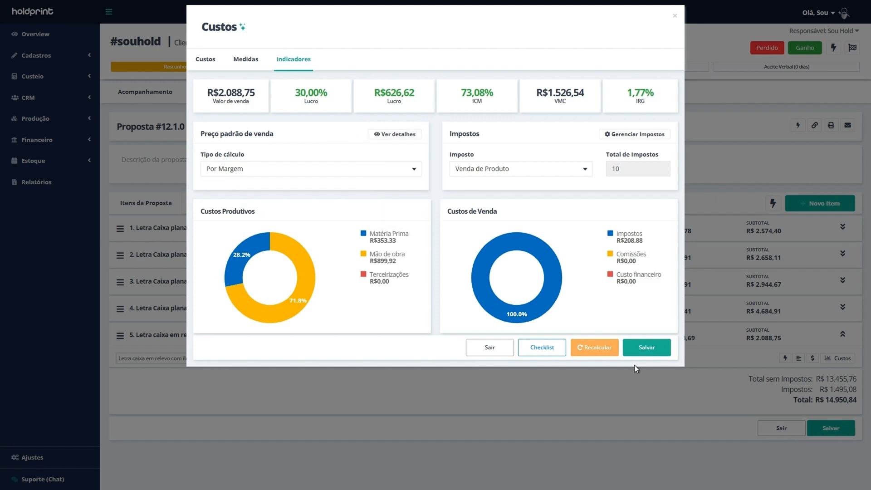
pyautogui.click(598, 354)
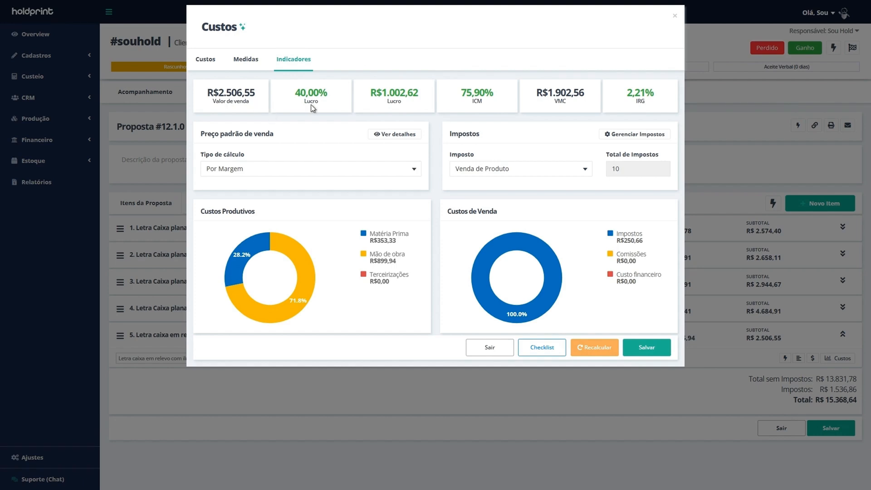
# Step: Review the item's profit, sale value, production costs and taxes, and close the cost breakdown
pyautogui.moveTo(301, 92); pyautogui.dragTo(331, 95)
pyautogui.click(357, 57)
pyautogui.moveTo(228, 90); pyautogui.dragTo(264, 92)
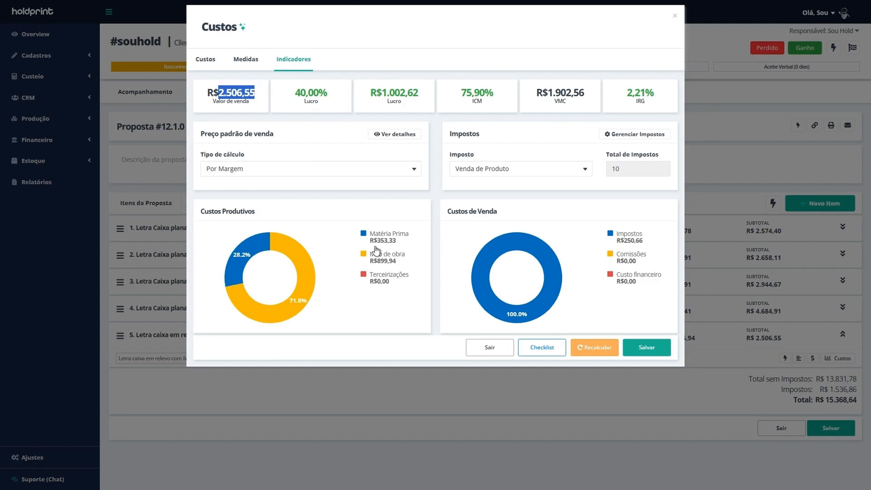
pyautogui.moveTo(370, 241); pyautogui.dragTo(393, 261)
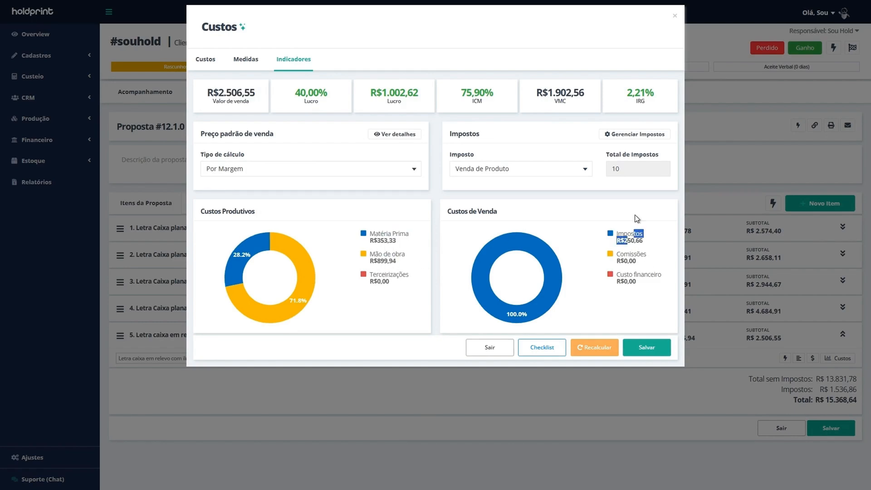
pyautogui.click(751, 155)
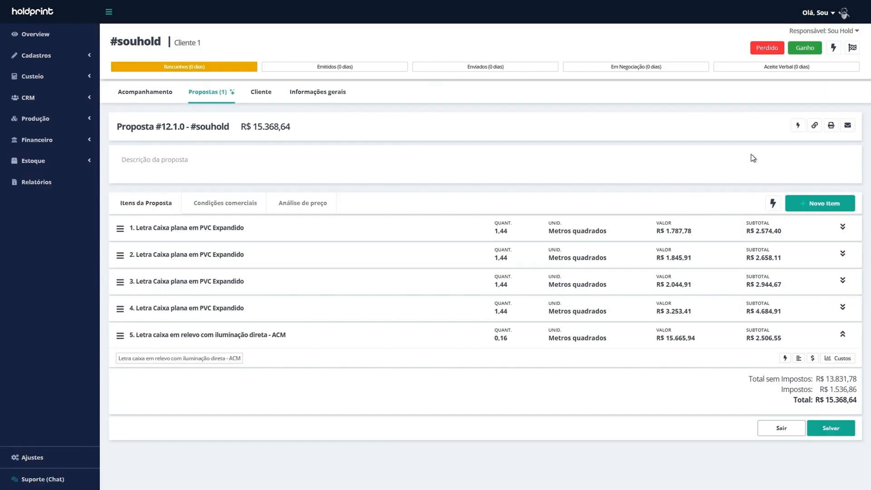
# Step: Start a new proposal item and browse the embossed (Relevo) channel-letter products with indirect lighting
pyautogui.click(824, 208)
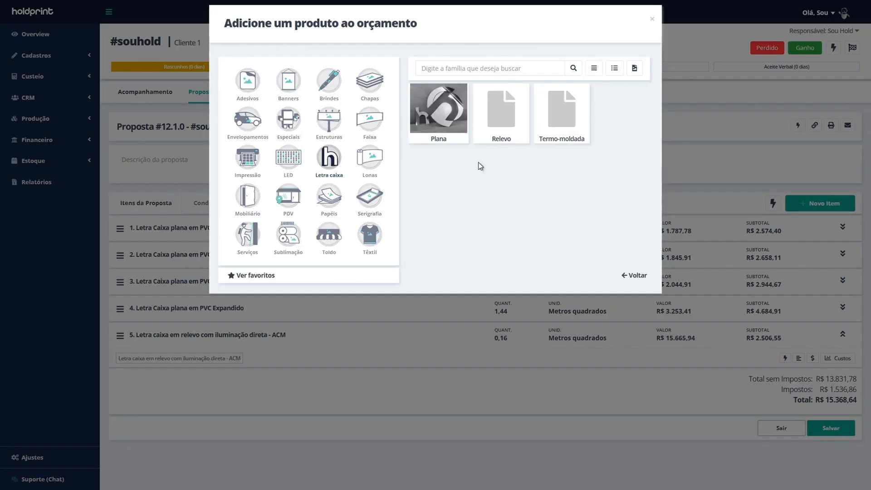
pyautogui.click(496, 116)
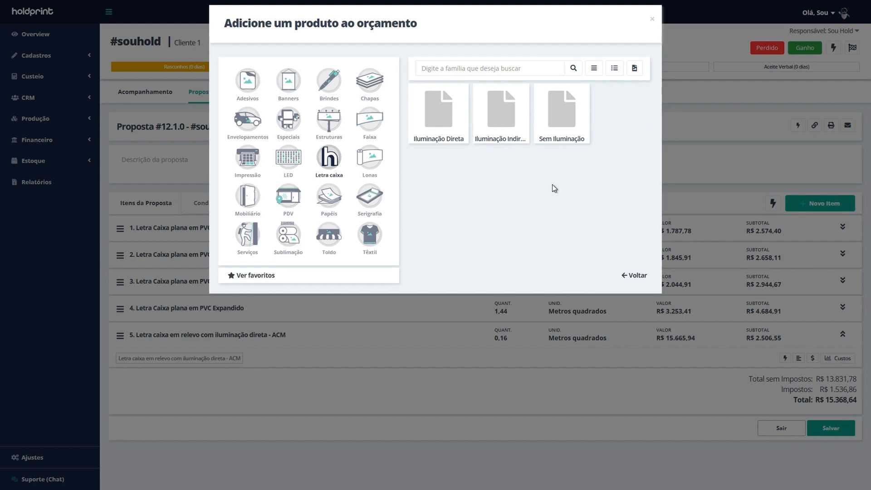
pyautogui.click(508, 116)
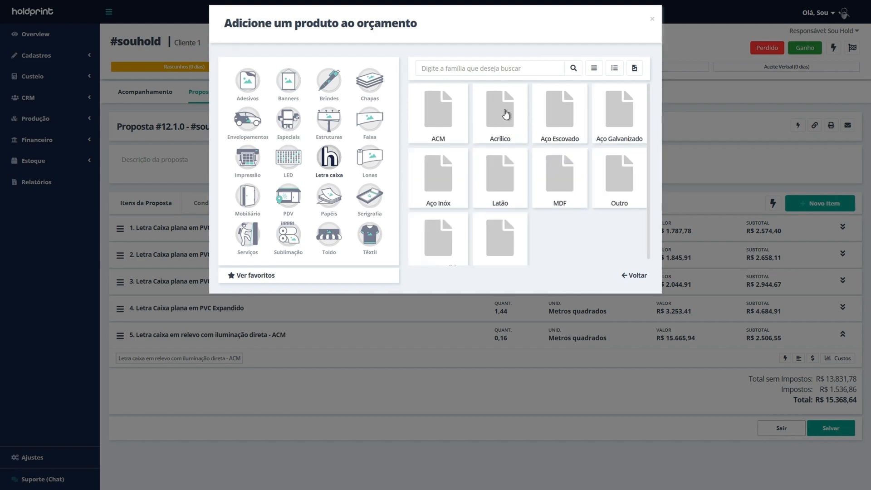
pyautogui.click(618, 111)
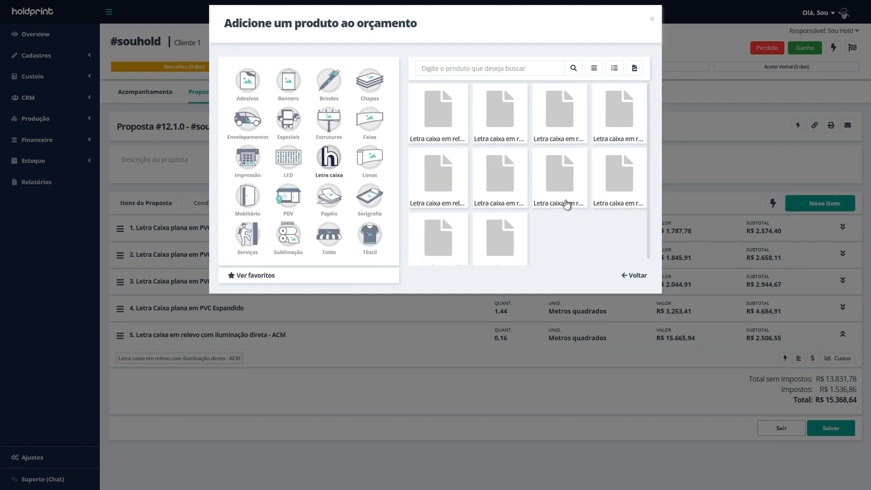
pyautogui.click(597, 68)
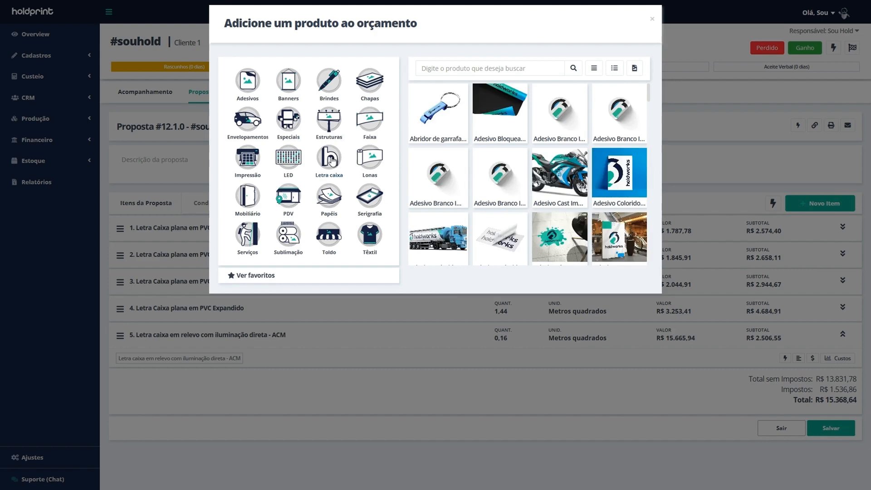
# Step: Show the Letra caixa families as a list and choose the product Letra caixa em relevo com iluminação indireta - Aço Escovado
pyautogui.click(332, 161)
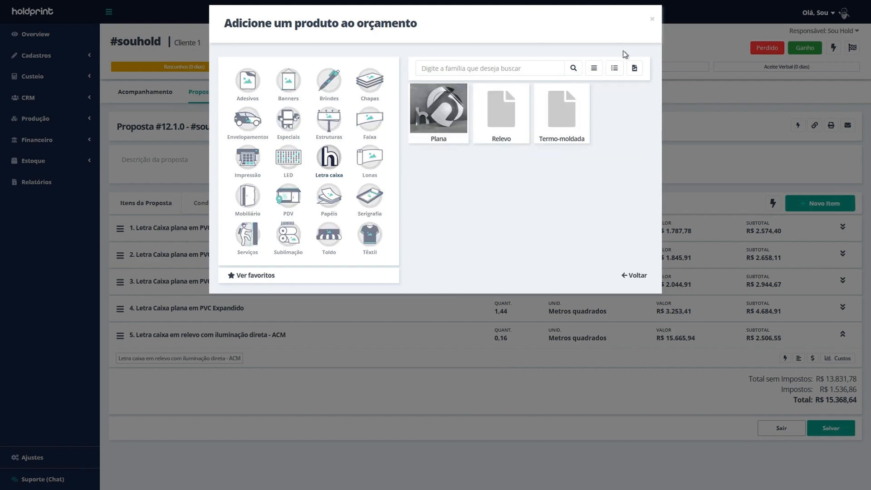
pyautogui.click(594, 68)
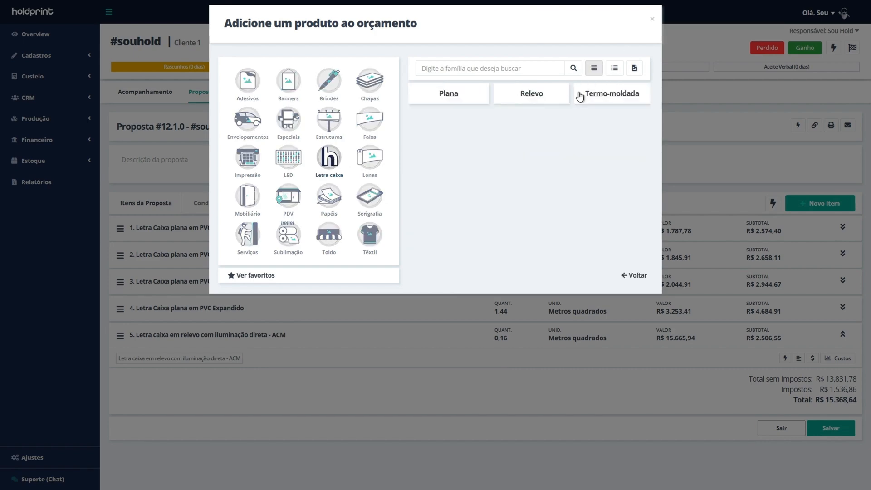
pyautogui.click(532, 96)
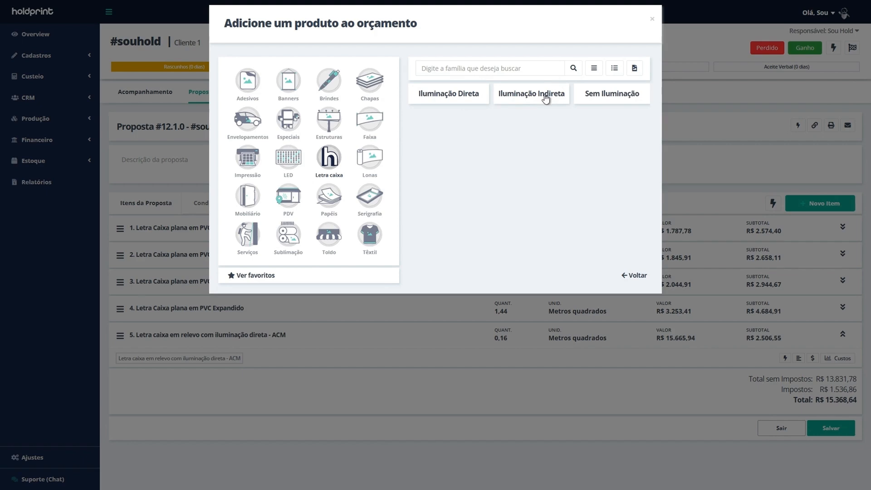
pyautogui.click(546, 98)
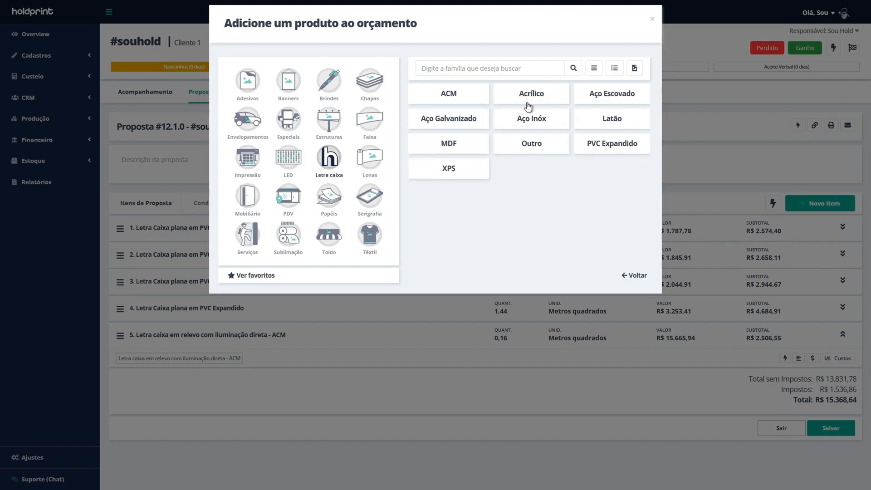
pyautogui.click(619, 93)
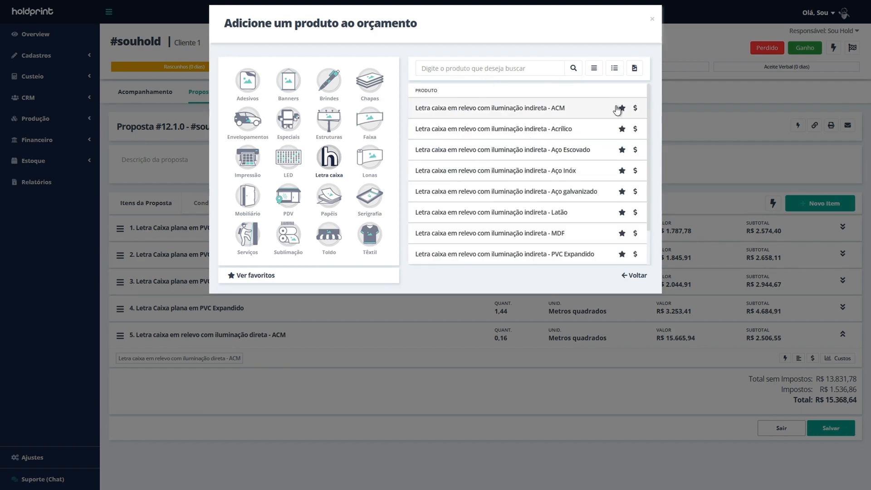
pyautogui.click(566, 151)
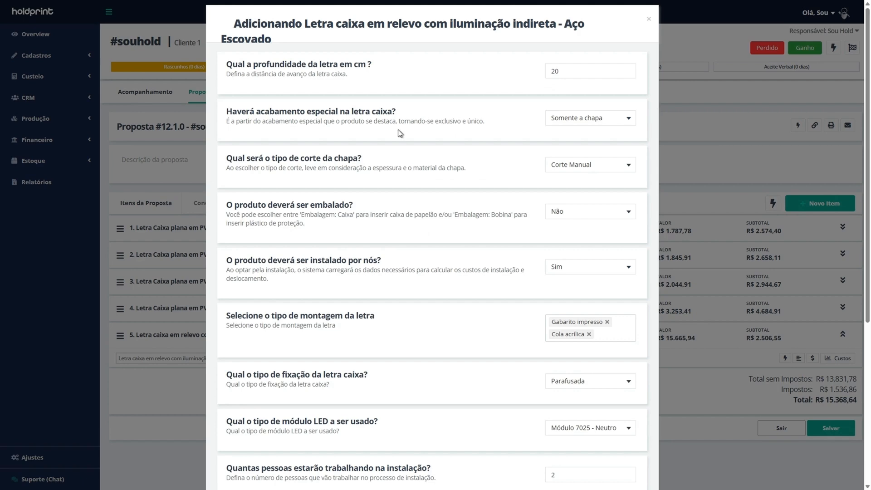
# Step: Review the letter depth question and set the channel letter's special finish to Adesivo impresso
pyautogui.scroll(-3, 400, 160)
pyautogui.scroll(3, 455, 173)
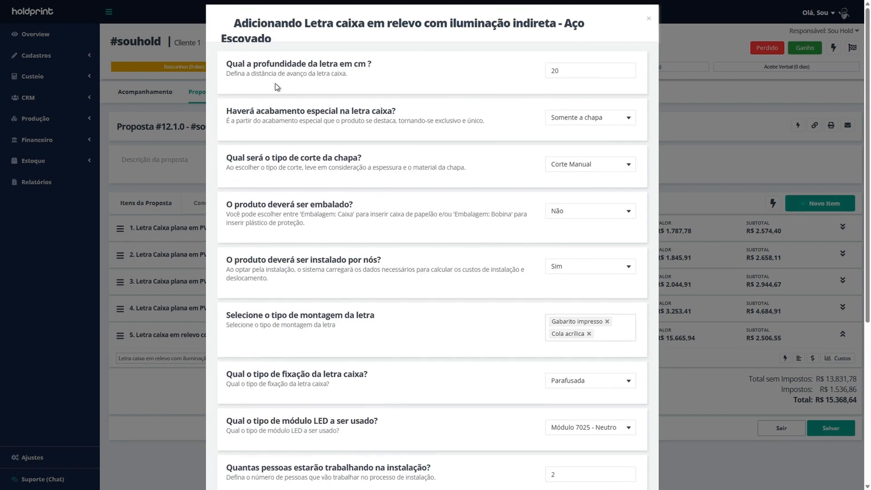
pyautogui.moveTo(326, 71); pyautogui.dragTo(359, 64)
pyautogui.doubleClick(554, 71)
pyautogui.moveTo(232, 111); pyautogui.dragTo(387, 111)
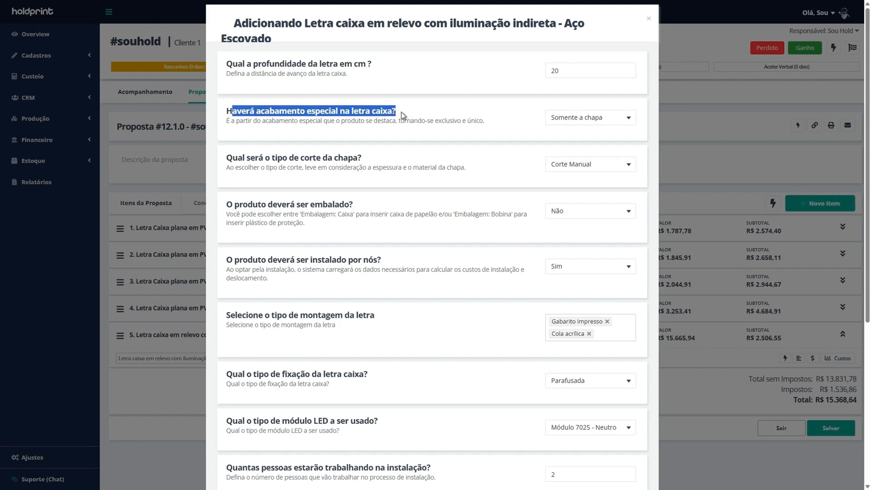
pyautogui.click(571, 119)
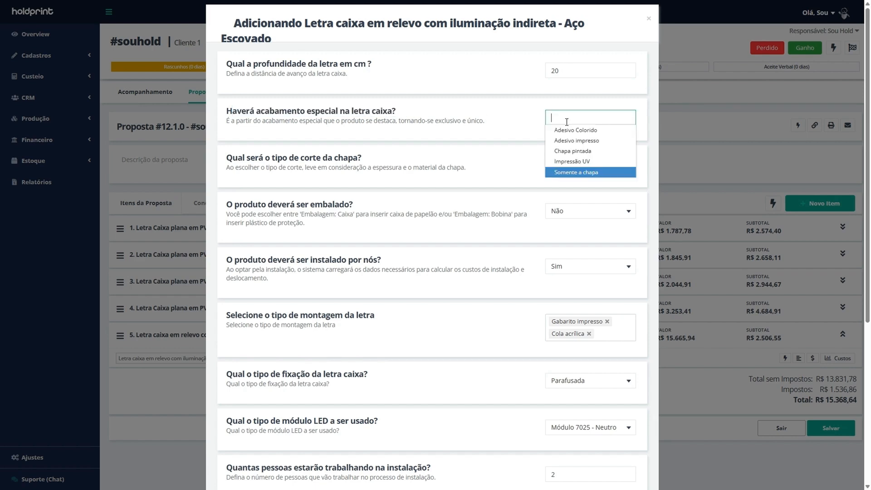
pyautogui.click(595, 141)
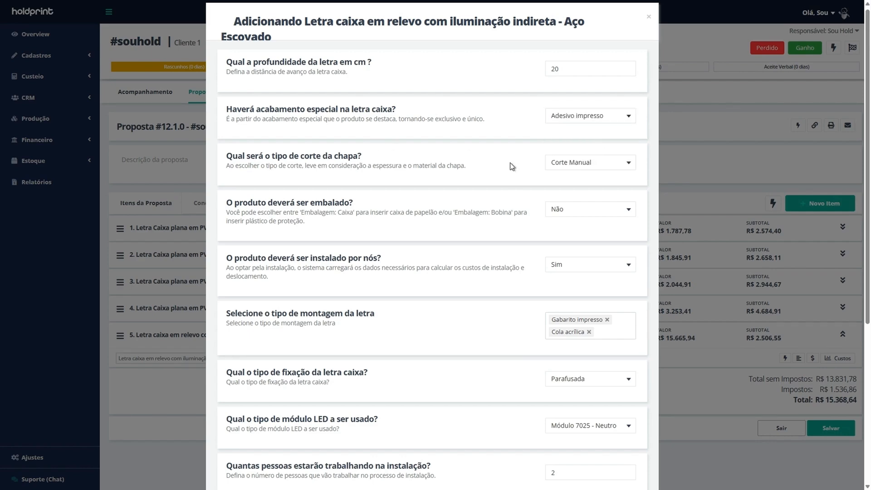
# Step: Check the remaining item questions down to the type of application
pyautogui.scroll(-7, 510, 162)
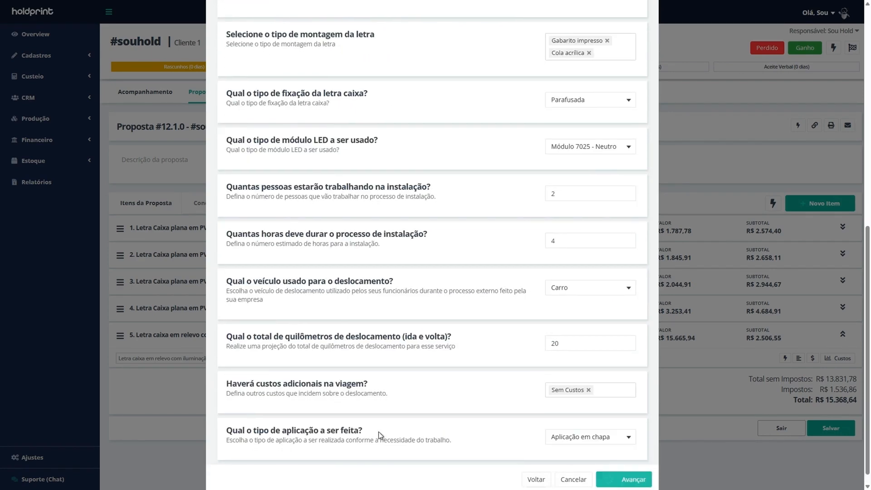
pyautogui.moveTo(233, 430)
pyautogui.mouseDown()
pyautogui.moveTo(338, 439)
pyautogui.moveTo(364, 431)
pyautogui.moveTo(227, 431)
pyautogui.mouseUp()
pyautogui.scroll(-1, 615, 434)
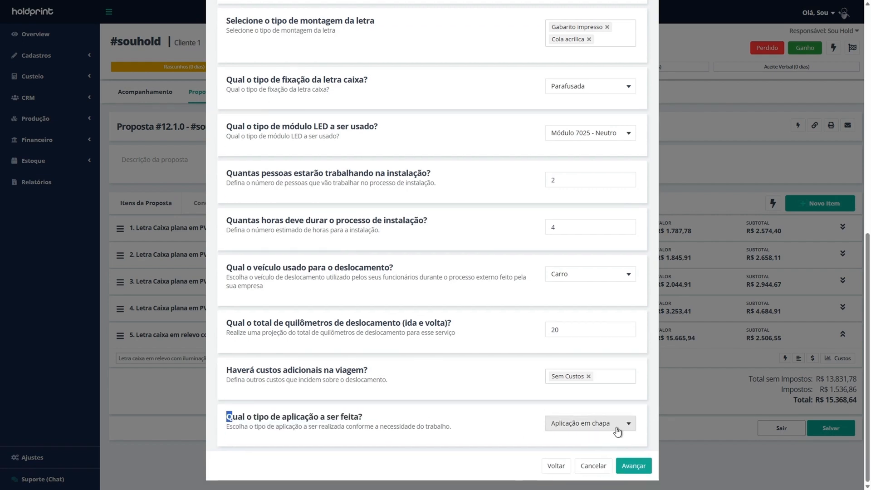
pyautogui.click(620, 424)
pyautogui.click(621, 469)
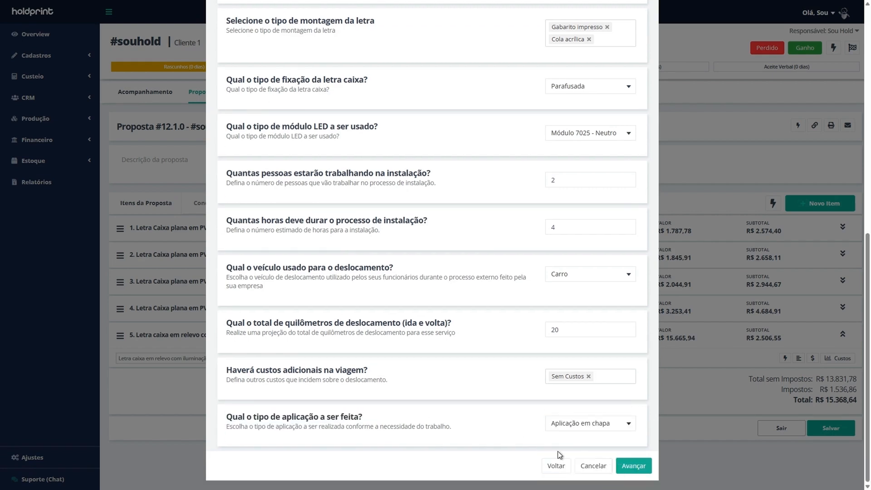
# Step: Examine the conditional options for inverting the adhesive print and for the printed adhesive's finishes
pyautogui.scroll(10, 584, 414)
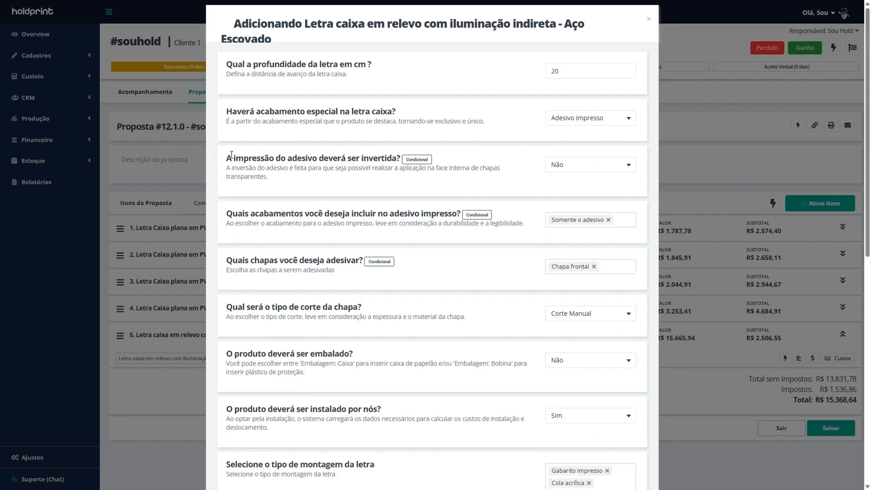
pyautogui.moveTo(227, 158); pyautogui.dragTo(397, 153)
pyautogui.click(576, 168)
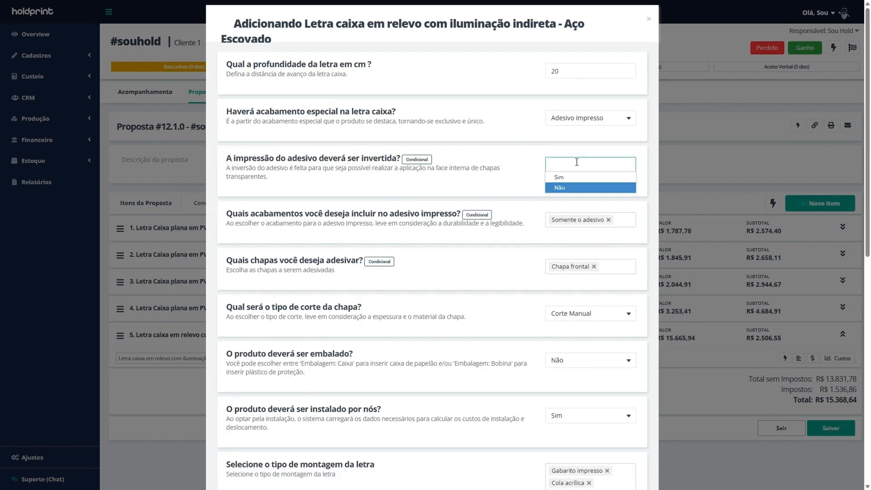
pyautogui.click(576, 164)
pyautogui.moveTo(233, 213); pyautogui.dragTo(435, 216)
pyautogui.click(627, 223)
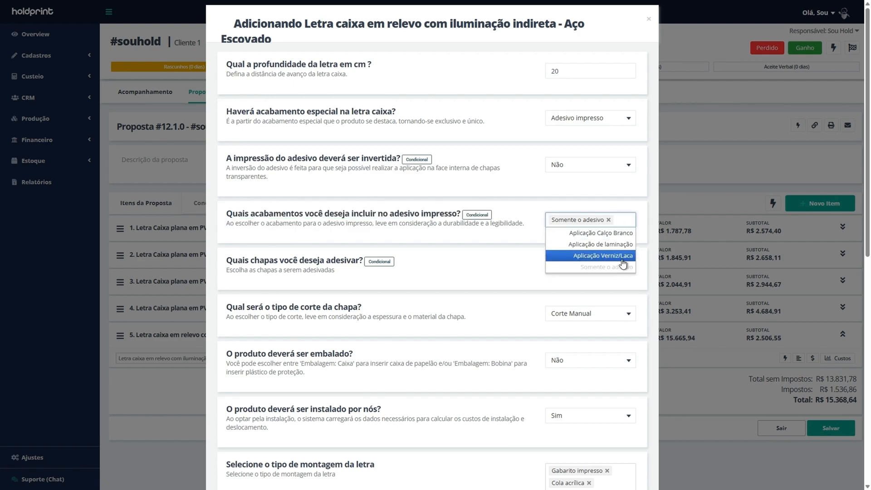
pyautogui.click(490, 255)
# Step: Try adding Chapa lateral to the sheets that receive the adhesive and remove it again
pyautogui.moveTo(240, 268); pyautogui.dragTo(318, 261)
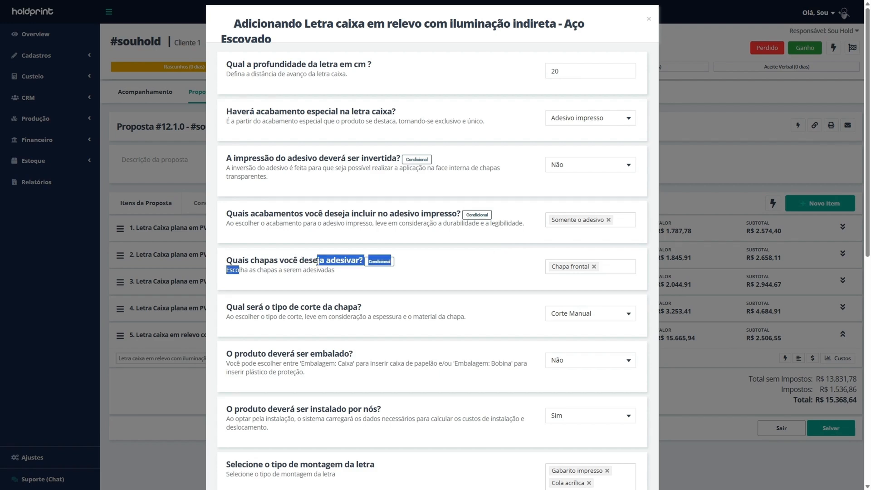
pyautogui.click(482, 277)
pyautogui.click(617, 267)
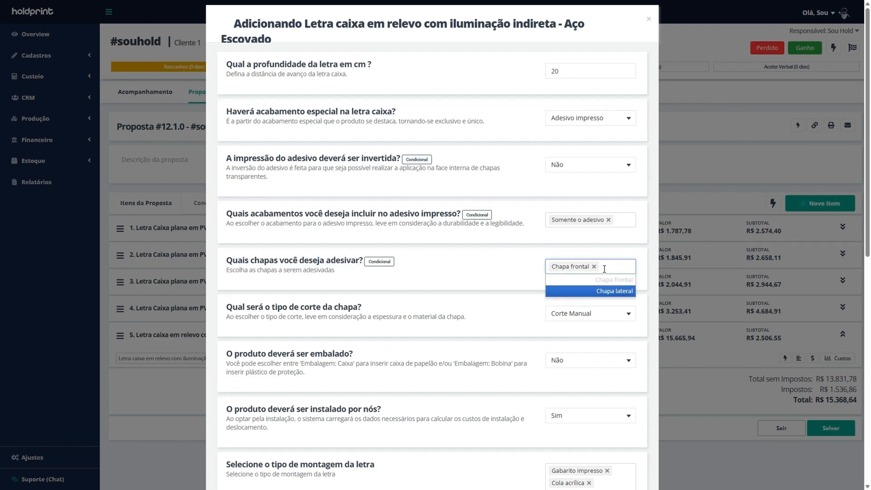
pyautogui.click(615, 290)
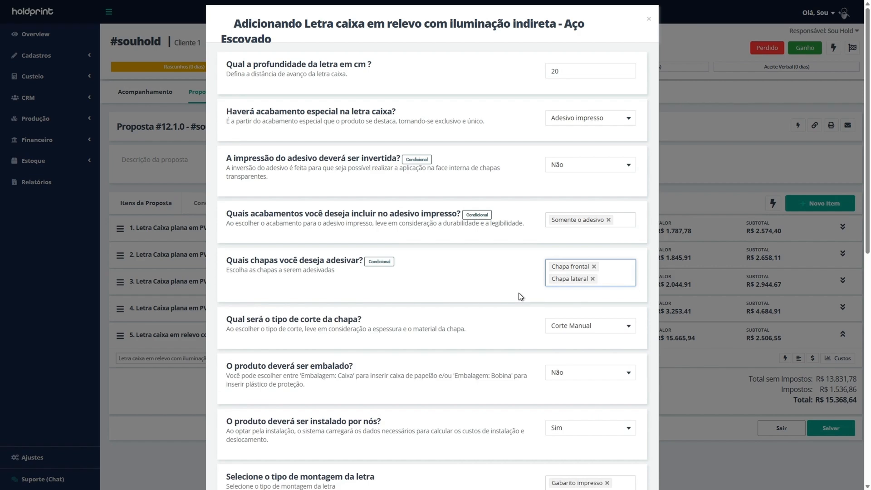
pyautogui.click(592, 279)
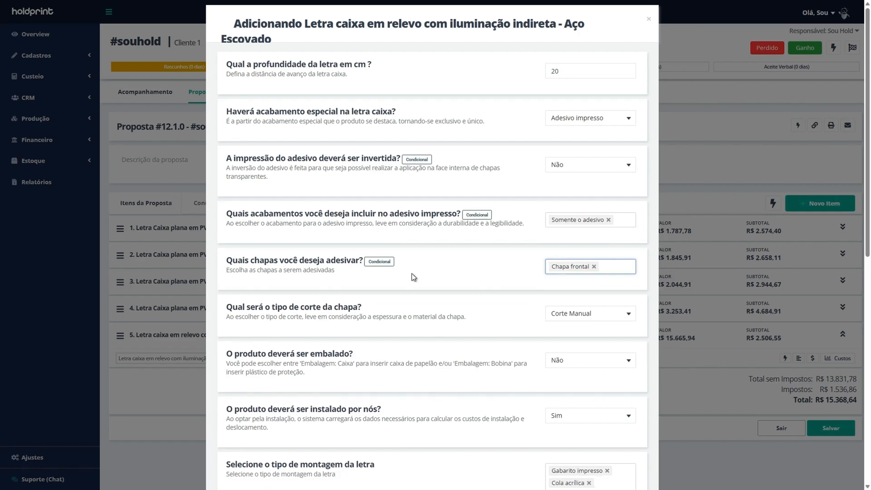
# Step: Set the sheet cutting type to Personalizado
pyautogui.moveTo(237, 307); pyautogui.dragTo(377, 308)
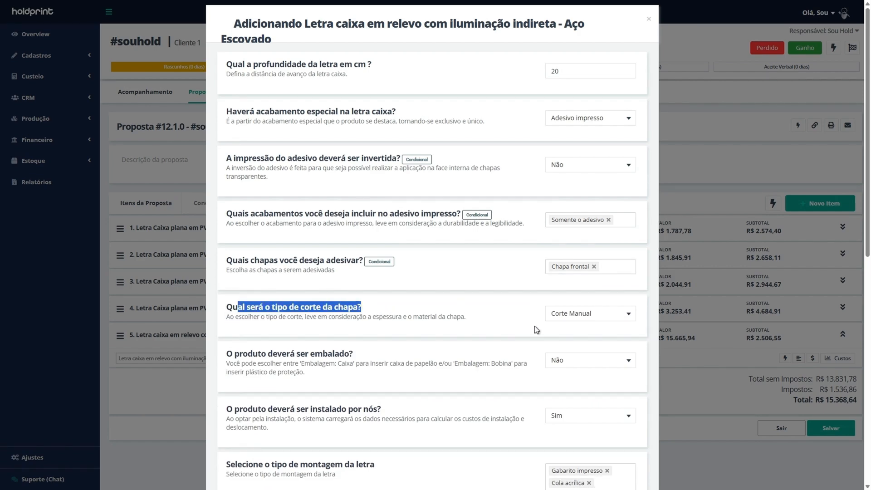
pyautogui.click(585, 313)
pyautogui.scroll(-3, 550, 283)
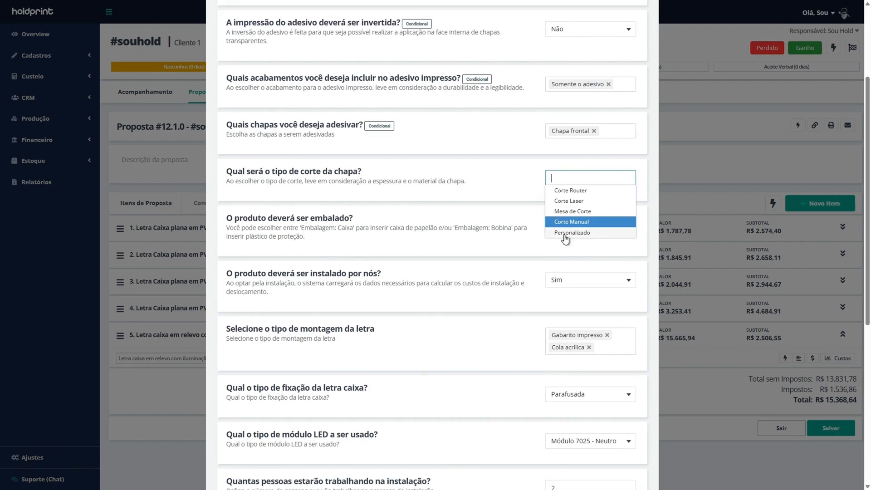
pyautogui.click(570, 232)
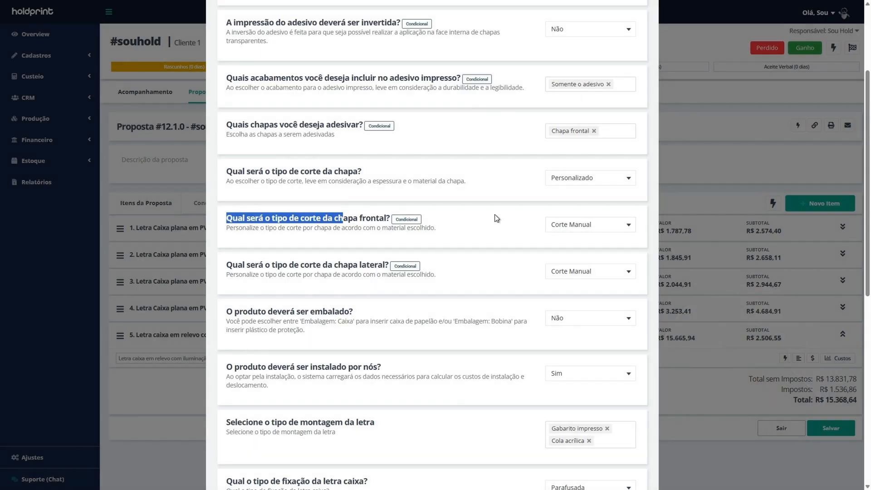
# Step: Review the front sheet's cutting options and set the side sheet's cutting type to Corte Router
pyautogui.click(494, 214)
pyautogui.click(585, 225)
pyautogui.click(586, 225)
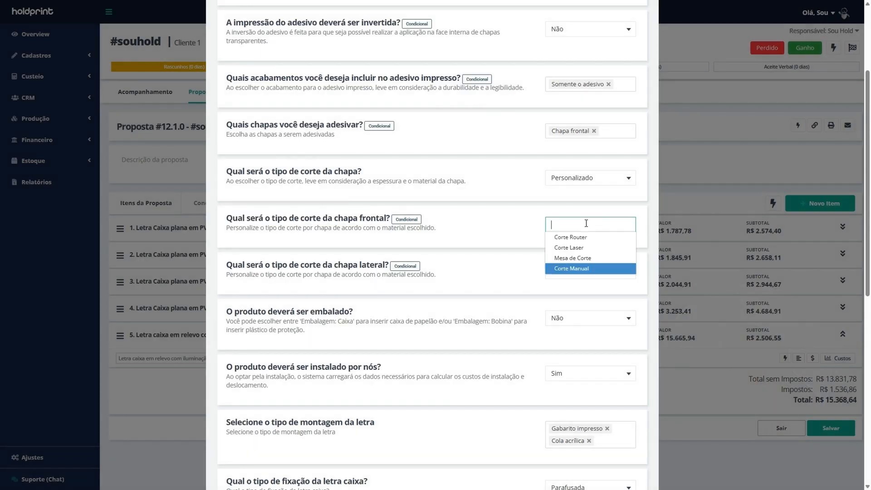
pyautogui.click(464, 209)
pyautogui.click(610, 278)
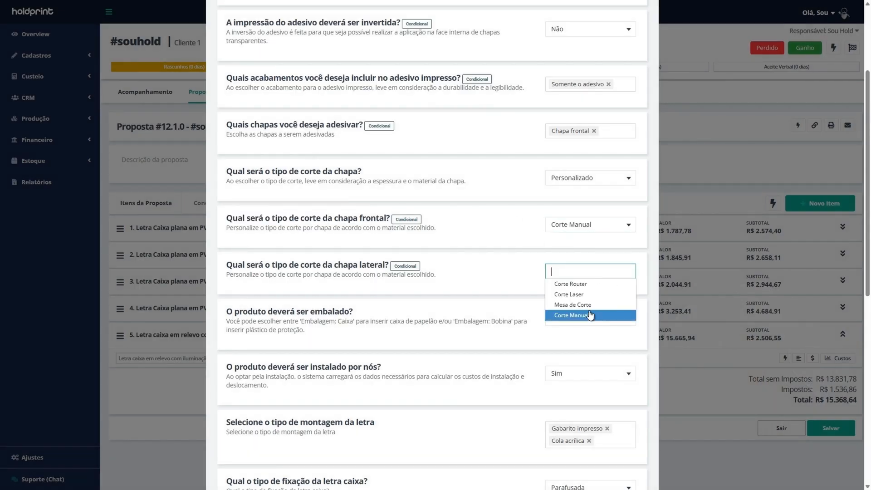
pyautogui.click(589, 284)
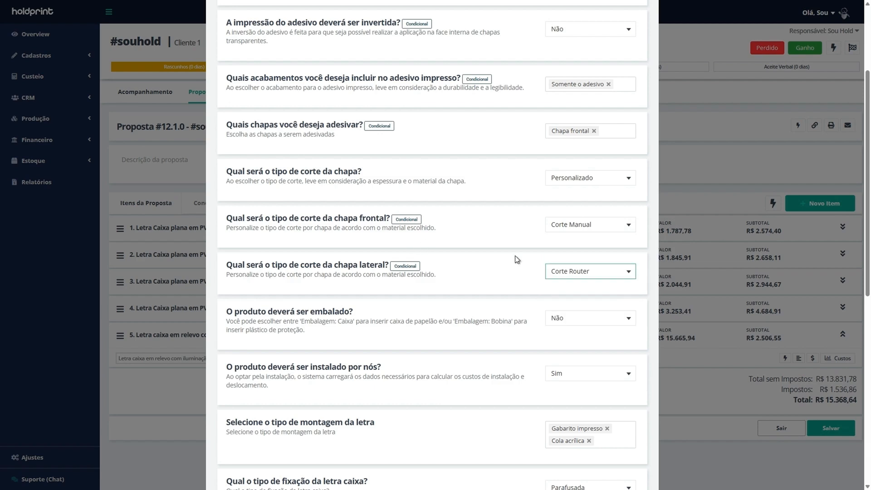
pyautogui.click(513, 257)
# Step: Review the questions on packaging, installation and the letter's mounting type
pyautogui.scroll(-3, 442, 323)
pyautogui.moveTo(277, 176); pyautogui.dragTo(451, 182)
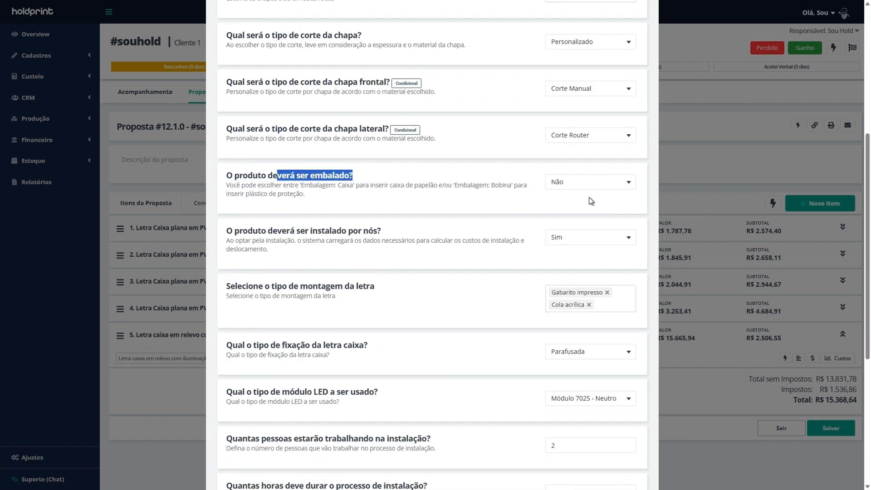
pyautogui.moveTo(262, 232); pyautogui.dragTo(381, 234)
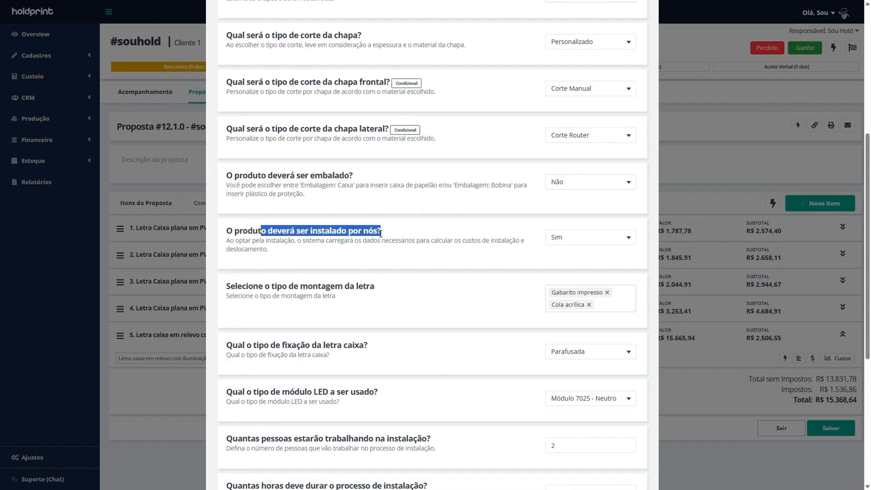
pyautogui.scroll(-2, 454, 196)
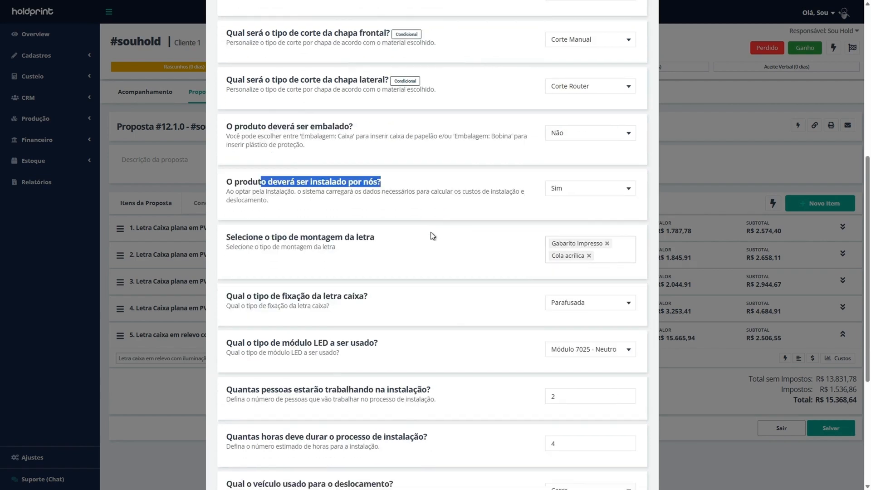
pyautogui.click(346, 210)
pyautogui.moveTo(235, 196); pyautogui.dragTo(370, 197)
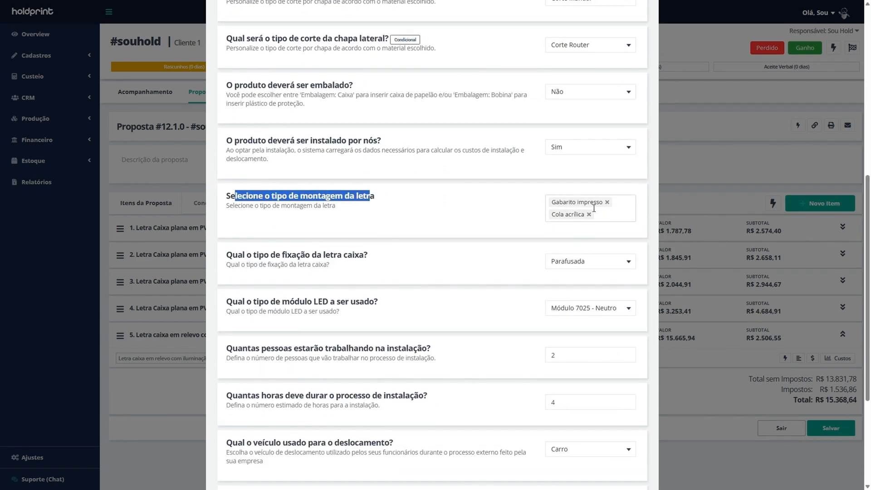
# Step: Review the available options for the letter's mounting type and fixing type
pyautogui.click(607, 215)
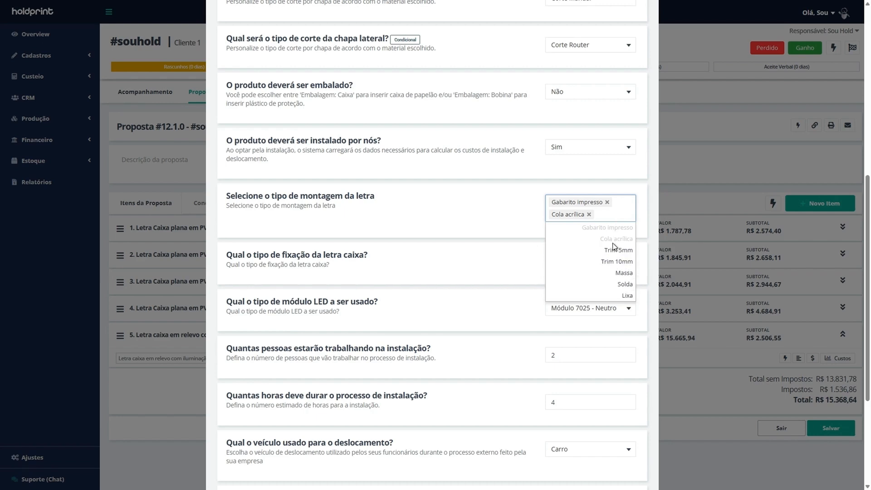
pyautogui.click(474, 226)
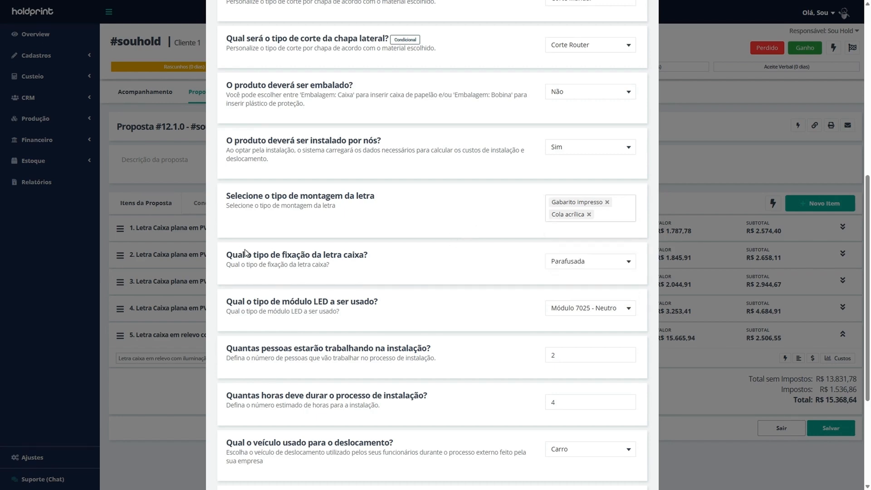
pyautogui.moveTo(288, 257); pyautogui.dragTo(227, 257)
pyautogui.click(625, 261)
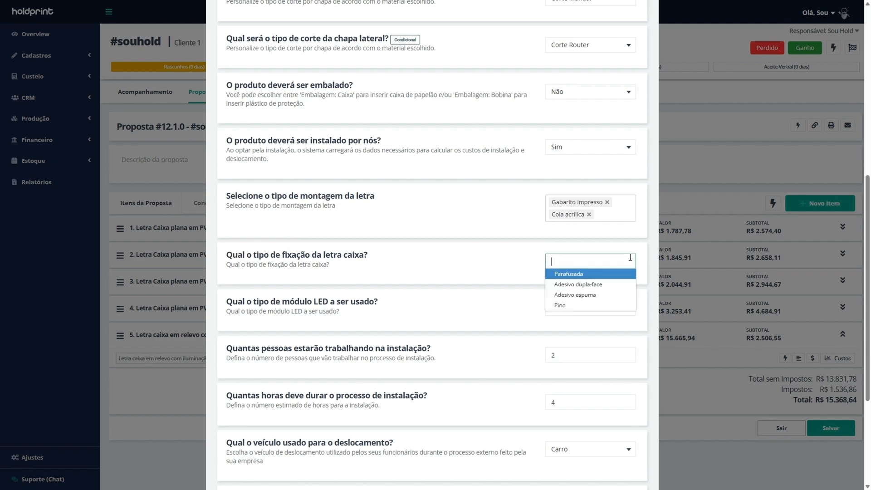
# Step: Set the LED module type to Módulo 7025 - Quente
pyautogui.scroll(-2, 406, 227)
pyautogui.click(630, 220)
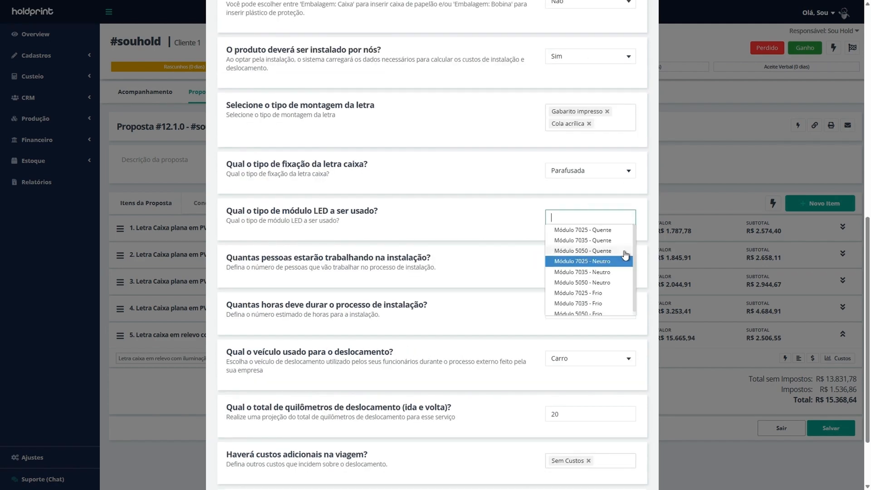
pyautogui.click(606, 230)
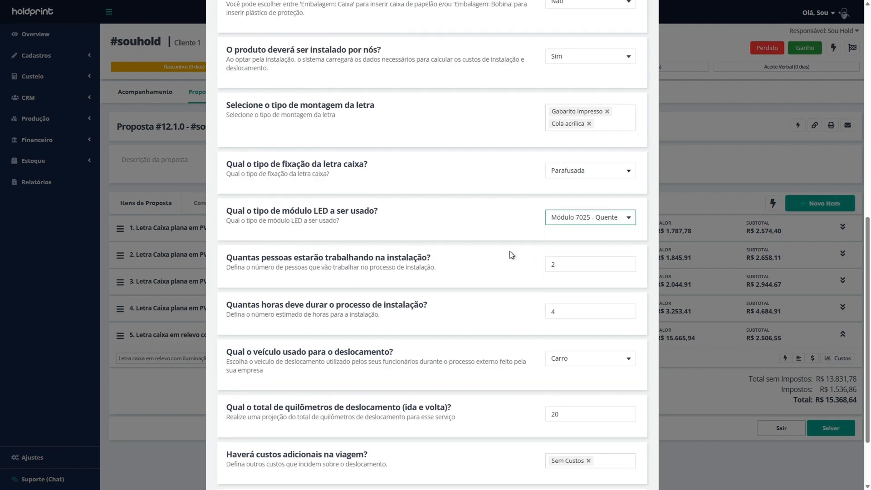
# Step: Set the installation to 3 people working for 2 hours
pyautogui.moveTo(265, 256); pyautogui.dragTo(492, 262)
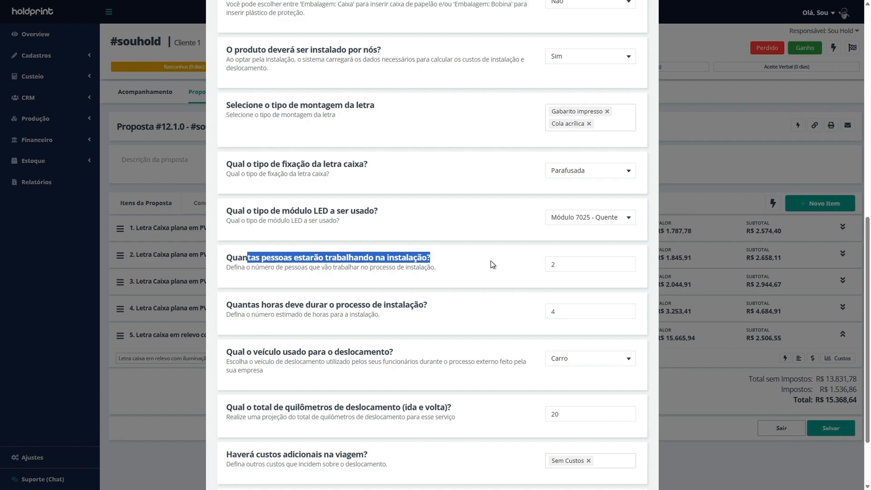
pyautogui.scroll(-2, 505, 291)
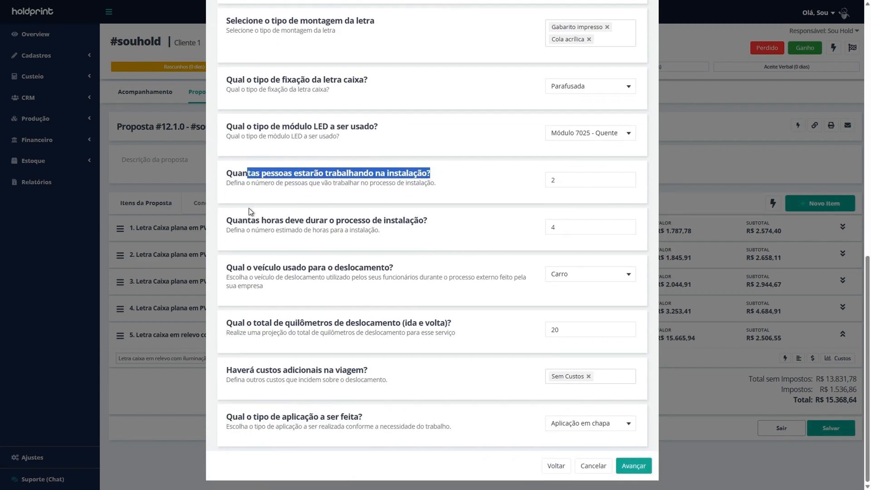
pyautogui.doubleClick(577, 181)
pyautogui.write('3')
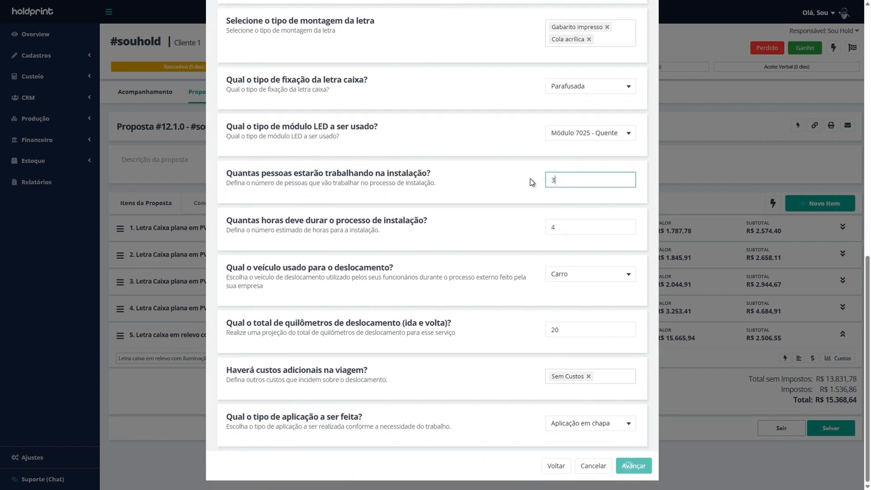
pyautogui.click(345, 242)
pyautogui.moveTo(233, 223); pyautogui.dragTo(407, 209)
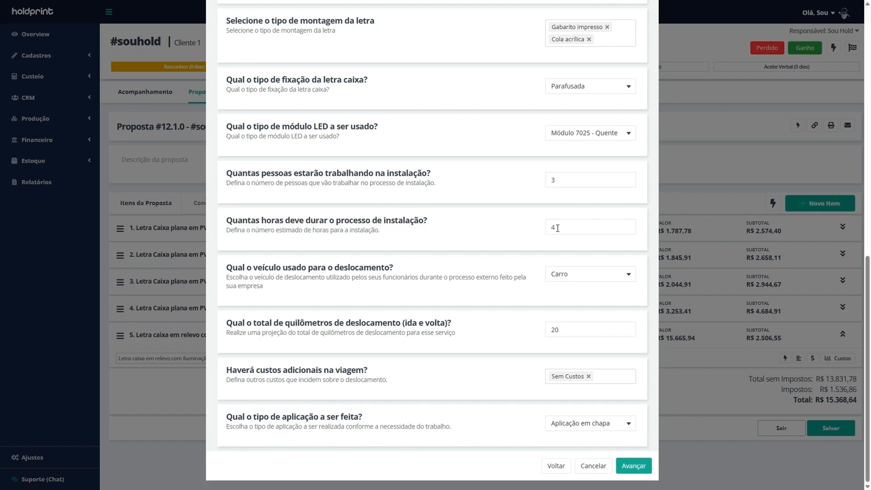
pyautogui.moveTo(558, 228); pyautogui.dragTo(517, 229)
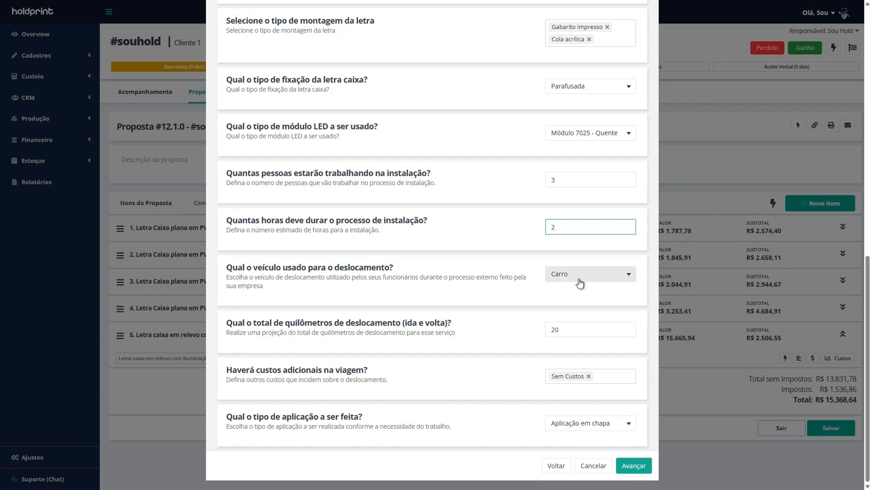
# Step: Review the travel distance, additional cost and application type questions, and advance to the item's measurements
pyautogui.moveTo(243, 333); pyautogui.dragTo(395, 325)
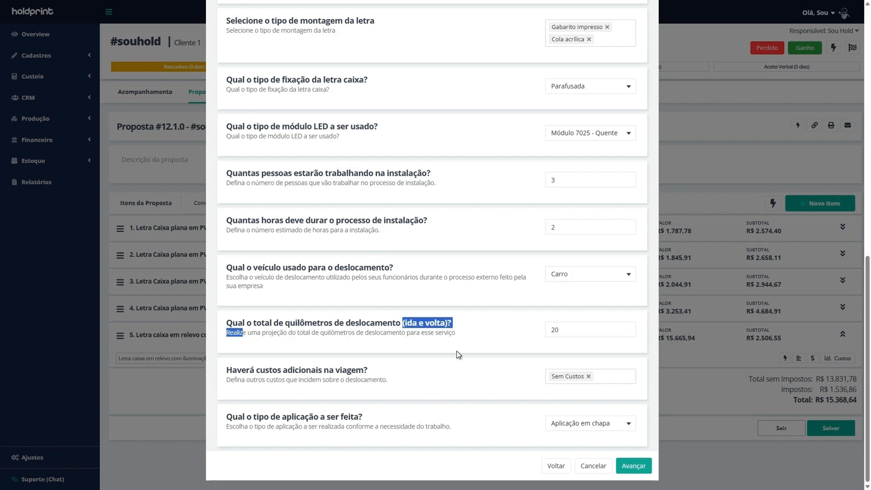
pyautogui.doubleClick(254, 369)
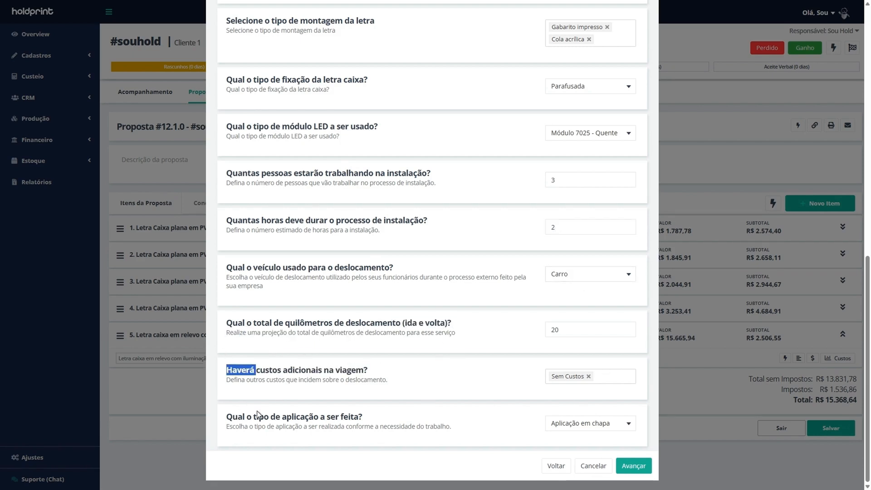
pyautogui.moveTo(269, 416); pyautogui.dragTo(427, 397)
pyautogui.click(423, 400)
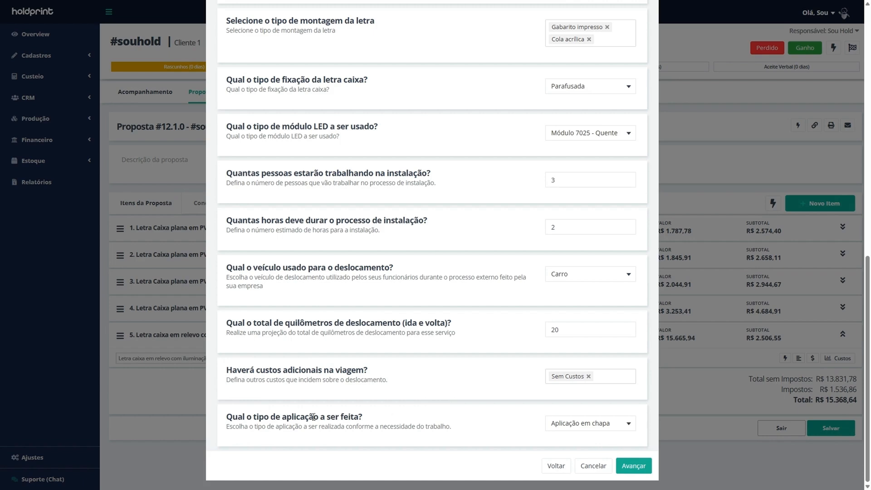
pyautogui.click(630, 470)
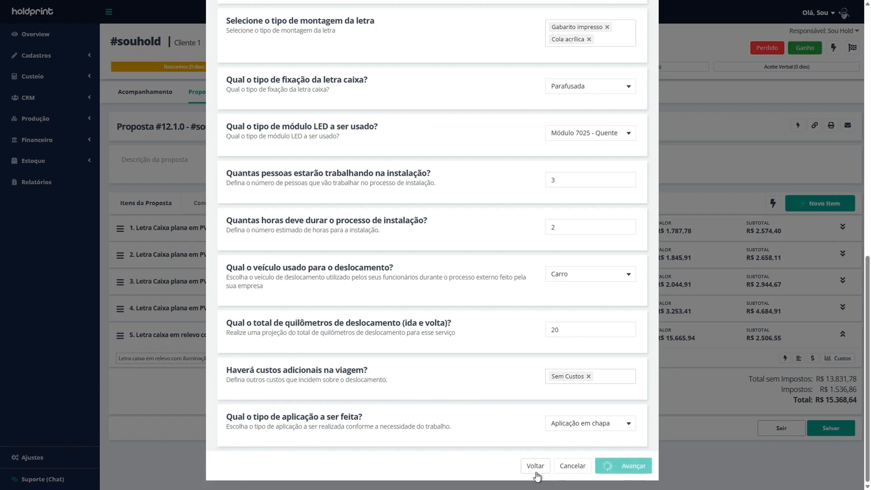
# Step: Add measurement rows for the letters H, O, L and D, each 20 × 20 cm with one copy and its letter as description
pyautogui.moveTo(232, 106); pyautogui.dragTo(277, 109)
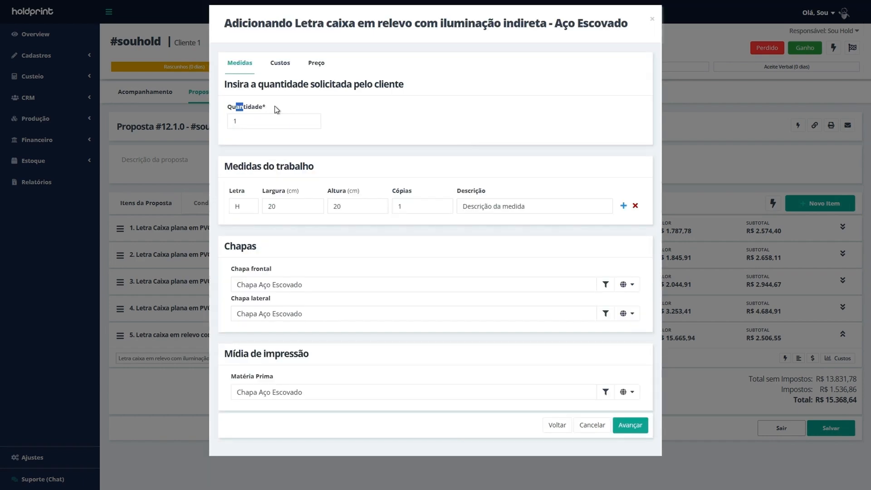
pyautogui.click(624, 206)
pyautogui.click(624, 225)
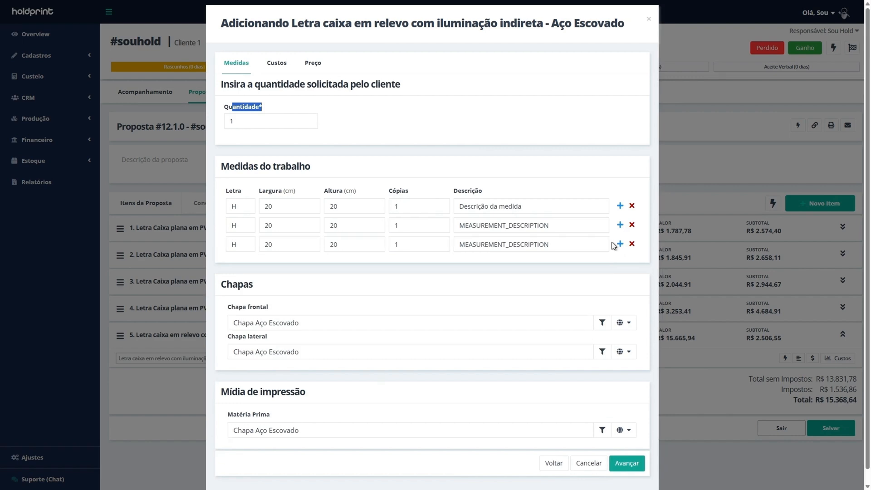
pyautogui.click(624, 244)
pyautogui.scroll(-1, 224, 267)
# Step: Examine the brushed-steel sheet variants included in the filters for the front and side sheets
pyautogui.moveTo(224, 267); pyautogui.dragTo(264, 297)
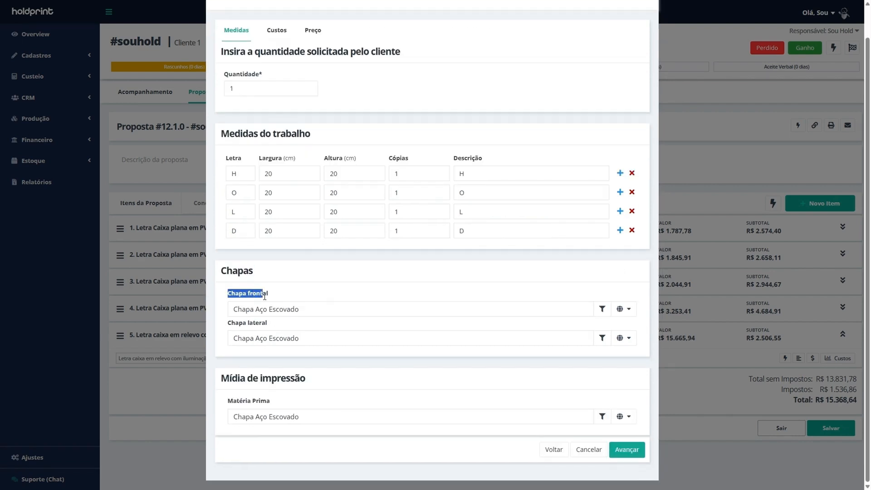
pyautogui.click(308, 288)
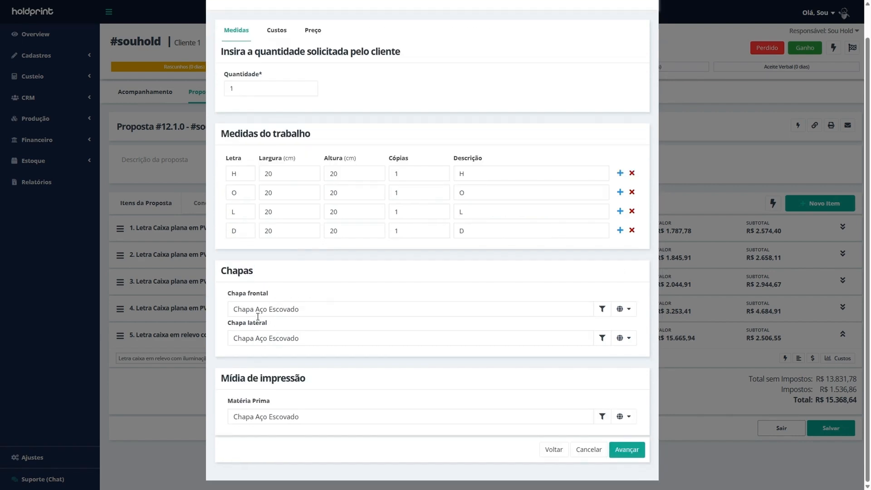
pyautogui.click(602, 309)
pyautogui.scroll(-5, 553, 193)
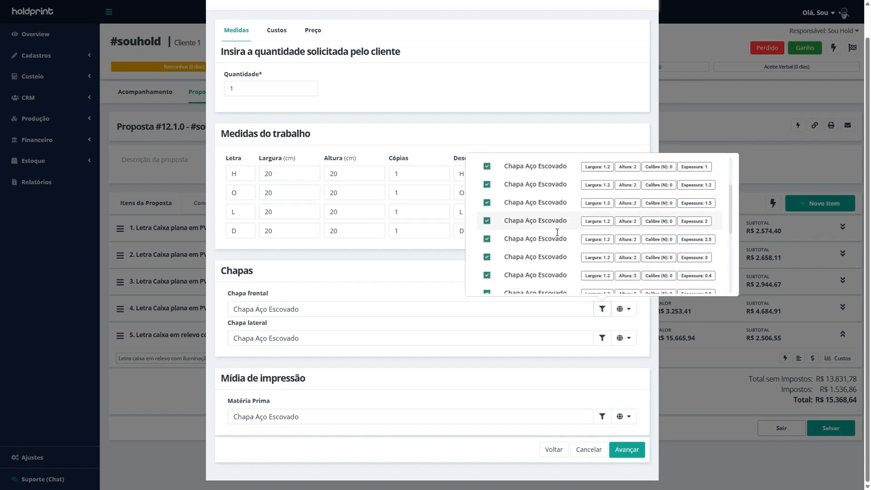
pyautogui.scroll(5, 494, 252)
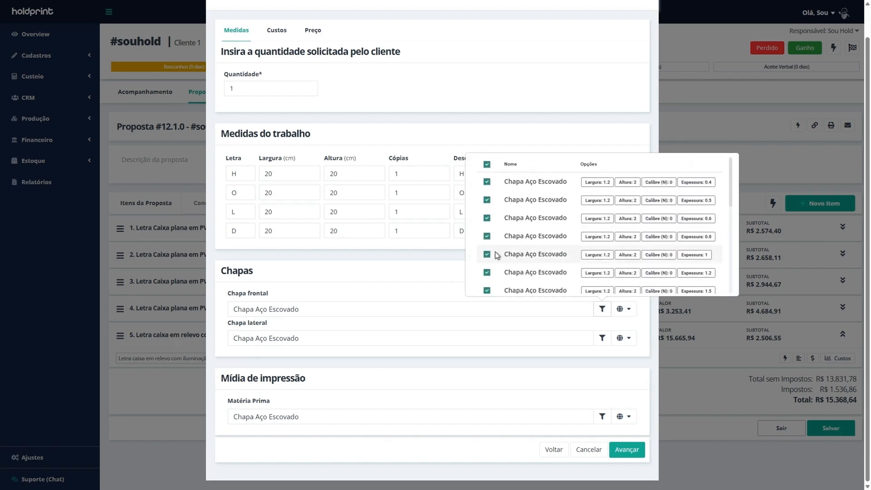
pyautogui.click(602, 345)
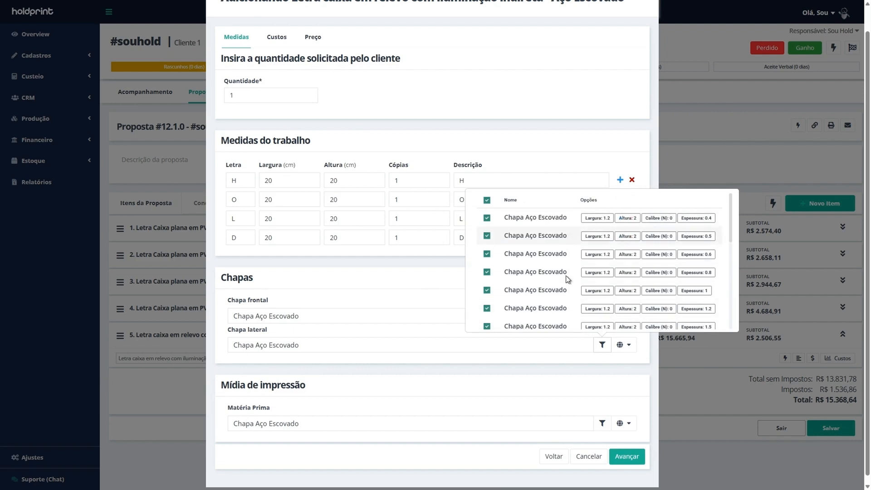
pyautogui.click(380, 300)
pyautogui.scroll(-2, 400, 334)
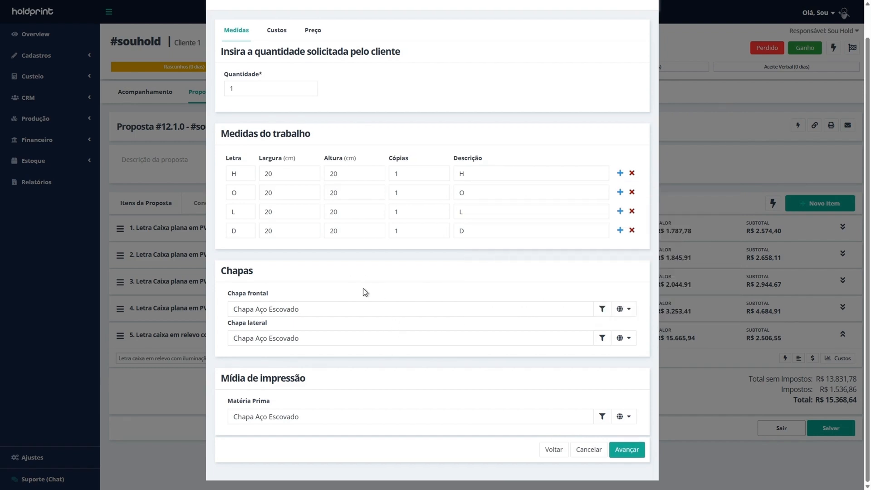
# Step: Set the printing media's raw material to Vinil Adesivo Branco, 1.52 m wide, 50 m long, GLOSS, and save the item
pyautogui.moveTo(229, 378); pyautogui.dragTo(297, 378)
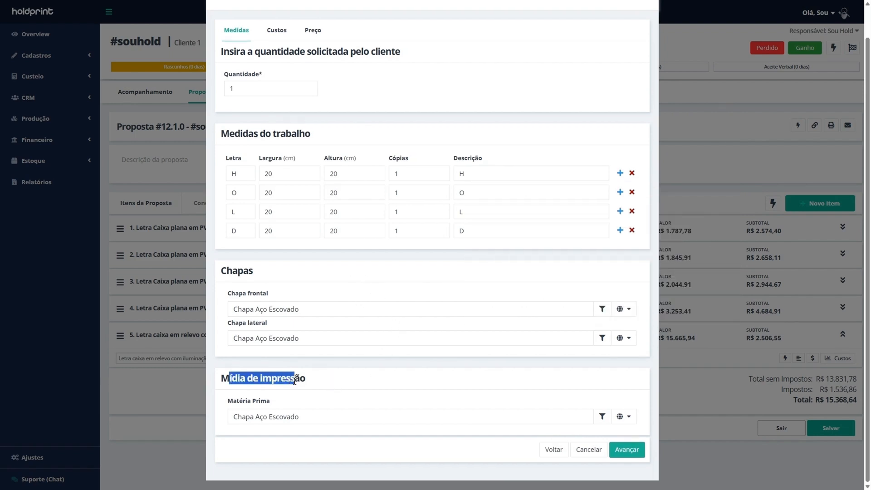
pyautogui.click(388, 374)
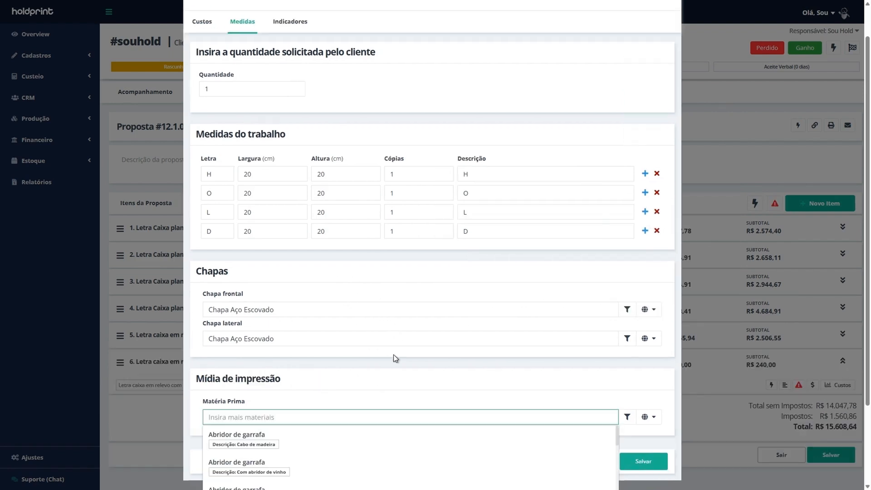
pyautogui.write('vinil')
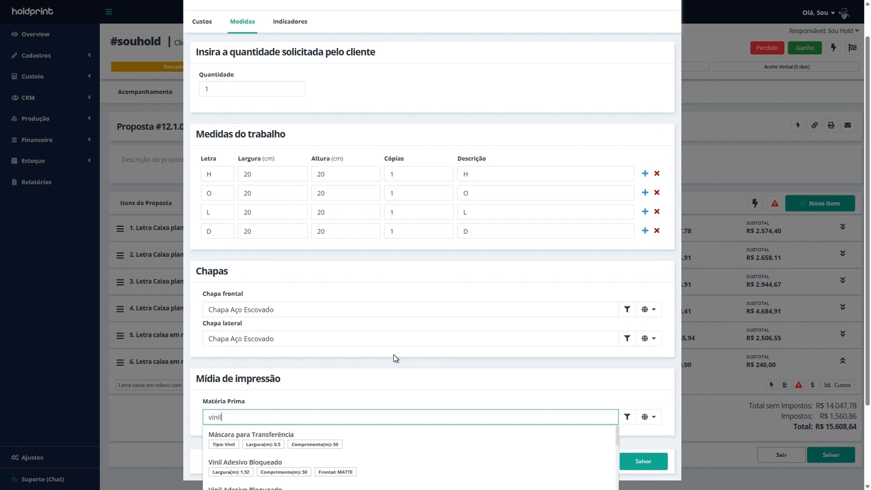
pyautogui.press('Return')
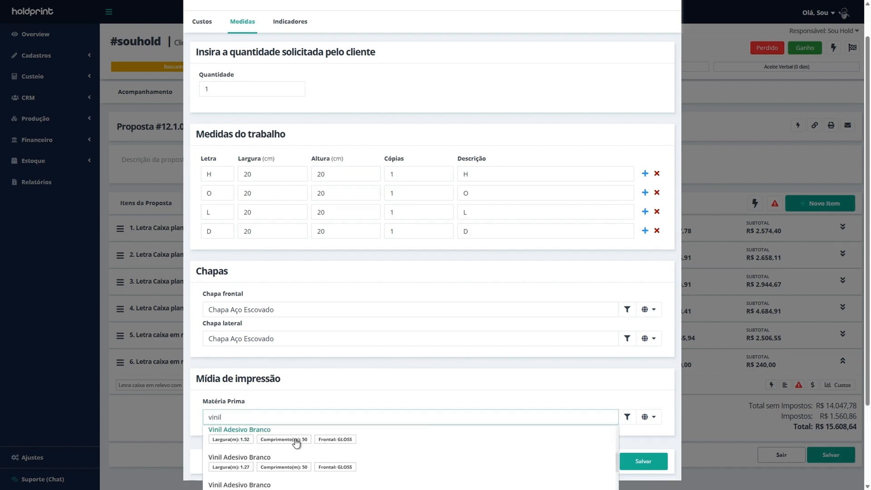
pyautogui.click(296, 441)
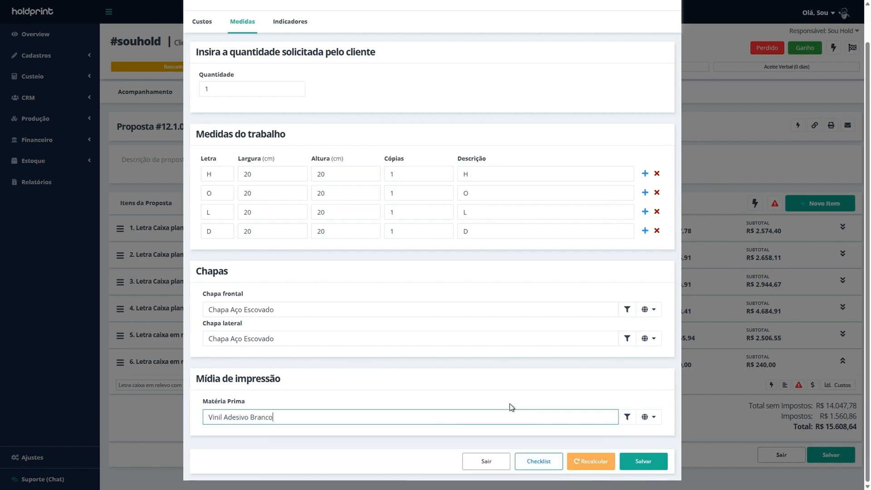
pyautogui.click(634, 461)
# Step: Open the new item's costs and inspect the solvent printing details for media layout and loss
pyautogui.click(835, 389)
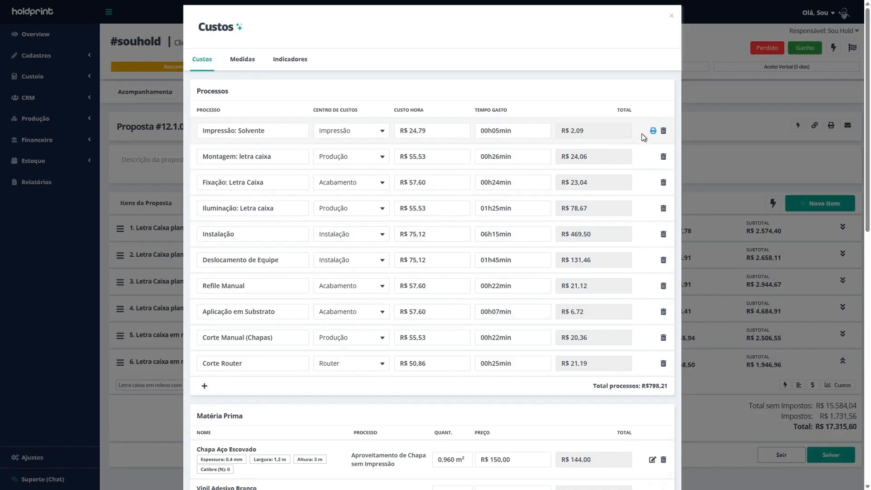
pyautogui.click(653, 131)
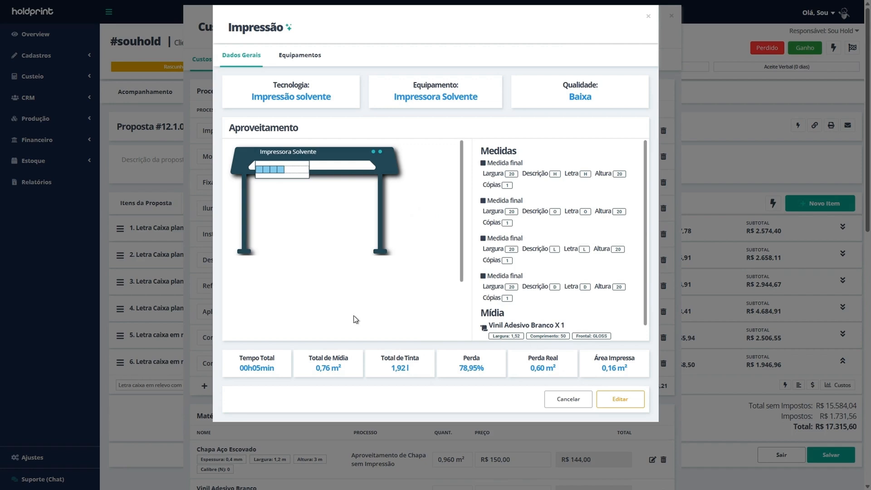
pyautogui.moveTo(289, 169)
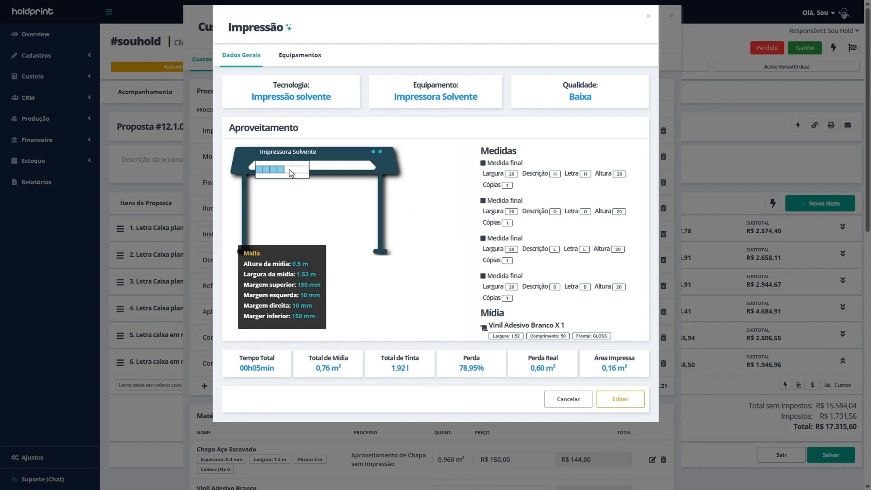
pyautogui.moveTo(450, 369); pyautogui.dragTo(491, 369)
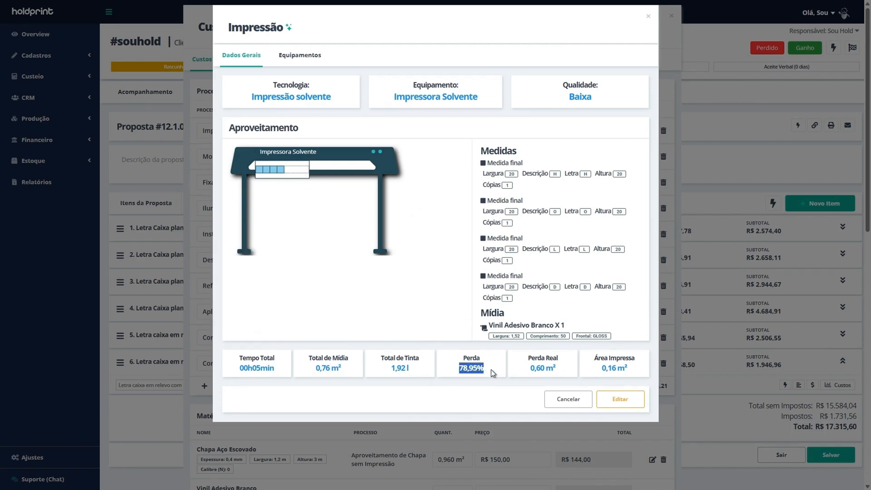
pyautogui.click(374, 284)
pyautogui.click(649, 17)
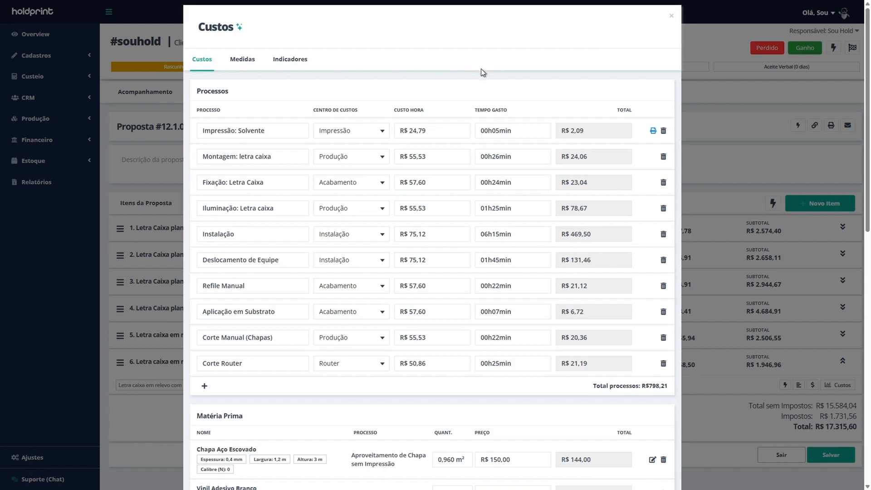
# Step: Review the item's calculated processes and time spent, from box-letter assembly through fixing, lighting and installation to router cutting
pyautogui.moveTo(210, 156); pyautogui.dragTo(282, 160)
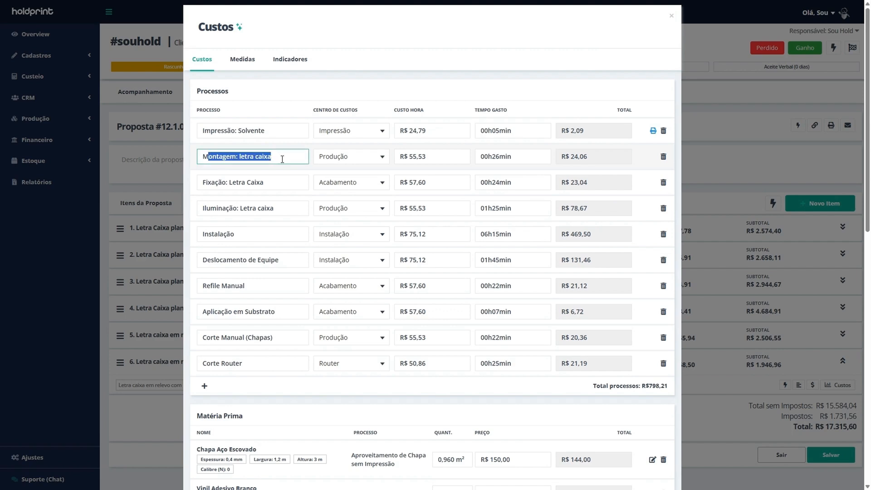
pyautogui.click(502, 156)
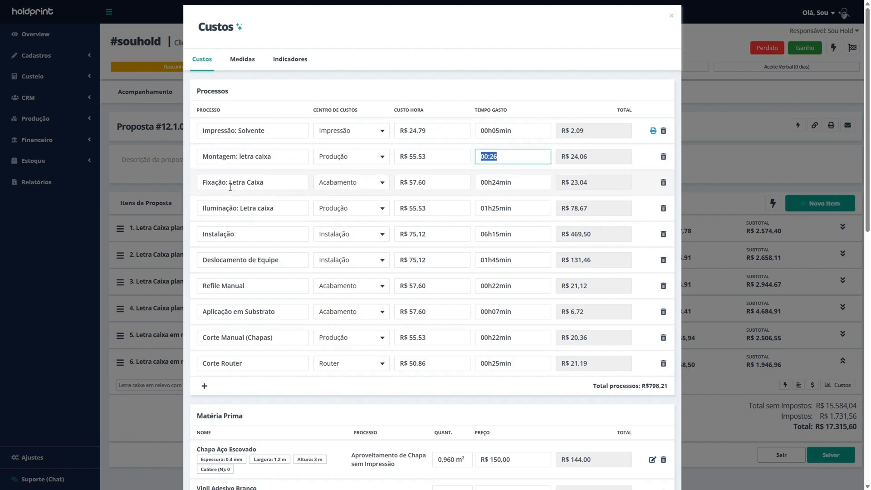
pyautogui.moveTo(227, 182); pyautogui.dragTo(268, 183)
pyautogui.moveTo(227, 208); pyautogui.dragTo(276, 209)
pyautogui.moveTo(212, 231); pyautogui.dragTo(271, 260)
pyautogui.moveTo(211, 287); pyautogui.dragTo(246, 290)
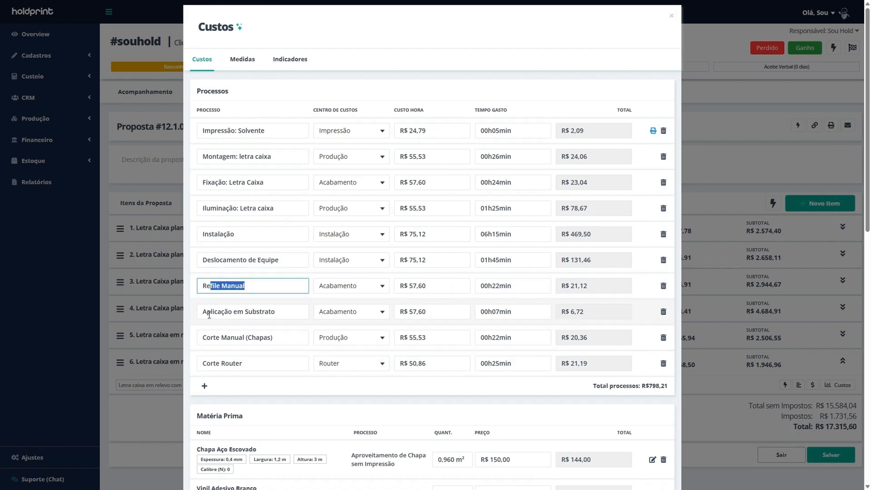
pyautogui.moveTo(207, 311); pyautogui.dragTo(264, 312)
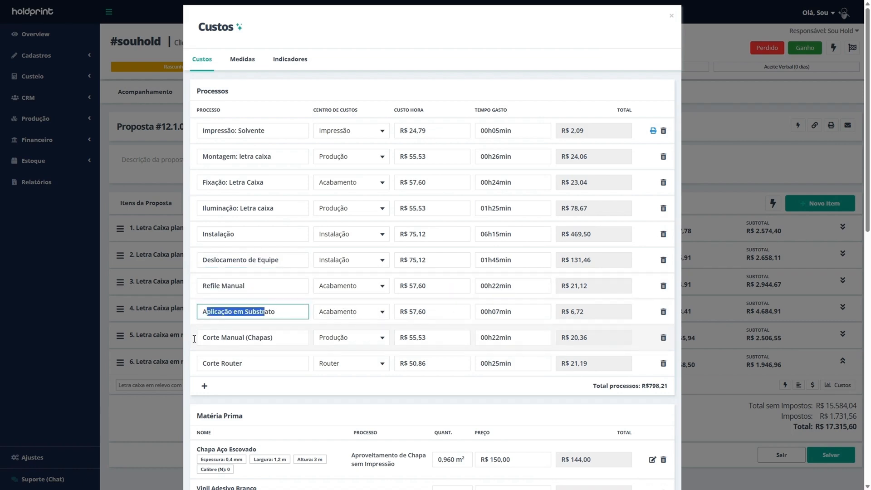
pyautogui.moveTo(207, 338); pyautogui.dragTo(268, 338)
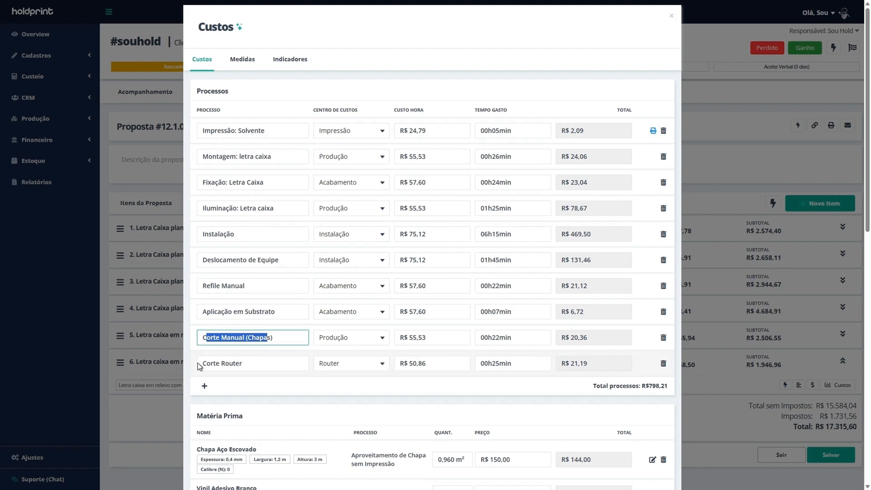
pyautogui.moveTo(197, 363); pyautogui.dragTo(288, 364)
# Step: Examine the raw-material costs for the brushed-steel sheet, white adhesive vinyl and solvent printer inks, including the process linked to the vinyl
pyautogui.scroll(-3, 366, 287)
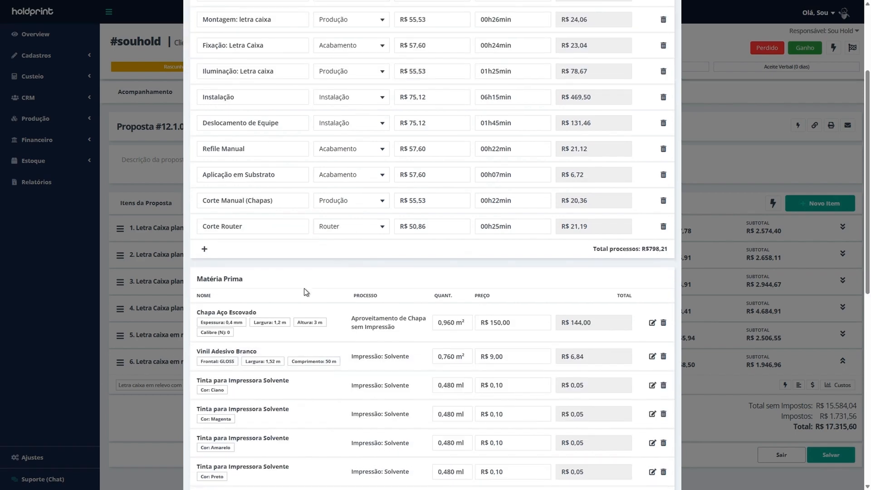
pyautogui.scroll(-4, 304, 292)
pyautogui.moveTo(200, 132); pyautogui.dragTo(242, 135)
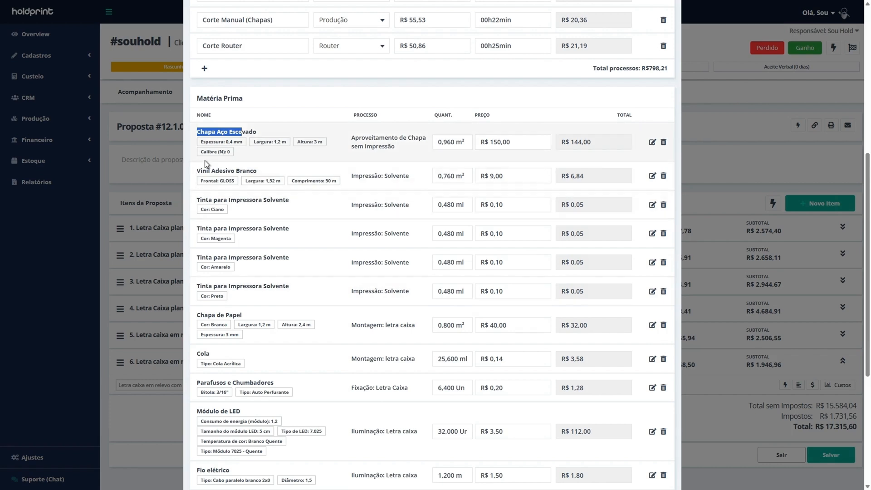
pyautogui.click(235, 110)
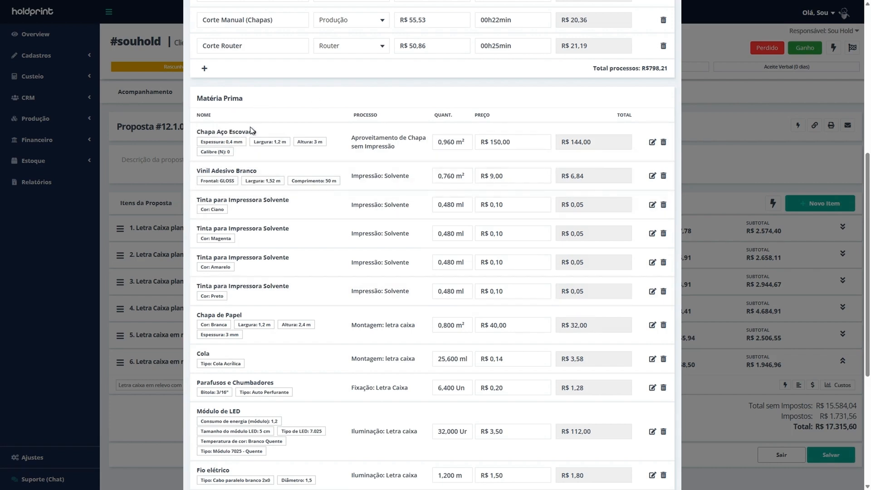
pyautogui.moveTo(202, 170); pyautogui.dragTo(258, 171)
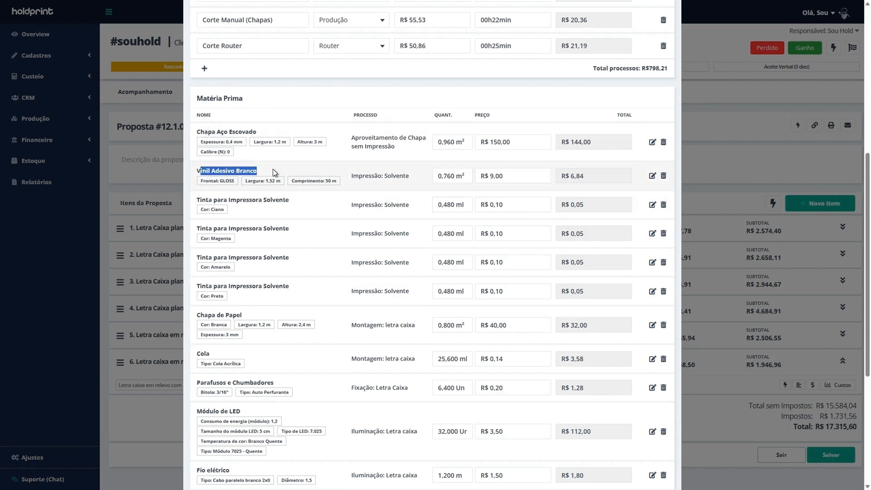
pyautogui.moveTo(352, 176); pyautogui.dragTo(409, 177)
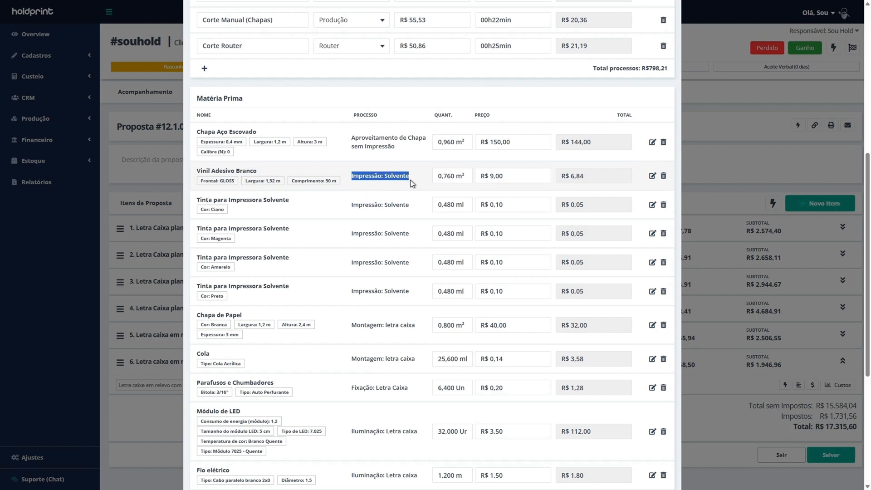
pyautogui.moveTo(197, 199); pyautogui.dragTo(290, 203)
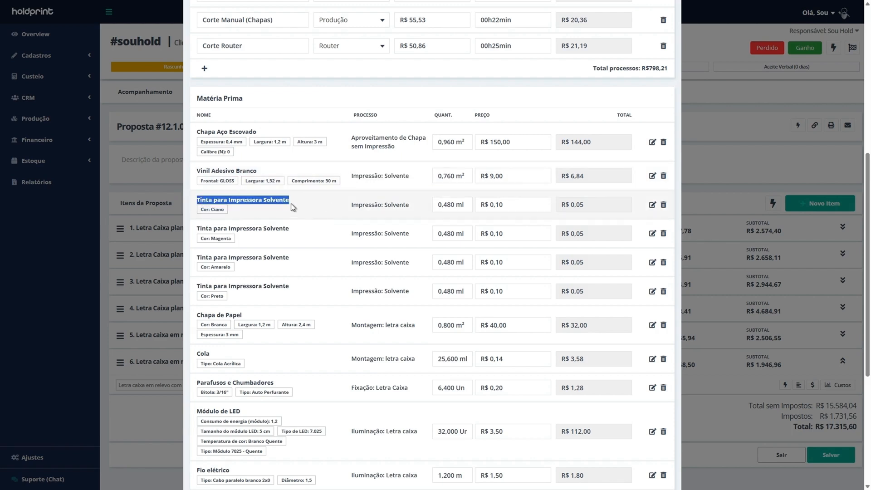
pyautogui.scroll(-3, 321, 206)
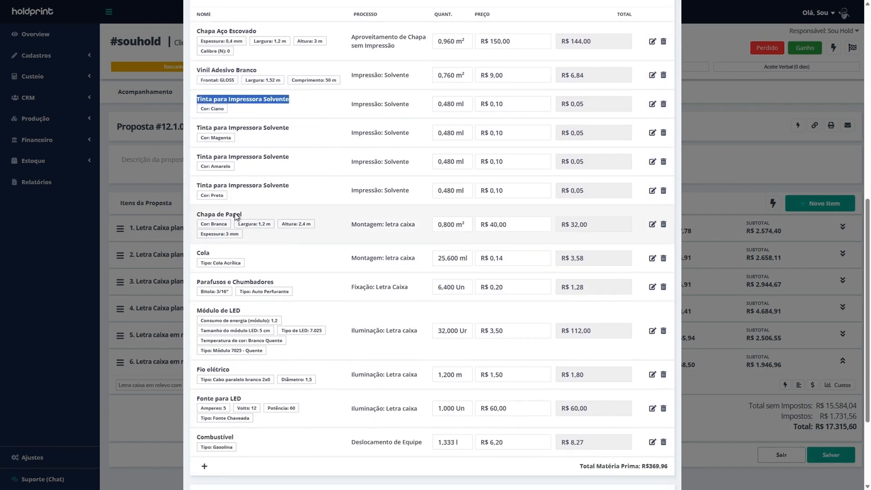
# Step: Examine the remaining raw materials, from the paper sheet and glue to the LED components and fuel, and the processes they belong to
pyautogui.moveTo(202, 200); pyautogui.dragTo(391, 198)
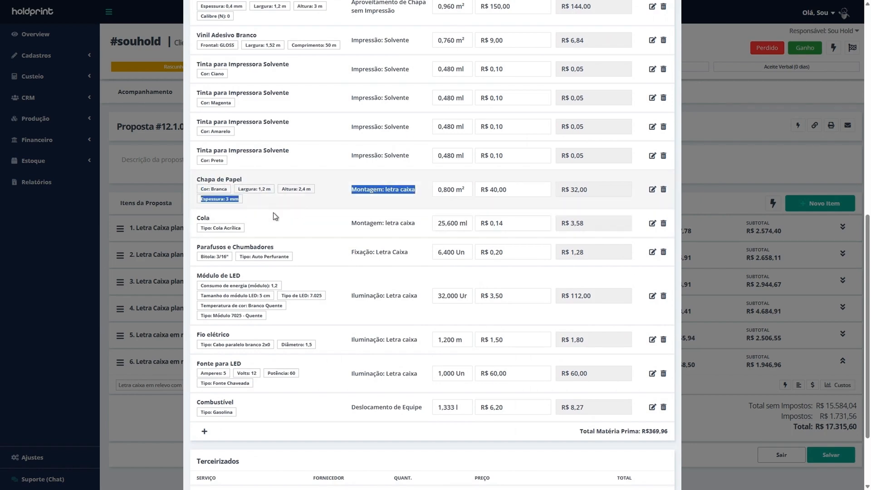
pyautogui.moveTo(201, 218); pyautogui.dragTo(248, 280)
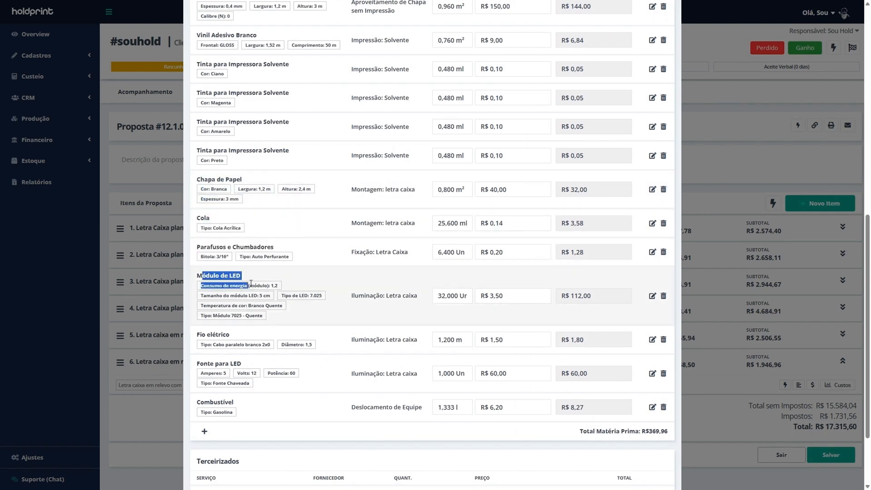
pyautogui.moveTo(201, 334); pyautogui.dragTo(241, 365)
pyautogui.moveTo(224, 402); pyautogui.dragTo(233, 403)
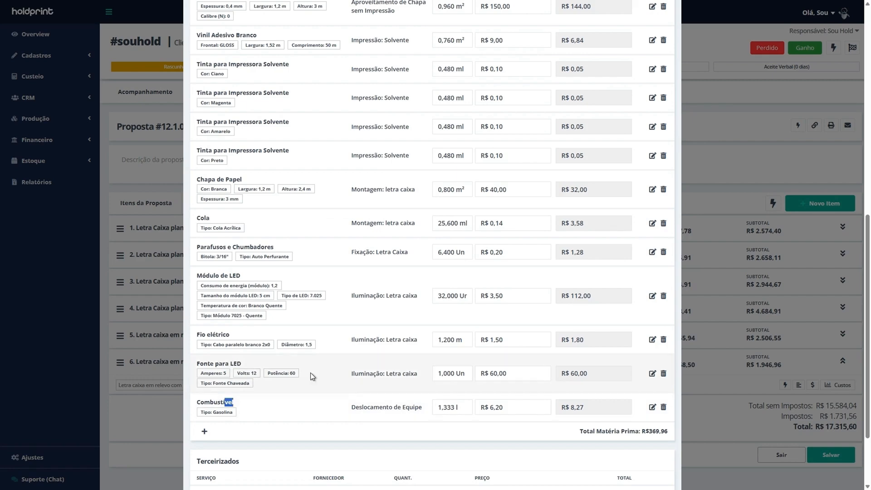
pyautogui.scroll(5, 385, 167)
pyautogui.scroll(-4, 378, 163)
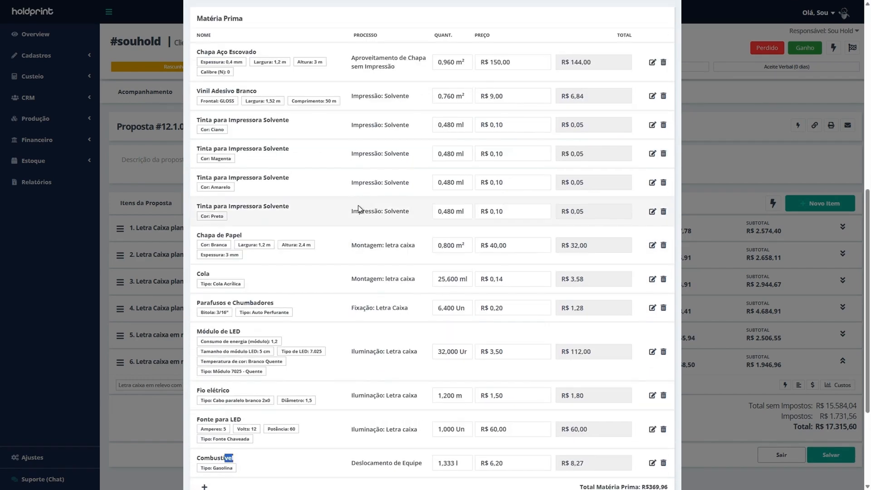
pyautogui.moveTo(352, 298); pyautogui.dragTo(396, 298)
pyautogui.moveTo(352, 343); pyautogui.dragTo(414, 343)
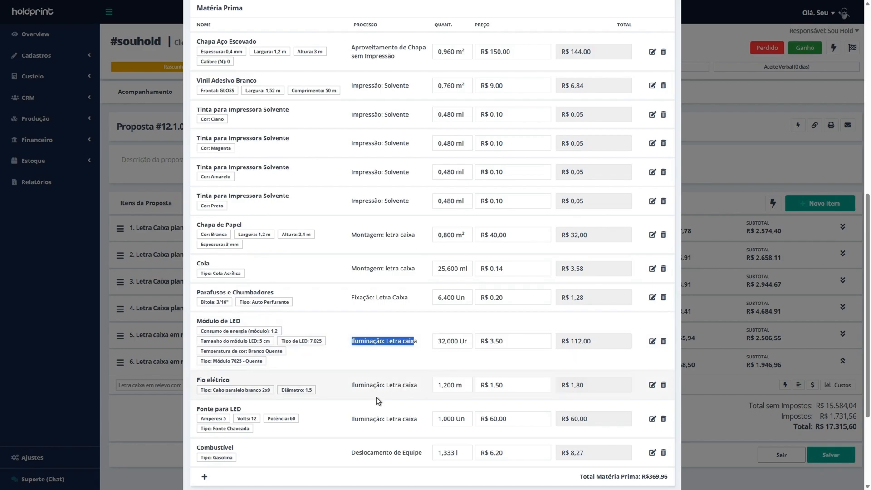
# Step: Review the item's sale value and profit indicators, and close its costs
pyautogui.scroll(10, 392, 376)
pyautogui.click(295, 59)
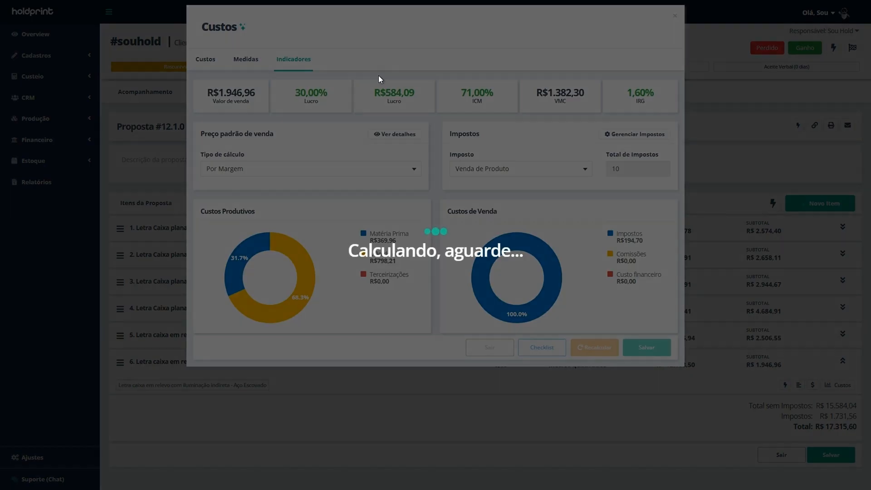
pyautogui.moveTo(218, 93); pyautogui.dragTo(250, 93)
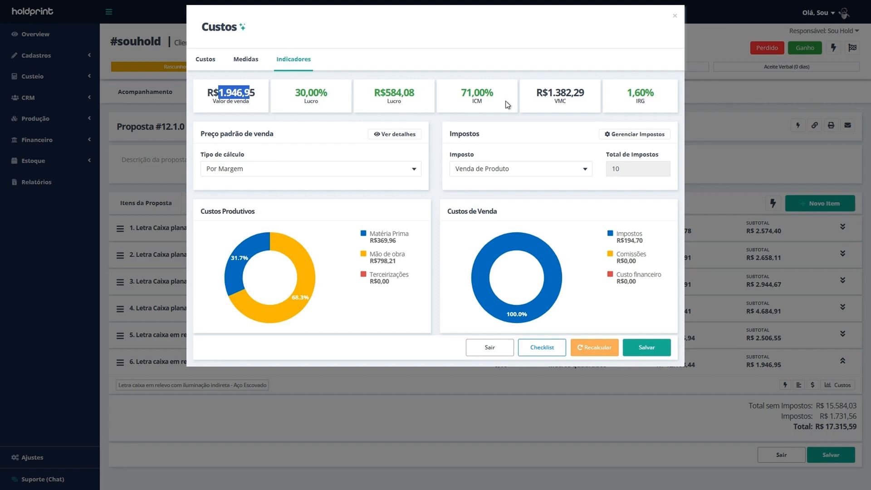
pyautogui.press('Escape')
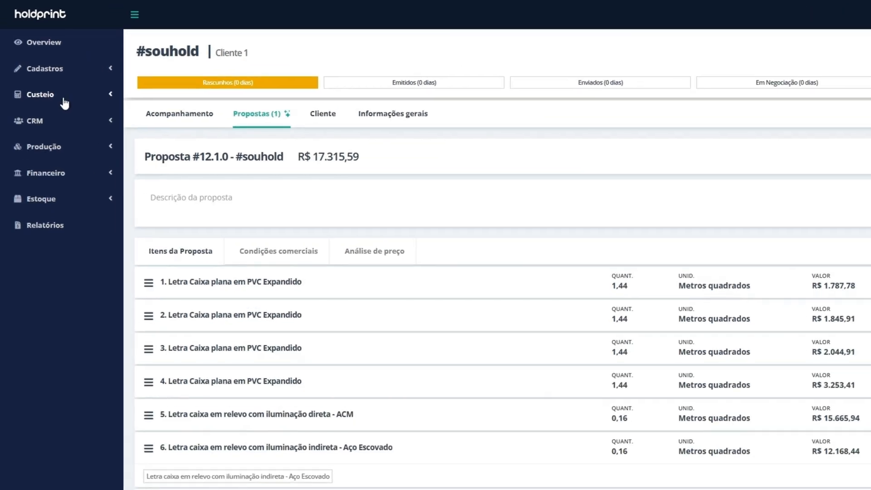
# Step: Open the Letra Caixa Plana product for editing from the Letra caixa family, subfamily Plana, in Produtos e Serviços
pyautogui.click(52, 82)
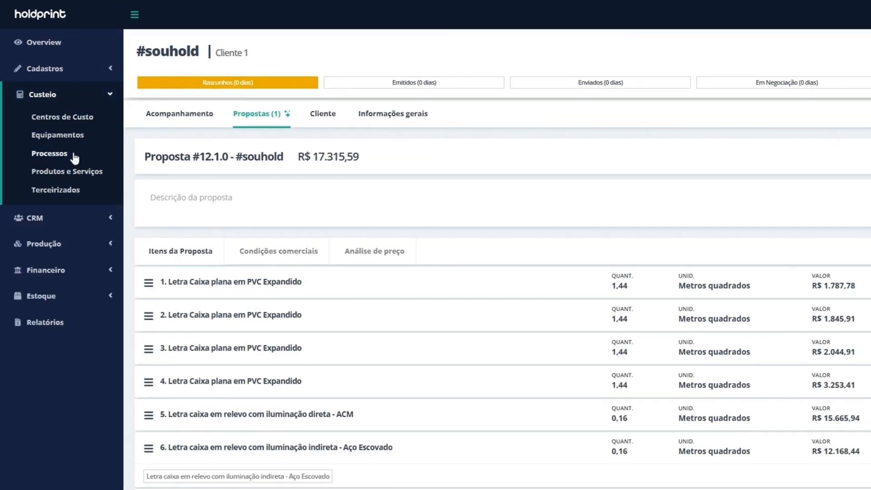
pyautogui.click(72, 176)
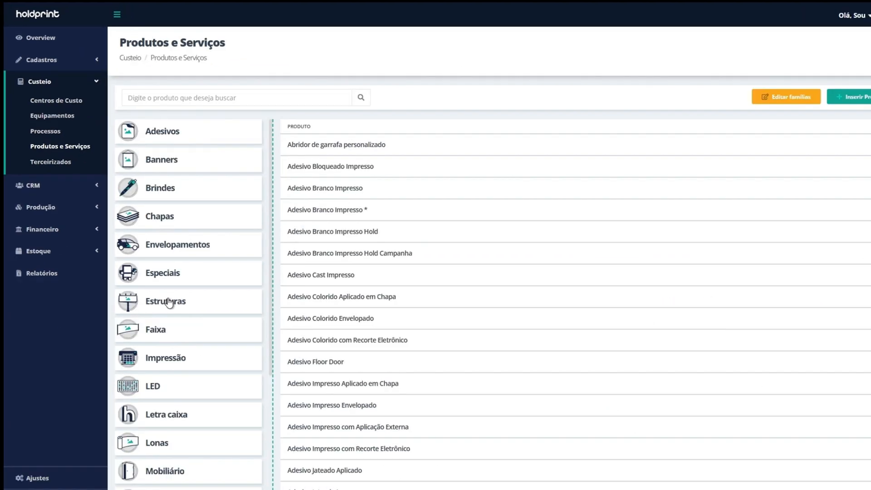
pyautogui.click(128, 401)
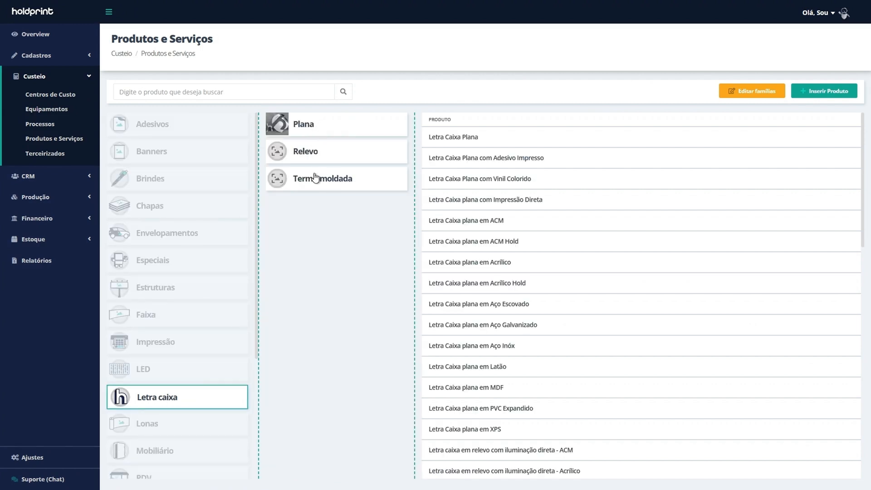
pyautogui.click(314, 131)
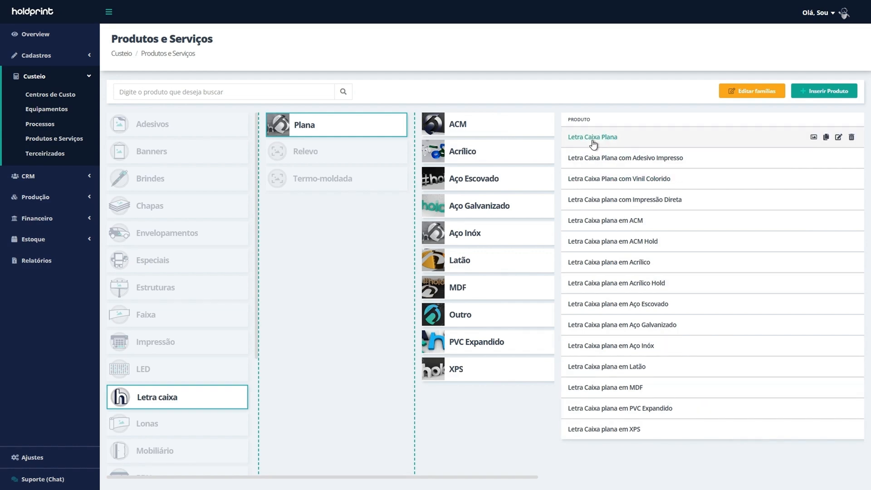
pyautogui.click(607, 140)
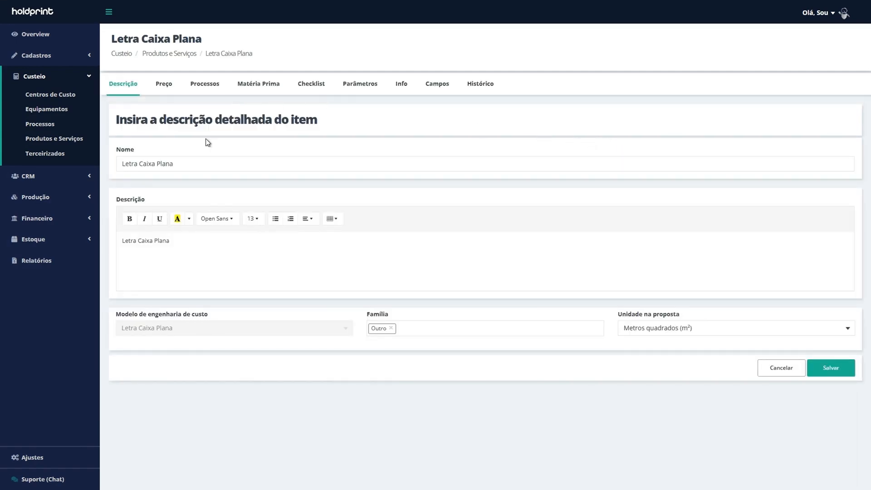
# Step: Inspect the product's name, its default and minimum sale margins, and the available price calculation methods
pyautogui.moveTo(191, 160); pyautogui.dragTo(154, 151)
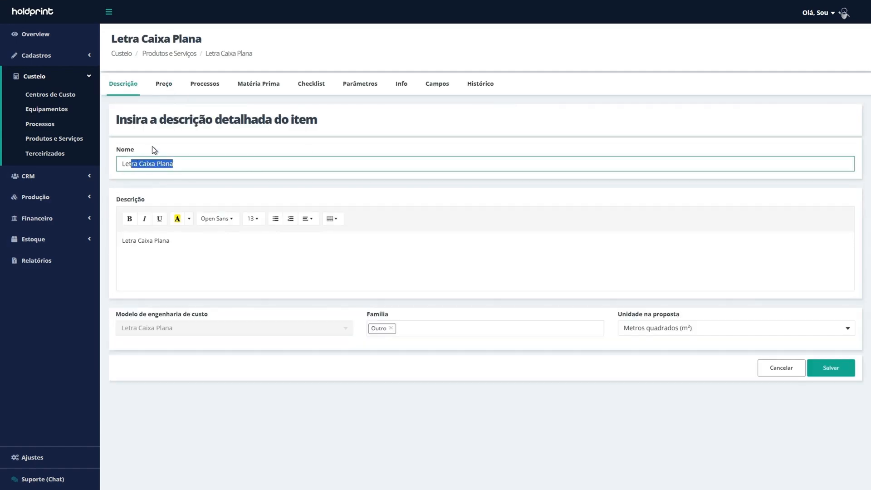
pyautogui.click(159, 86)
pyautogui.click(444, 118)
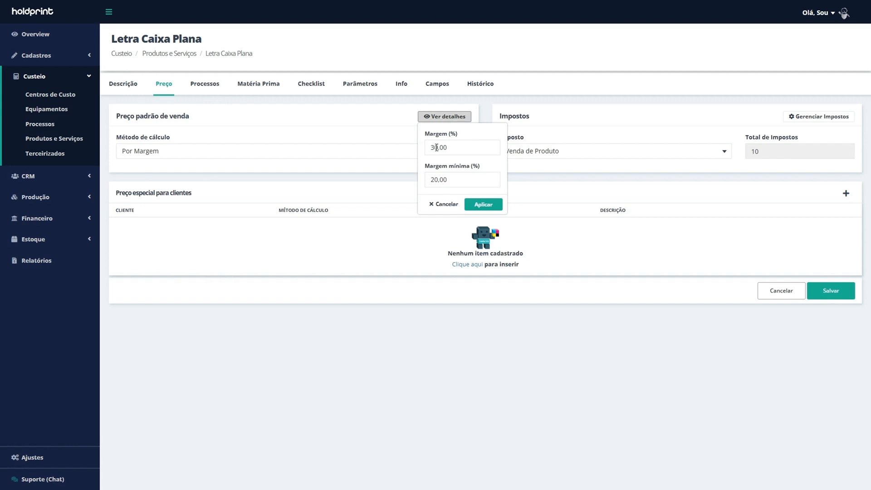
pyautogui.click(456, 151)
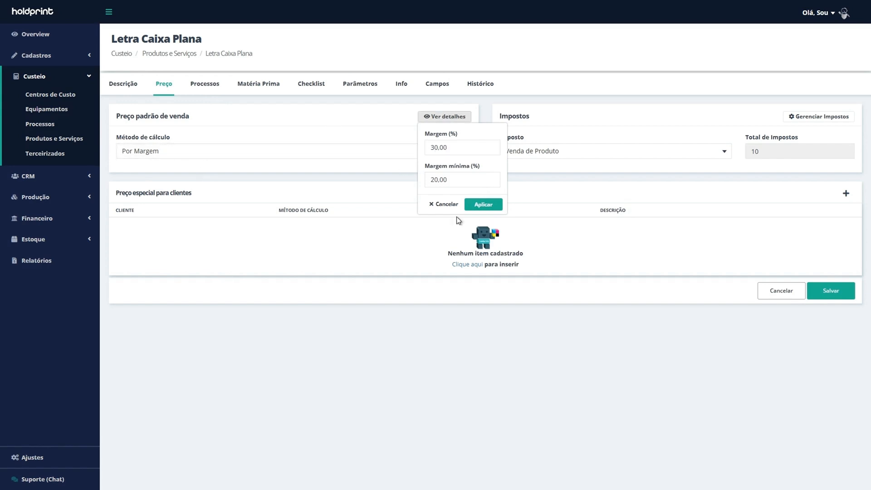
pyautogui.click(447, 204)
pyautogui.click(268, 153)
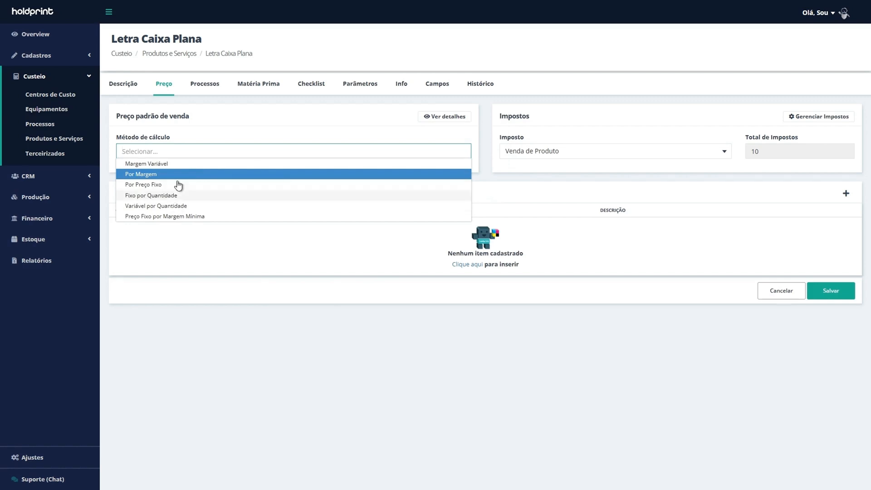
pyautogui.click(331, 145)
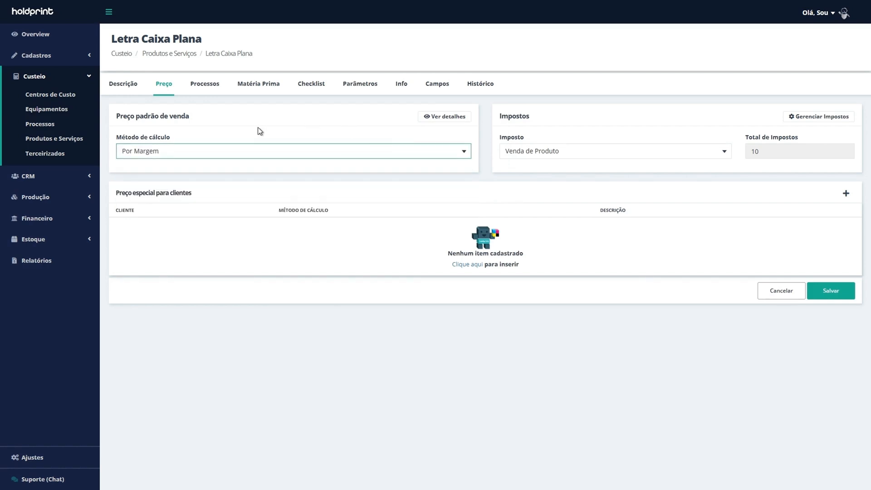
# Step: Review the processes and raw materials registered for the Letra Caixa Plana product
pyautogui.click(203, 88)
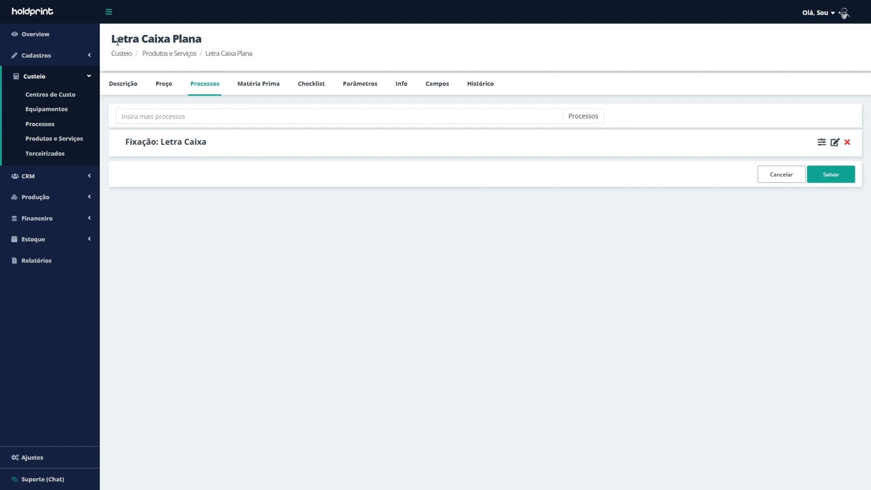
pyautogui.moveTo(119, 40); pyautogui.dragTo(188, 47)
pyautogui.click(300, 58)
pyautogui.click(269, 90)
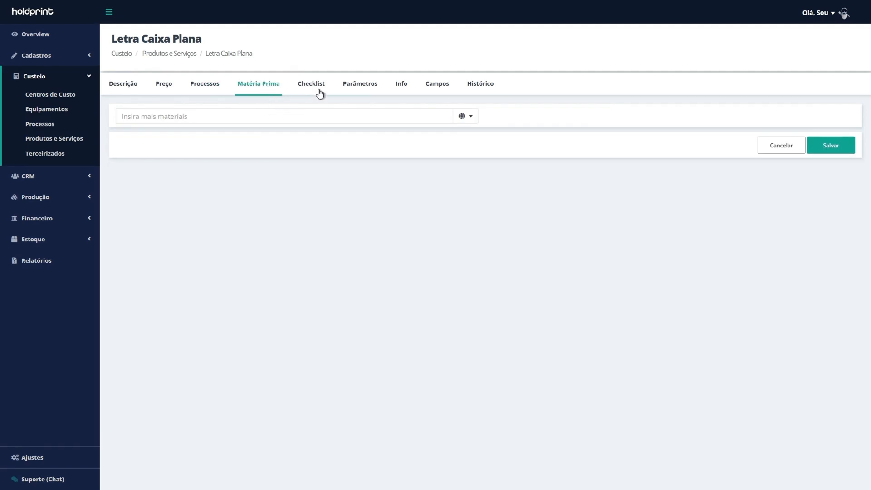
# Step: Review the product's default letter measurements and sheet parameter, and its checklist questions
pyautogui.click(361, 90)
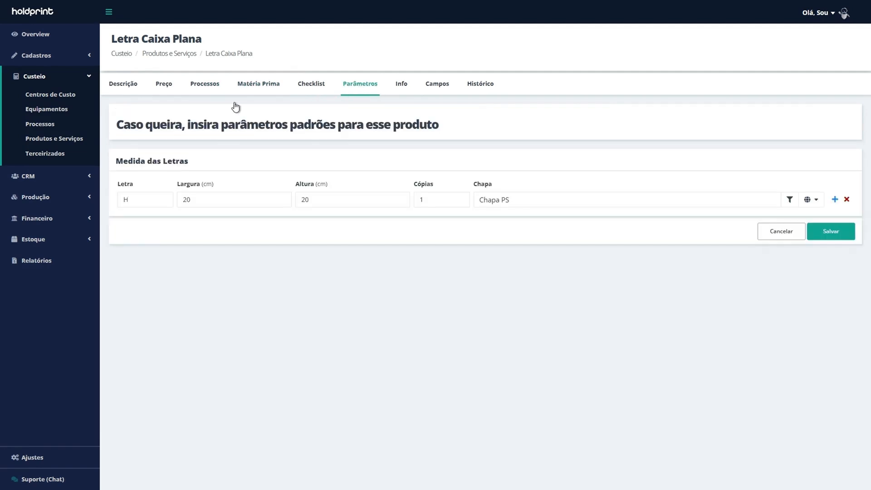
pyautogui.moveTo(526, 203); pyautogui.dragTo(479, 195)
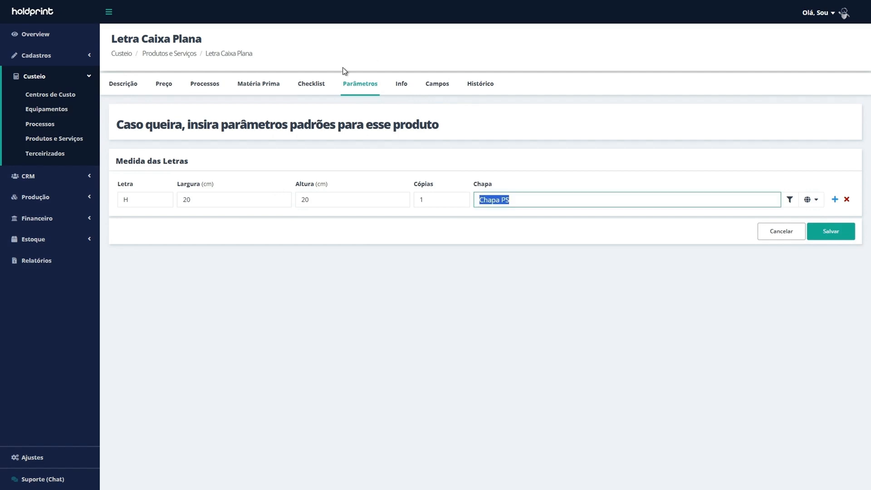
pyautogui.click(317, 86)
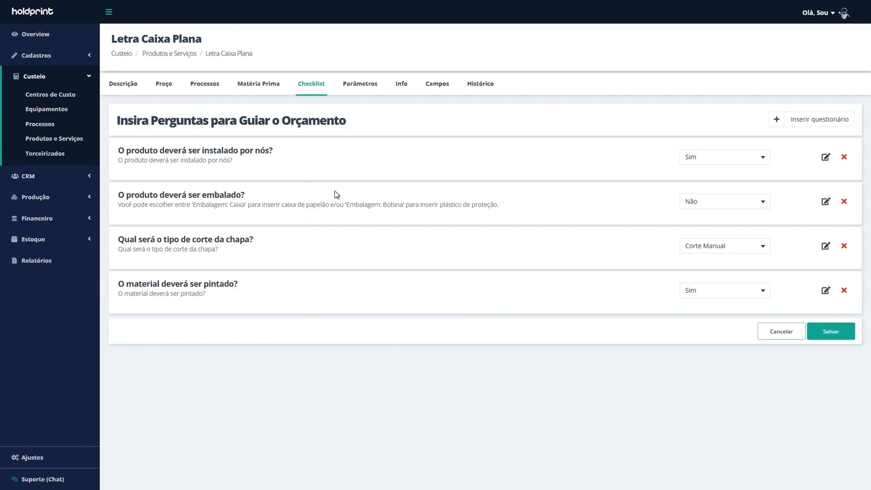
# Step: Remove the question "O produto deverá ser instalado por nós?" from the Letra Caixa Plana checklist
pyautogui.click(204, 85)
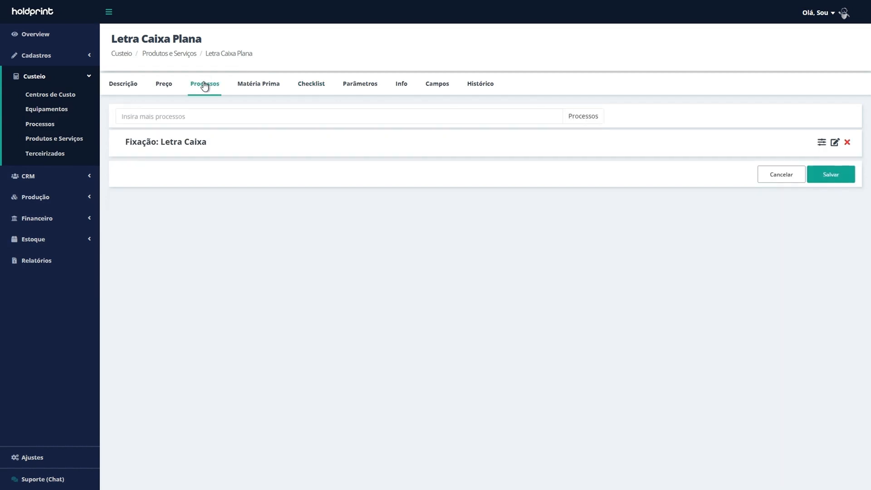
pyautogui.click(310, 88)
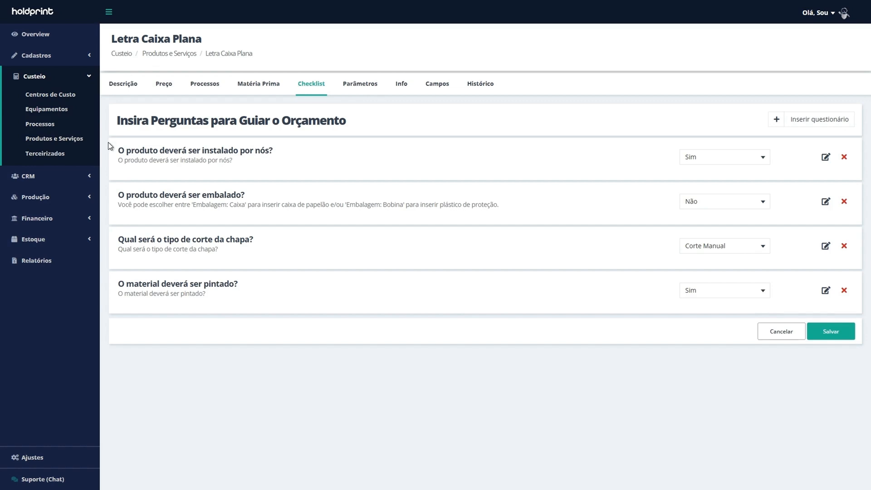
pyautogui.moveTo(125, 150); pyautogui.dragTo(271, 153)
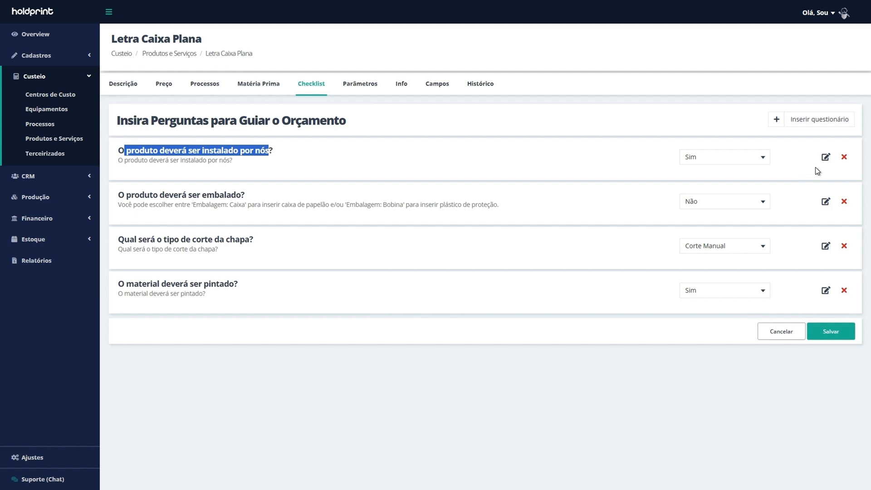
pyautogui.click(845, 160)
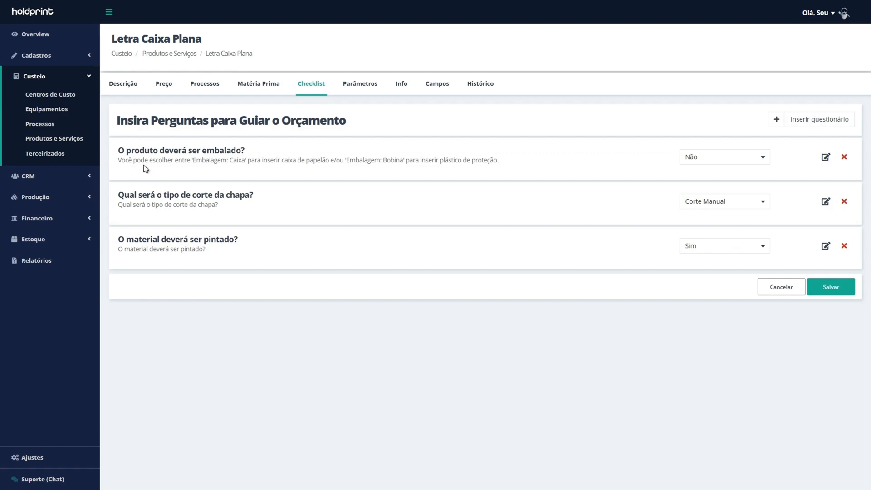
# Step: Try removing the Embalagem: Bobina response action and answer from the packaging question, closing it without saving
pyautogui.moveTo(126, 150); pyautogui.dragTo(248, 157)
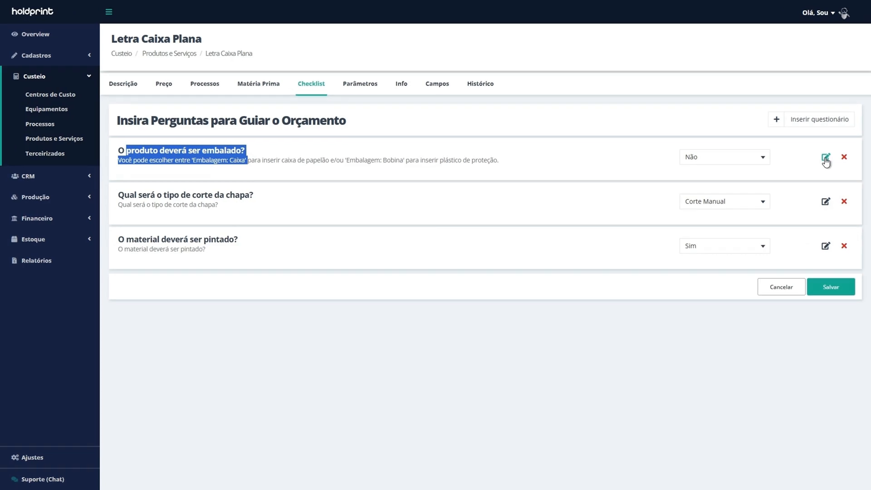
pyautogui.click(811, 205)
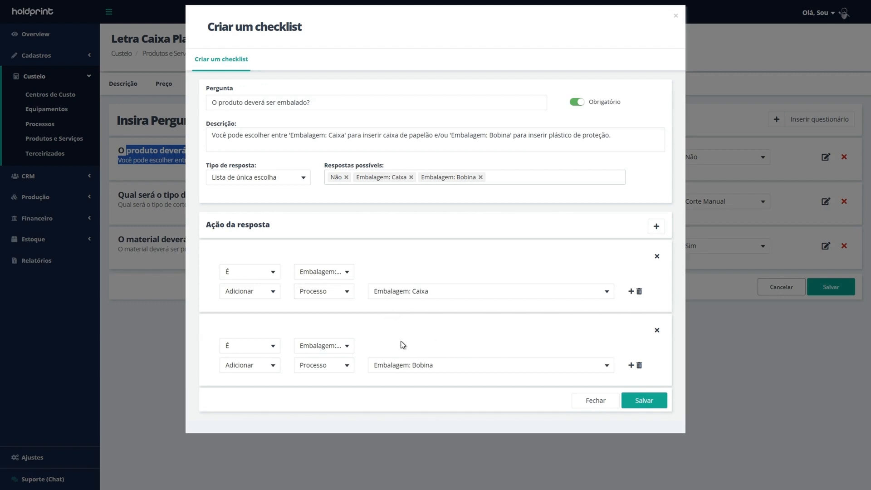
pyautogui.click(657, 330)
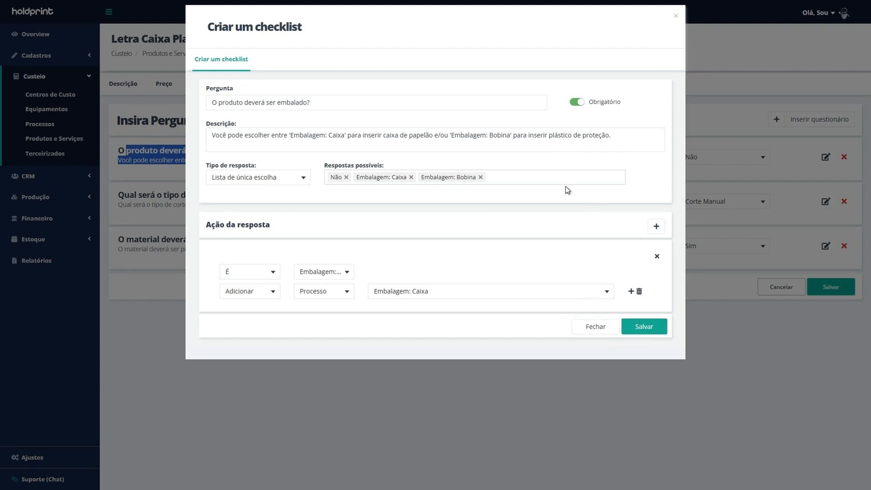
pyautogui.click(481, 177)
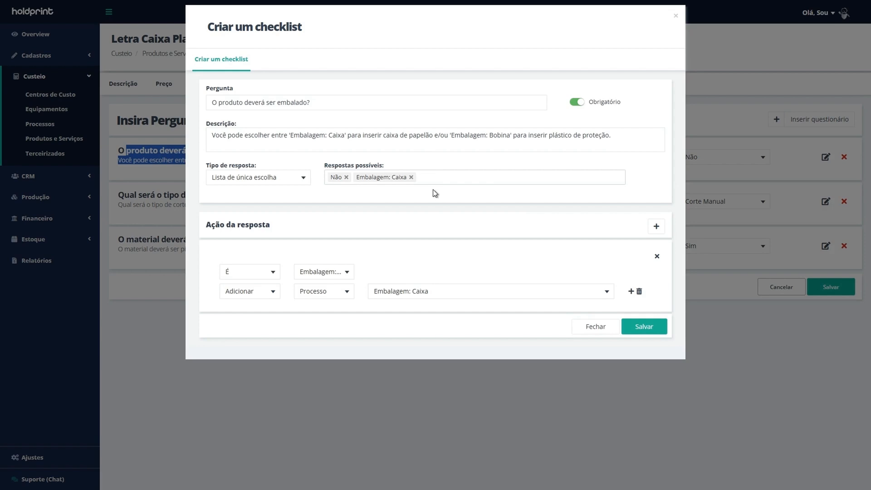
pyautogui.click(676, 18)
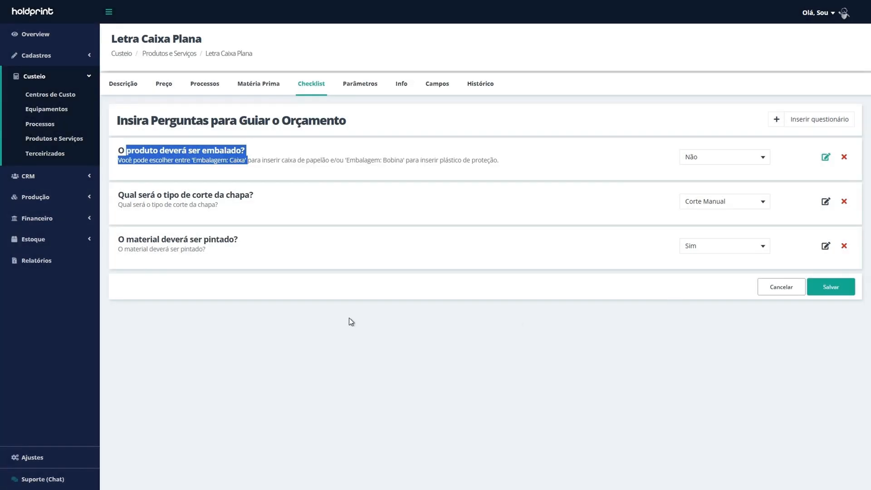
pyautogui.click(364, 85)
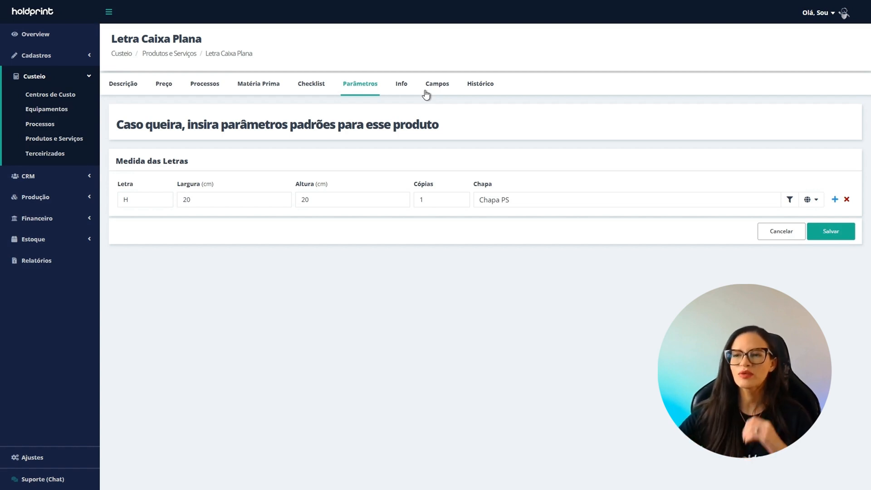
# Step: Search Produtos e Serviços for "letra em acm plana" and duplicate the product Letra Caixa plana em ACM
pyautogui.click(169, 54)
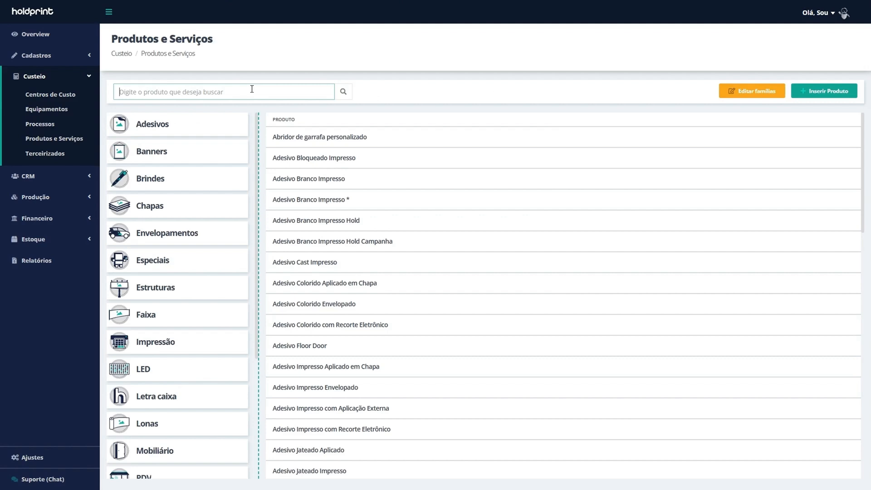
pyautogui.click(251, 89)
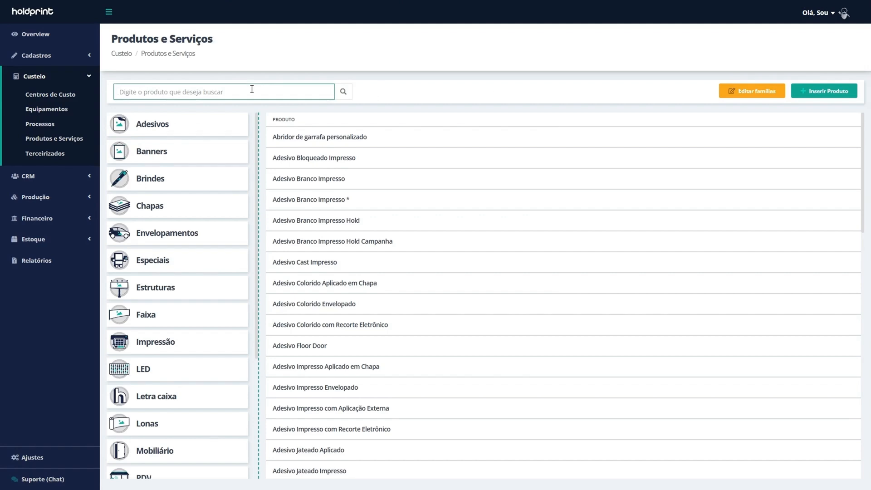
pyautogui.write('letra')
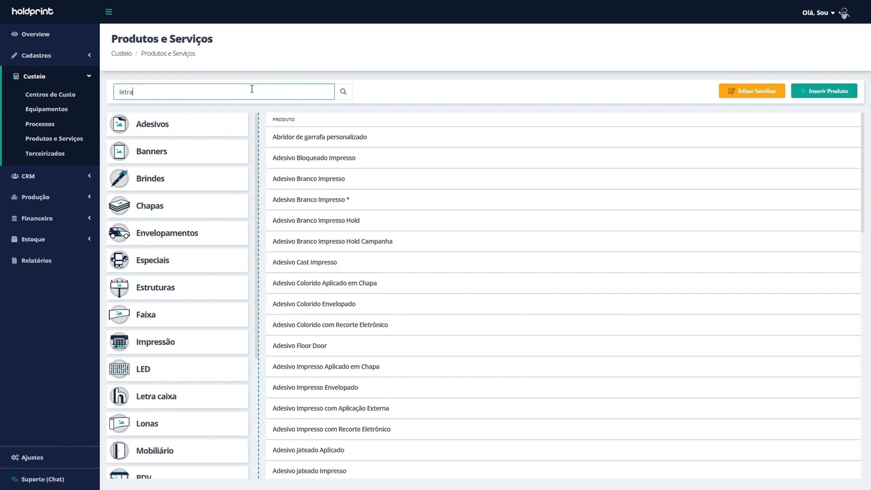
pyautogui.write(' em acam lana')
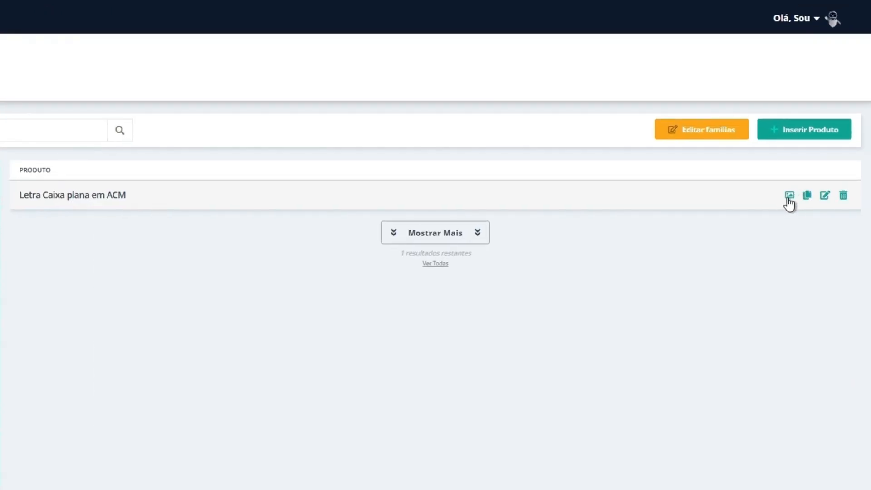
pyautogui.click(808, 196)
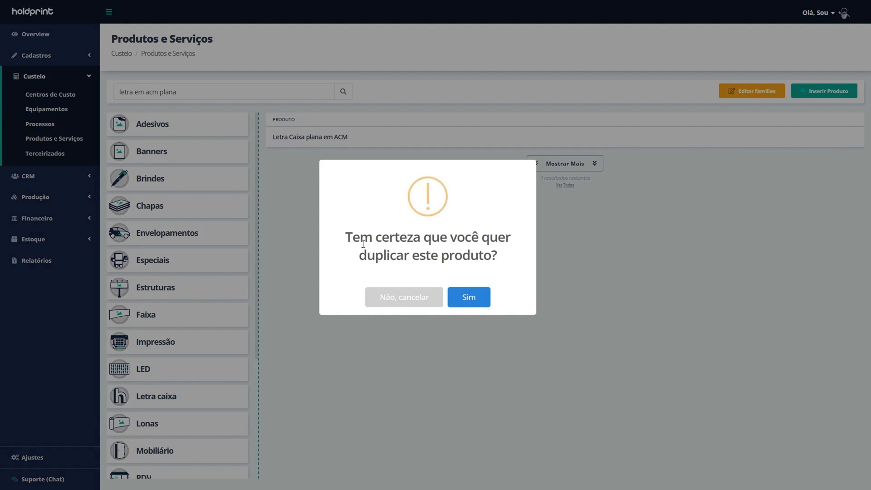
pyautogui.click(470, 297)
pyautogui.click(436, 286)
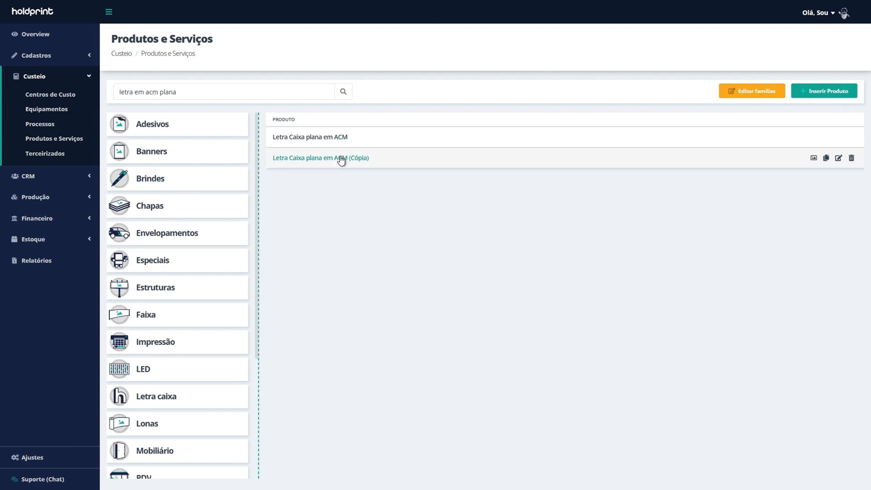
# Step: In the copy, named Letra Caixa plana em ACM Hold, add default letters O, L and D using Chapa ACM, WHITE, thickness 3
pyautogui.click(389, 167)
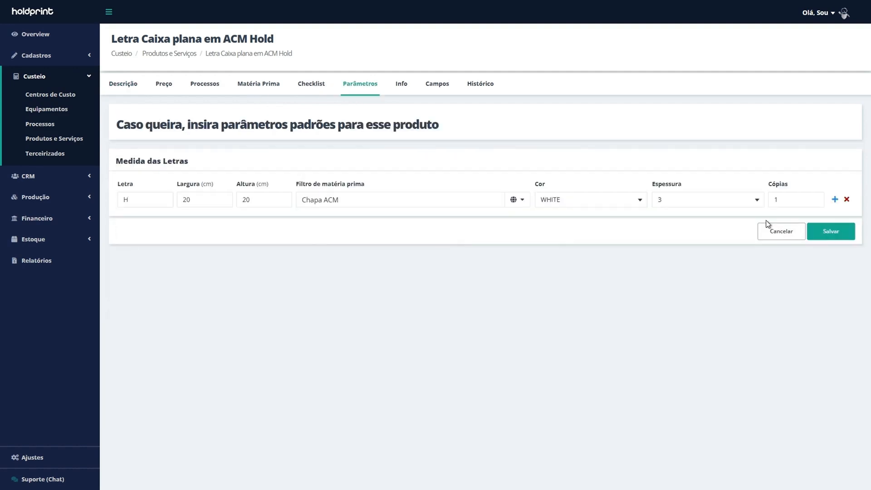
pyautogui.click(835, 200)
pyautogui.click(835, 219)
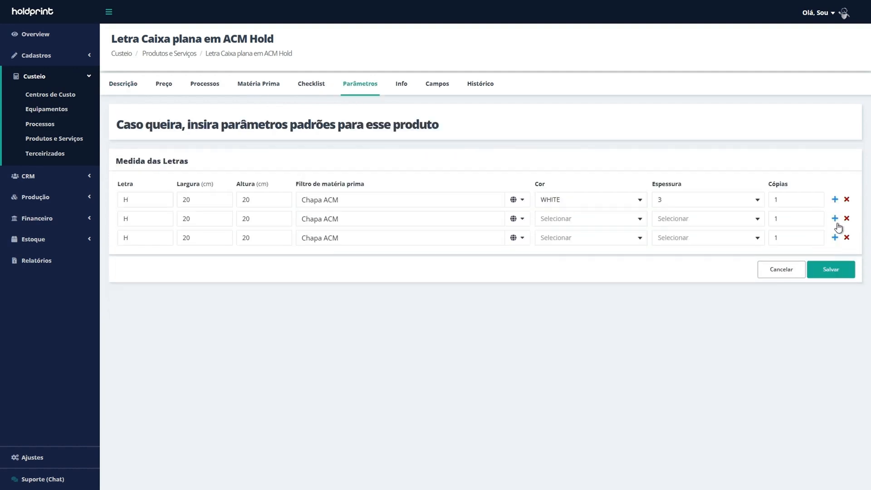
pyautogui.click(835, 238)
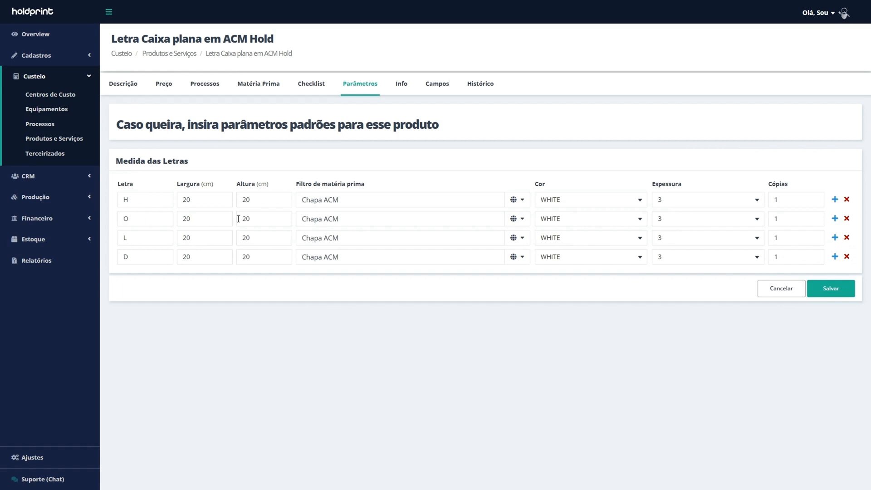
pyautogui.click(405, 203)
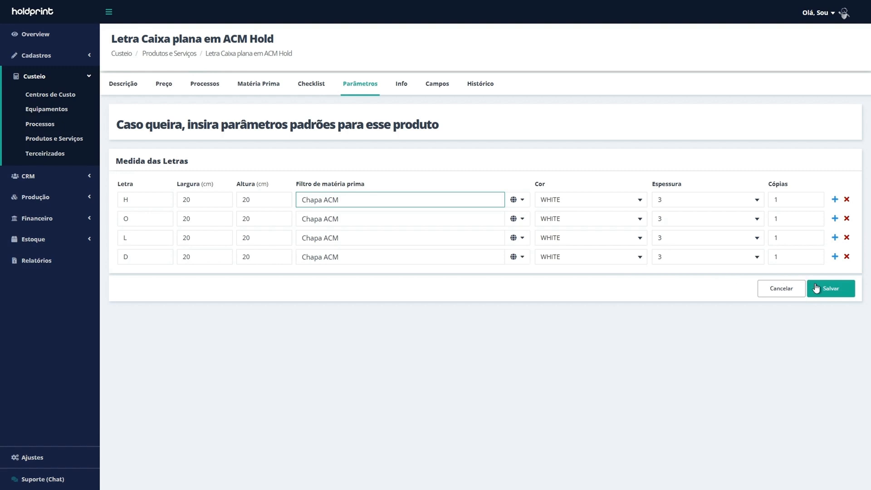
# Step: Set the product's default checklist answers to Corte Router for cutting, Não for packaging and Não for painting, and save
pyautogui.click(311, 84)
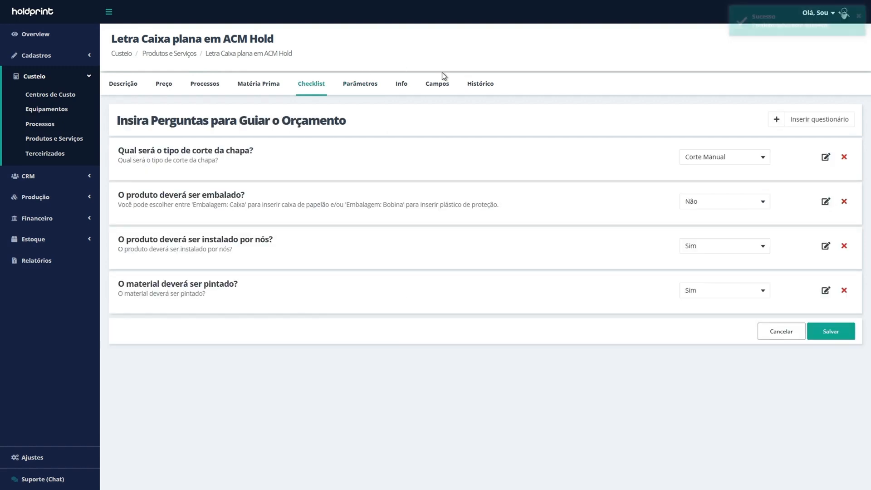
pyautogui.click(699, 160)
pyautogui.click(726, 172)
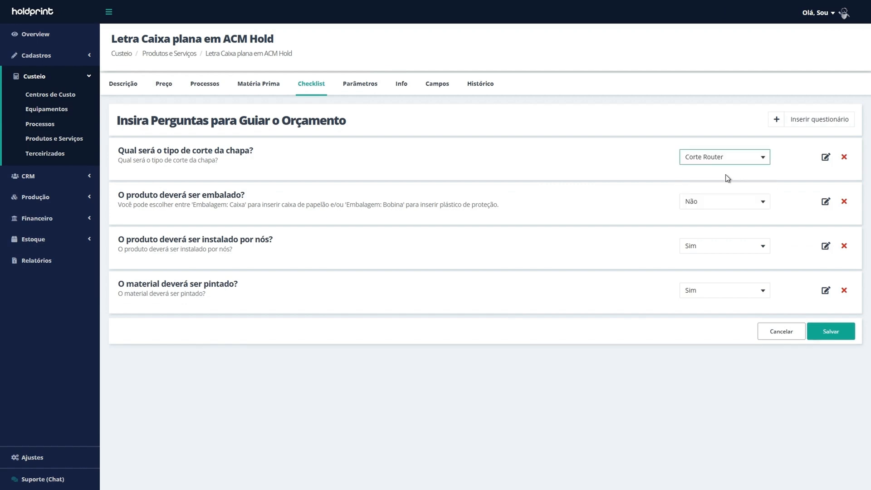
pyautogui.click(725, 206)
pyautogui.click(725, 217)
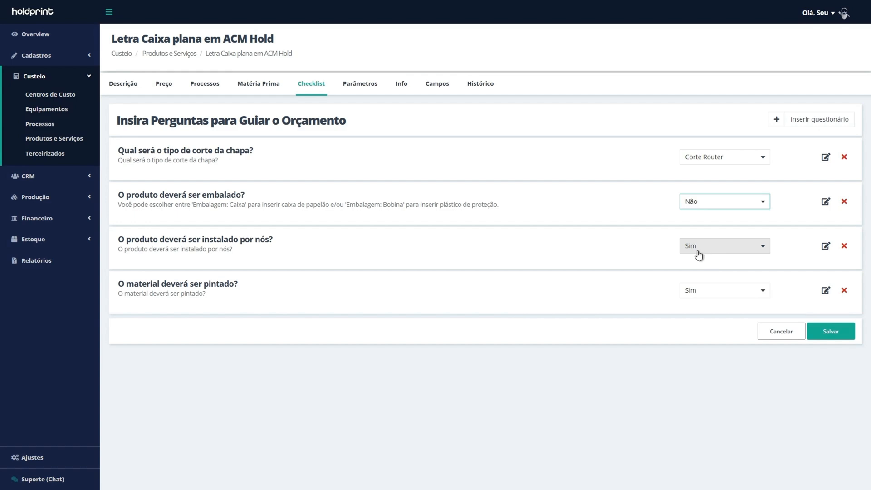
pyautogui.click(726, 293)
pyautogui.click(715, 317)
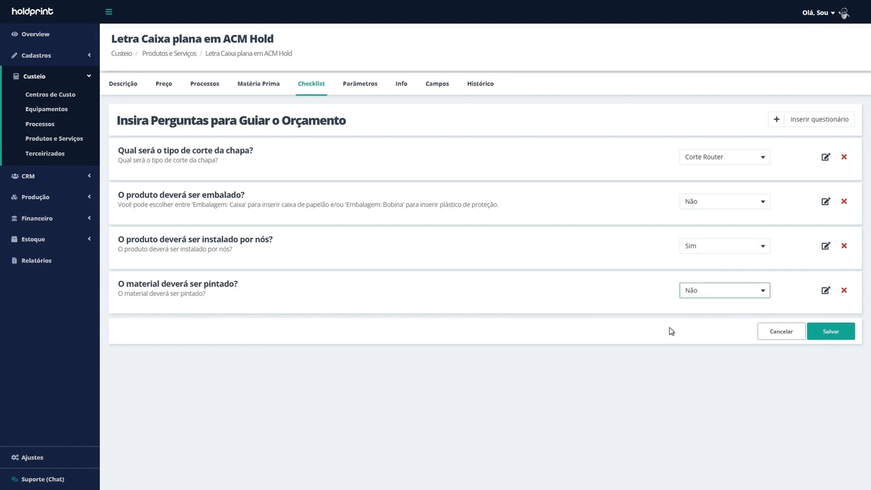
pyautogui.click(831, 332)
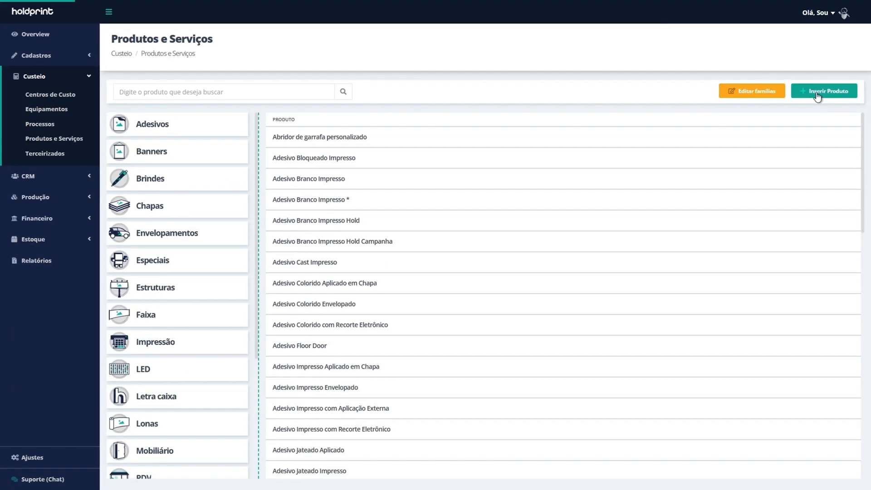
# Step: Create the product Letra Caixa plana em MDF Hold from the Letra caixa, Plana, MDF model, with Metros quadrados (m²) as proposal unit
pyautogui.click(807, 112)
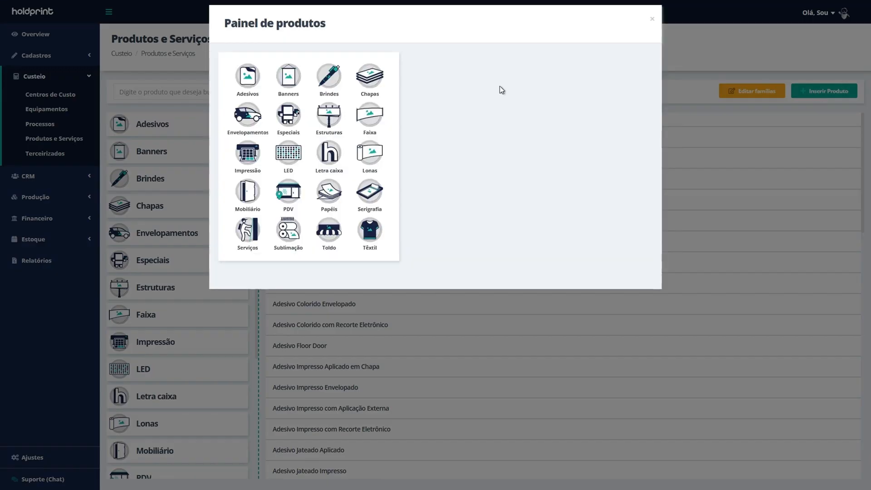
pyautogui.click(329, 160)
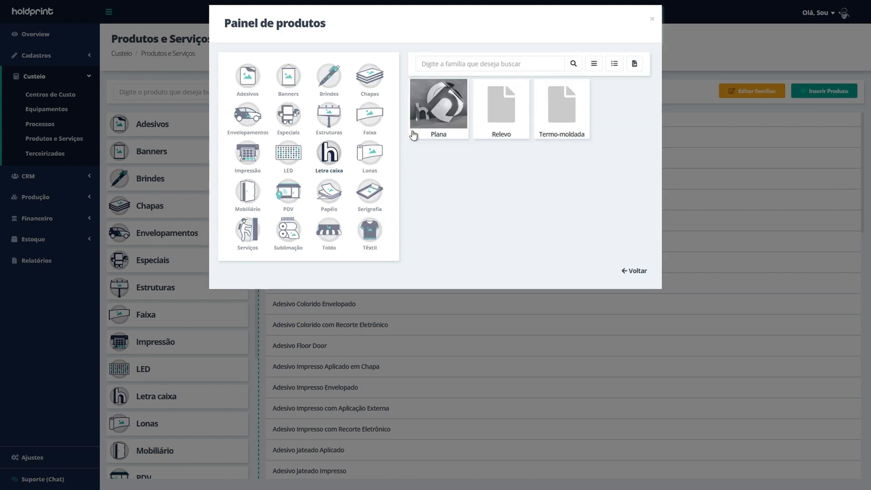
pyautogui.click(439, 108)
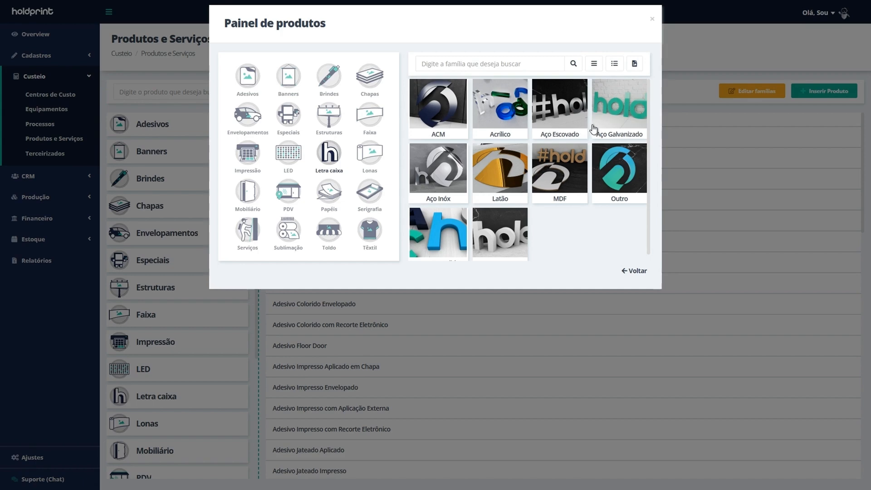
pyautogui.click(563, 177)
pyautogui.write('Hold')
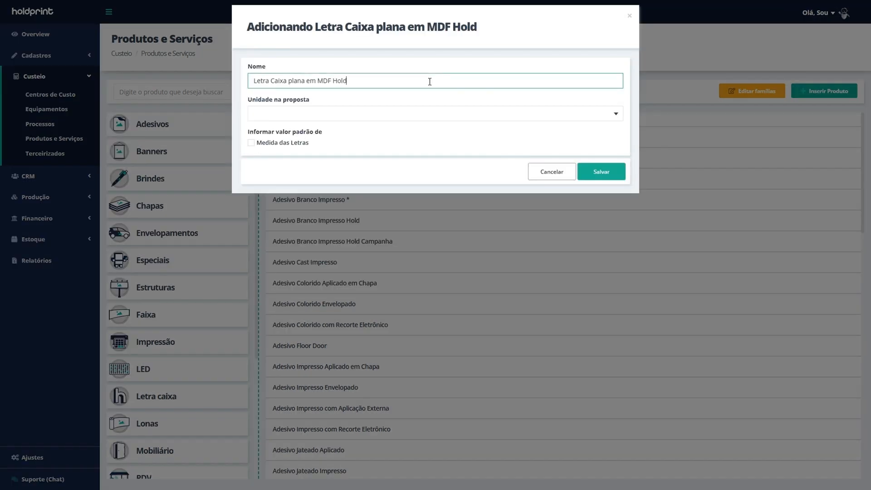
pyautogui.click(417, 114)
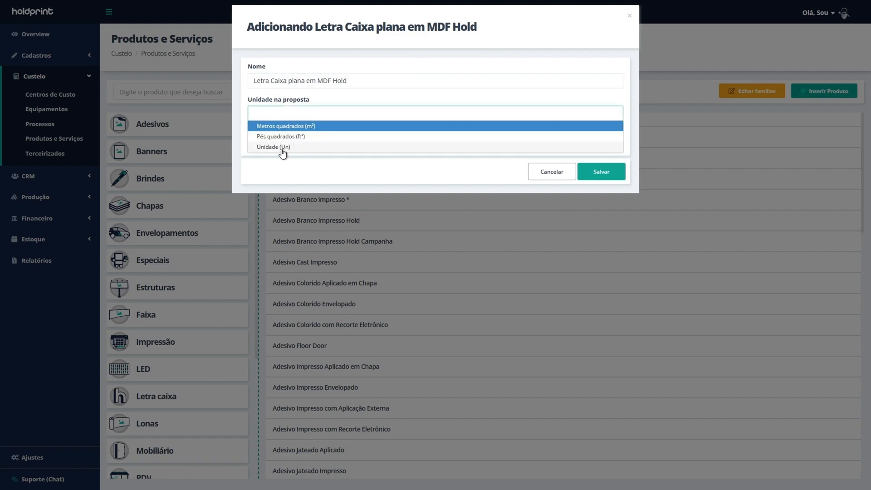
pyautogui.click(324, 126)
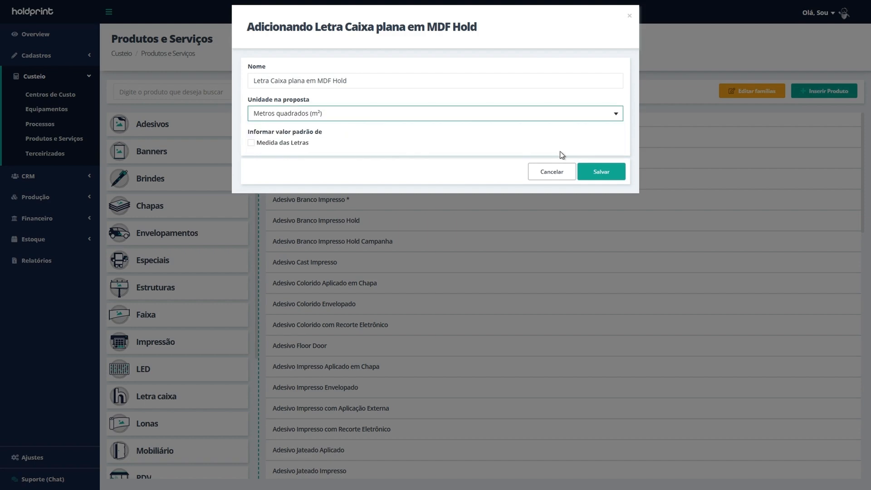
pyautogui.click(610, 177)
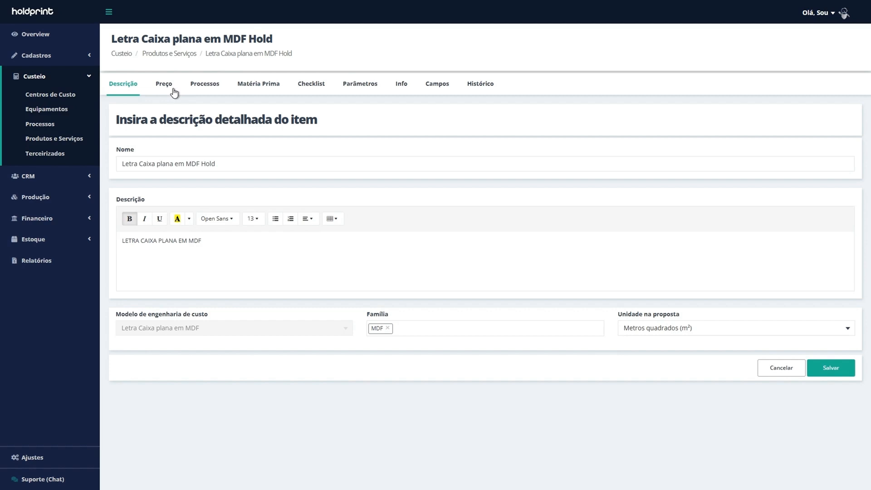
# Step: Review the new MDF product's price, processes, checklist questions and default letter parameters
pyautogui.click(174, 93)
pyautogui.click(198, 91)
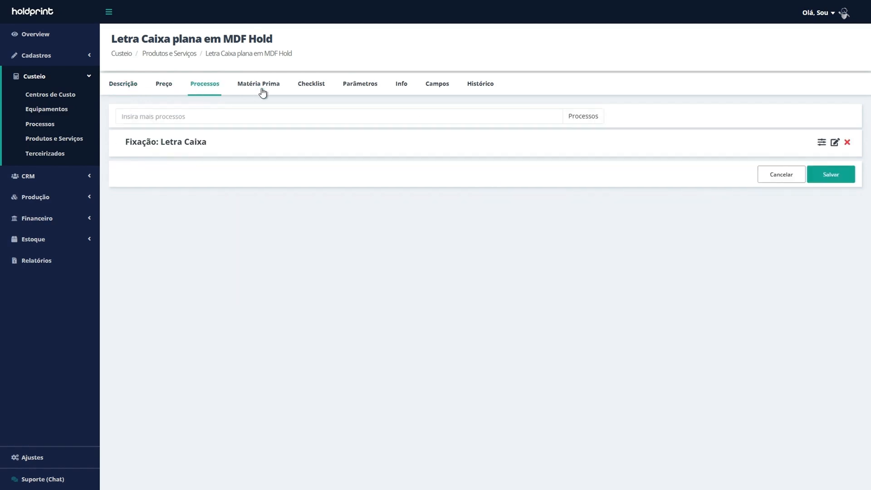
pyautogui.click(162, 86)
pyautogui.click(317, 87)
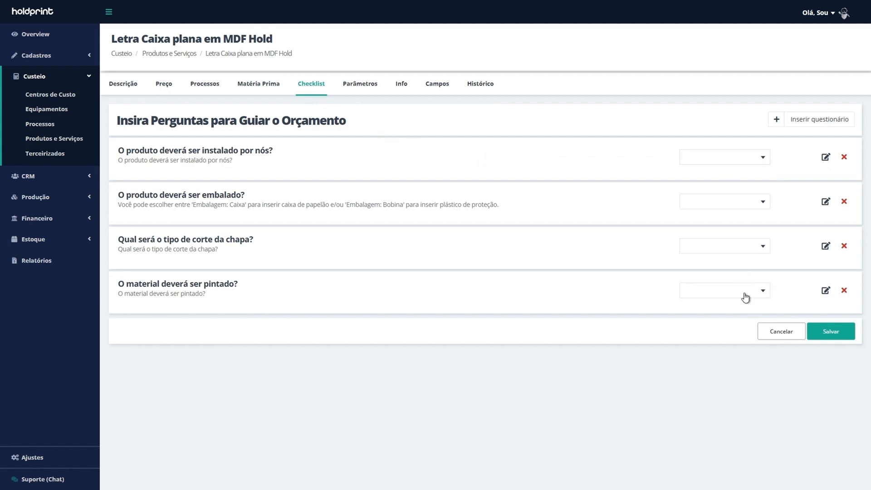
pyautogui.click(354, 87)
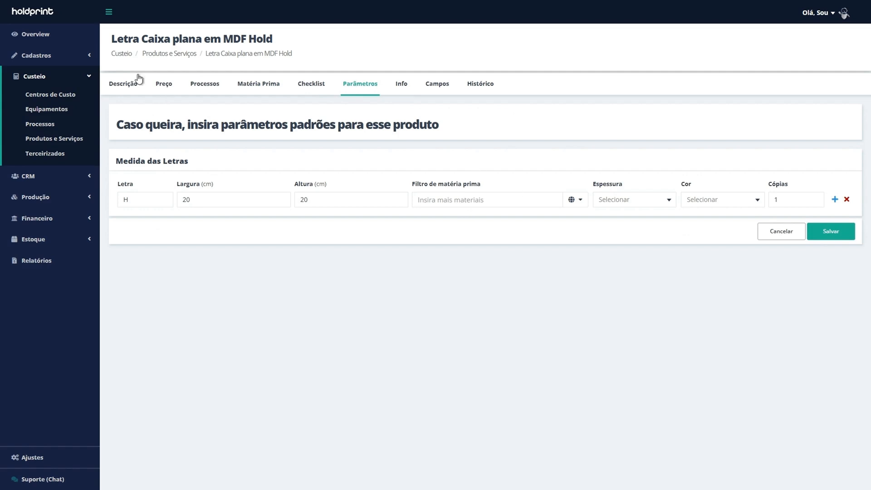
# Step: Set the MDF product's default sale price method to Por Margem and its tax to Venda de Produto
pyautogui.click(163, 87)
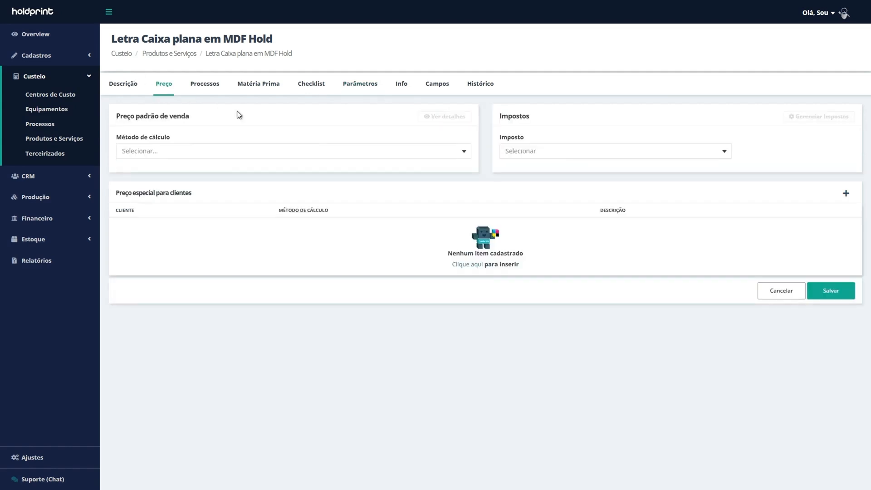
pyautogui.click(278, 151)
pyautogui.click(145, 175)
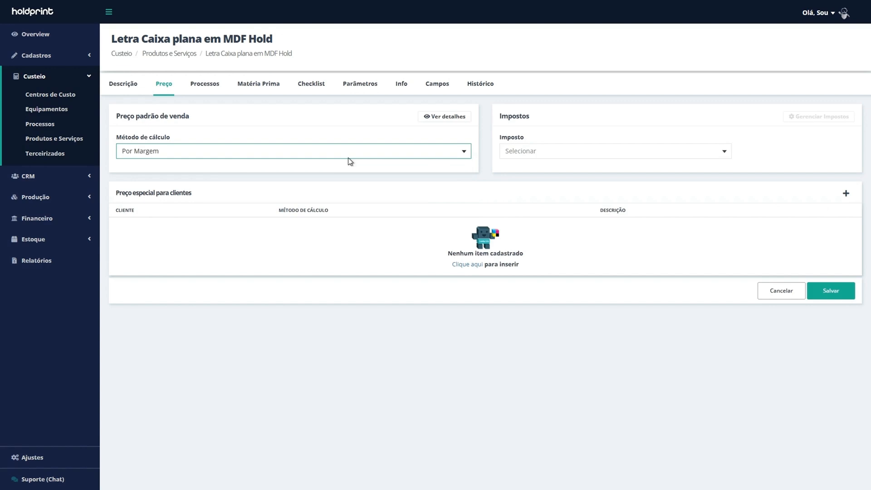
pyautogui.click(443, 118)
pyautogui.click(483, 205)
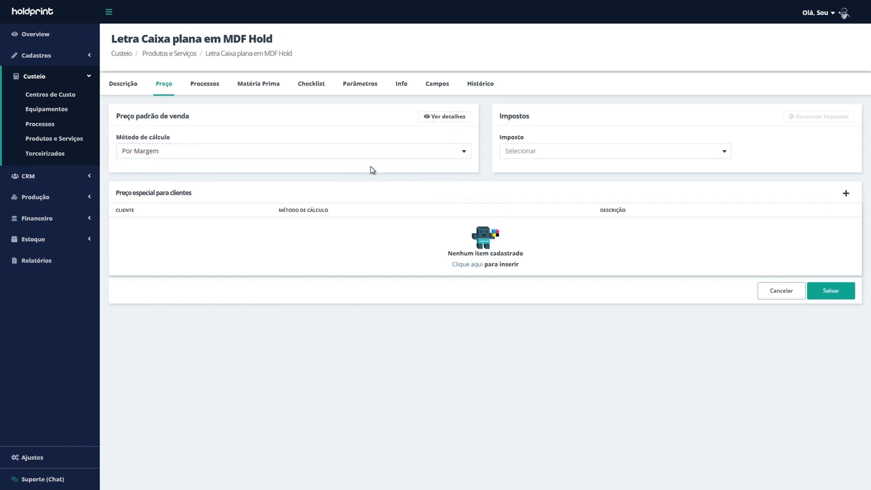
pyautogui.click(542, 153)
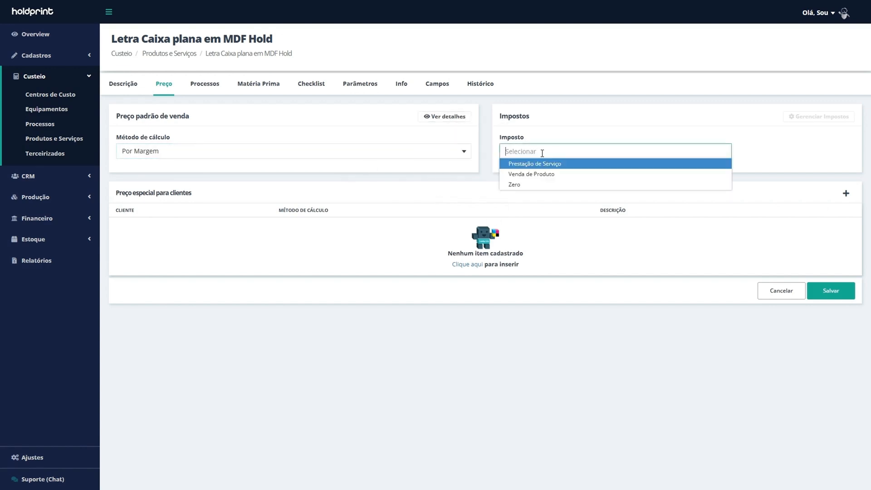
pyautogui.click(569, 173)
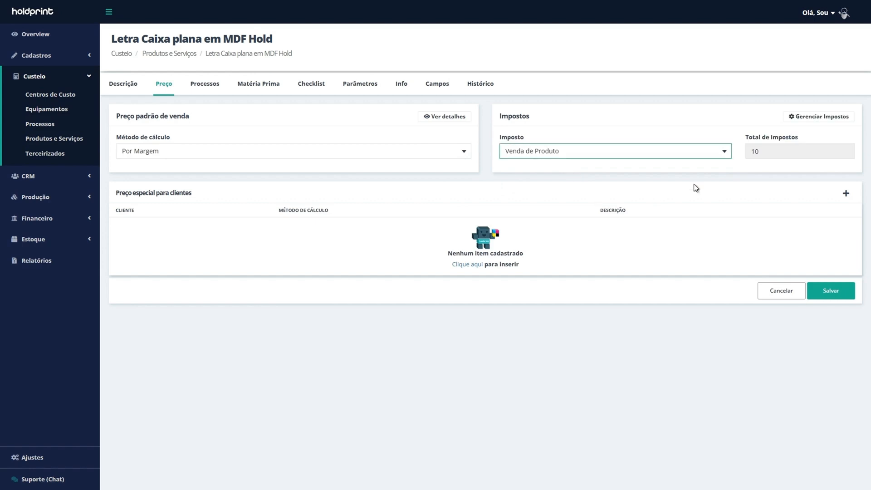
# Step: Set the default checklist answers to Não for installation, Embalagem: Caixa for packaging, Corte Router for cutting and Não for painting
pyautogui.click(207, 84)
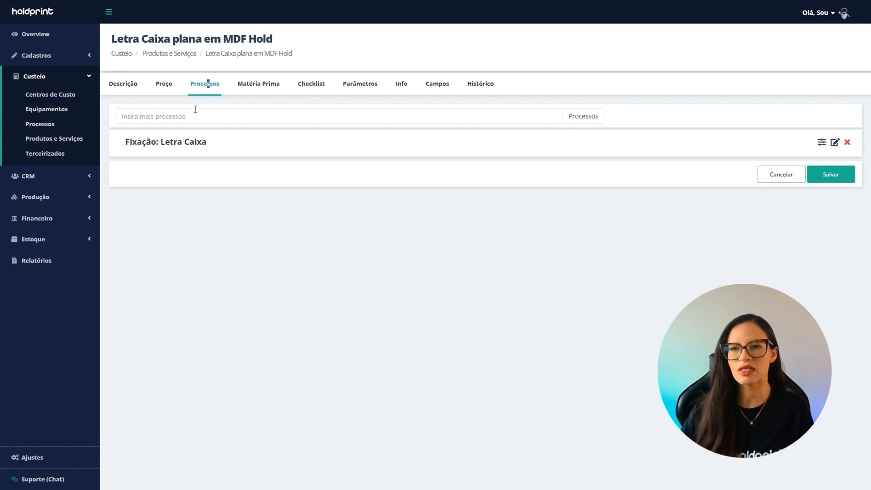
pyautogui.click(313, 90)
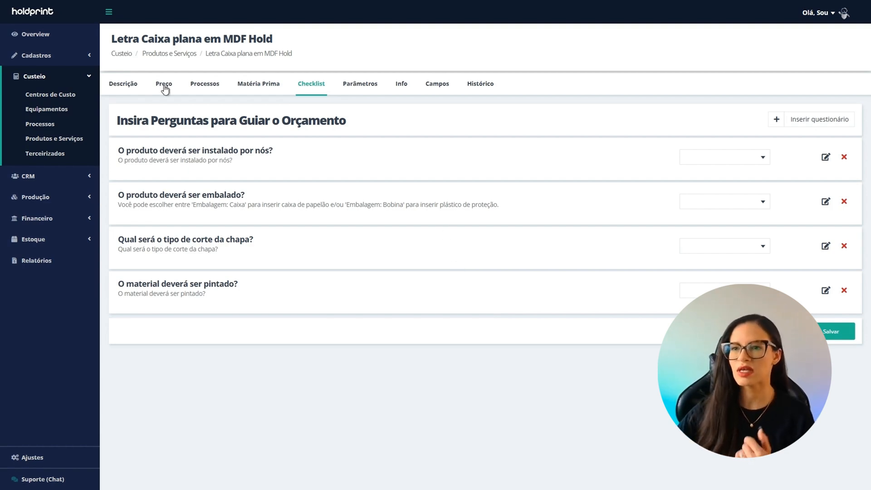
pyautogui.click(709, 160)
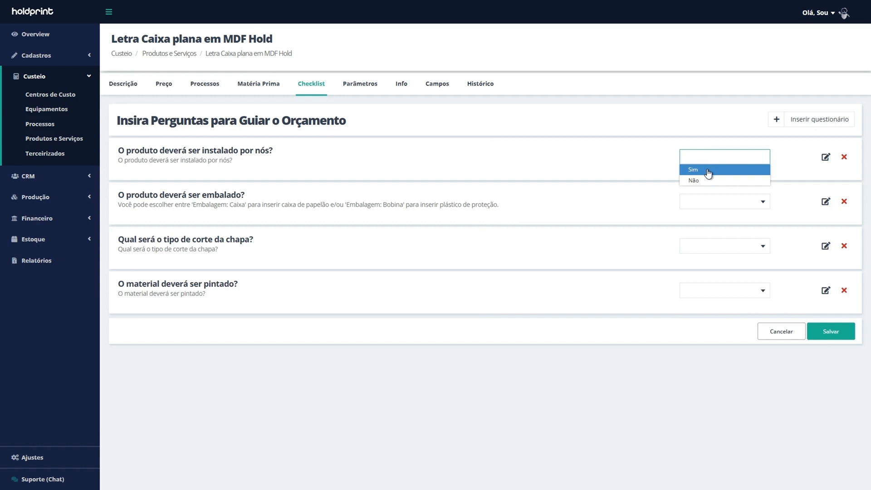
pyautogui.click(710, 170)
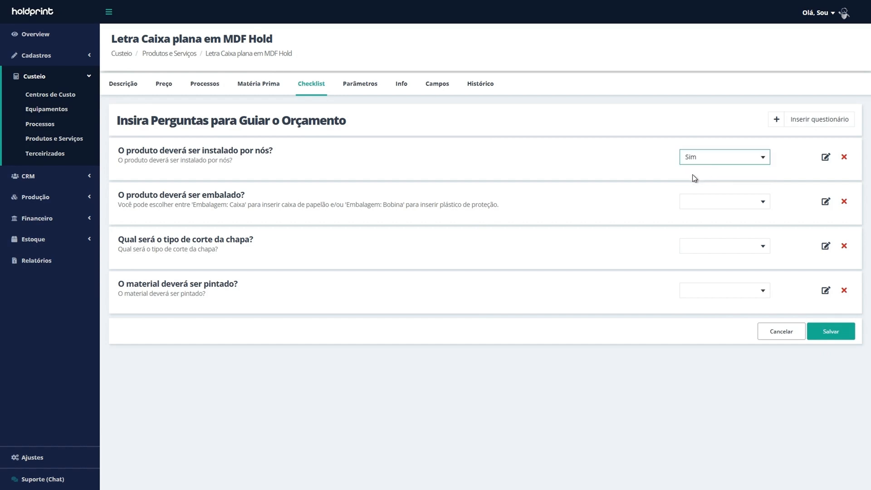
pyautogui.moveTo(117, 39); pyautogui.dragTo(266, 54)
pyautogui.click(720, 203)
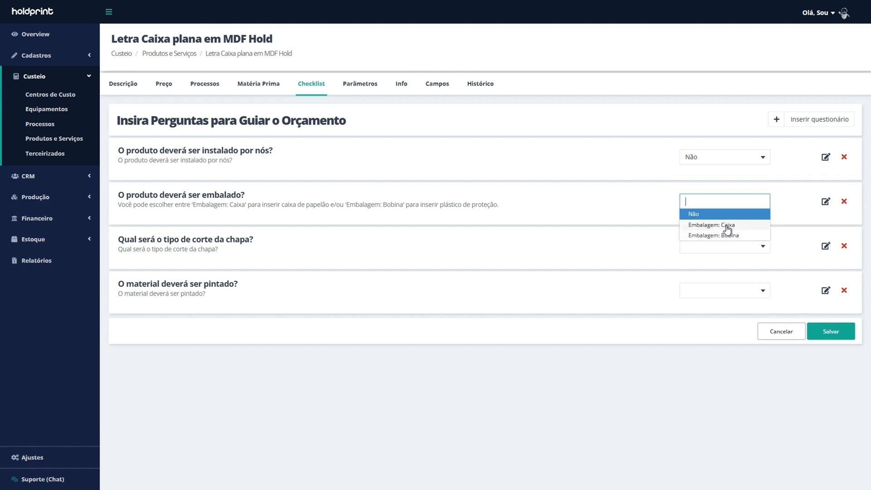
pyautogui.click(728, 226)
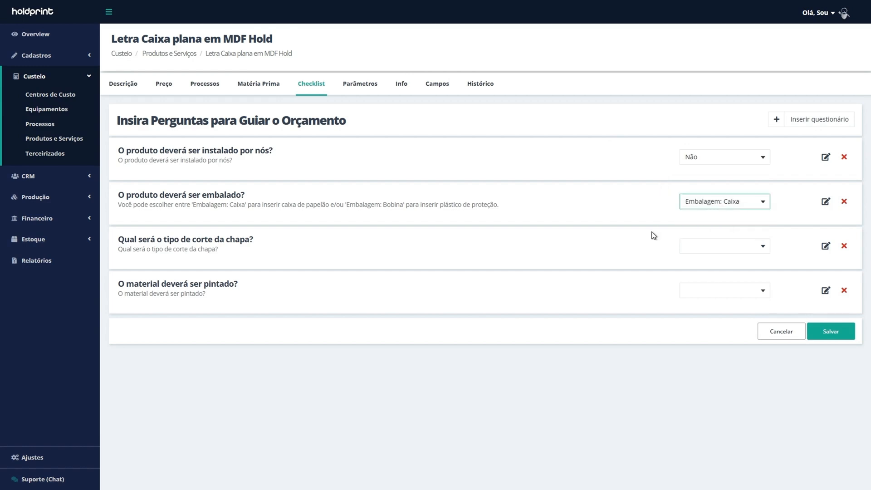
pyautogui.click(755, 250)
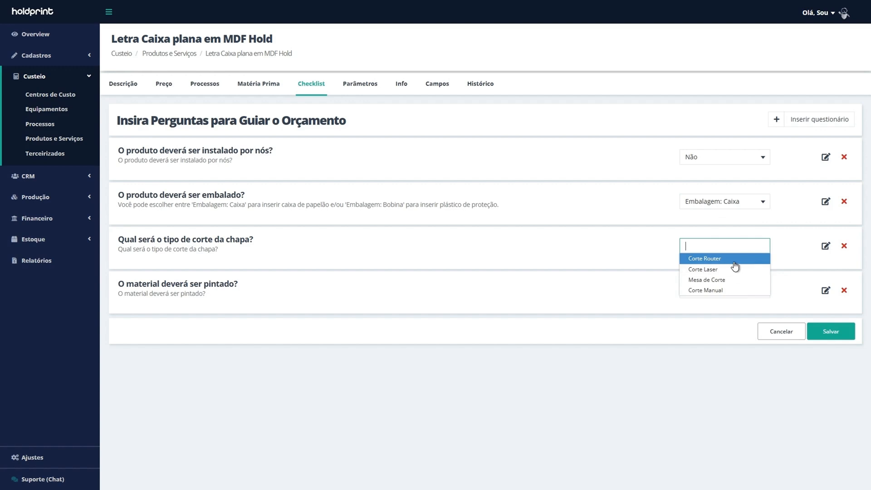
pyautogui.click(734, 261)
pyautogui.click(740, 292)
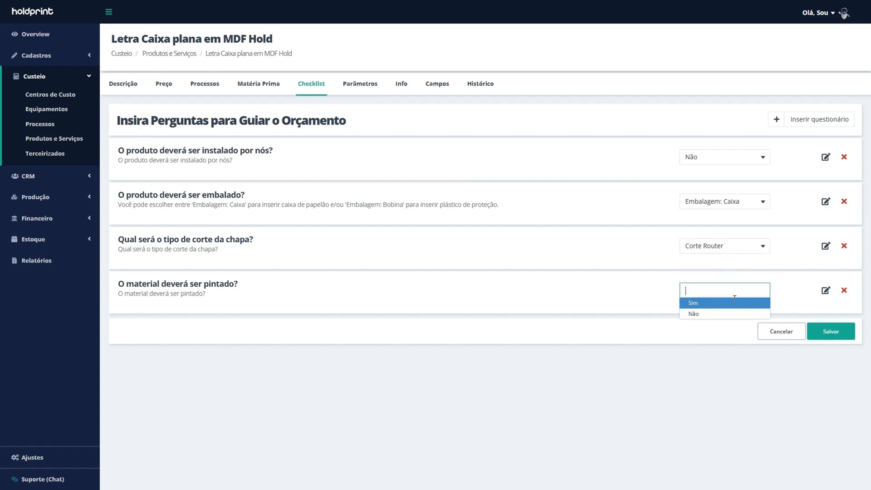
pyautogui.click(703, 315)
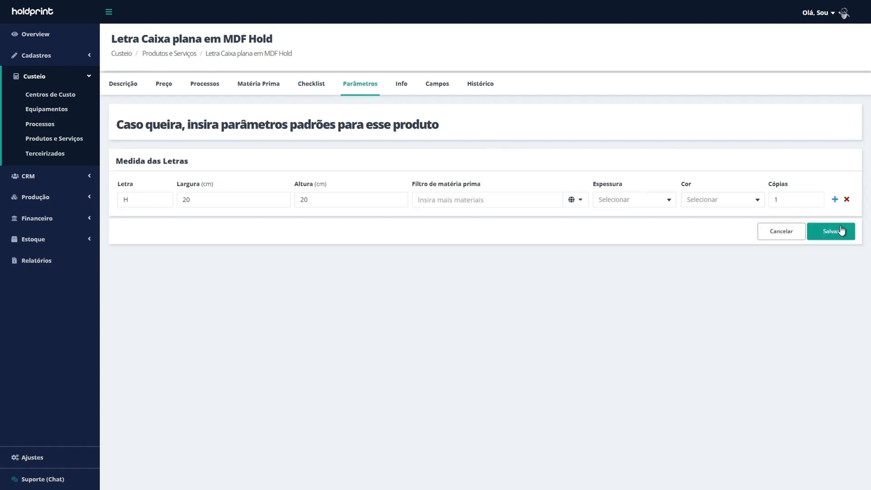
# Step: Add default letter rows O, L and D beside H, and assign Chapa MDF as raw material to all four
pyautogui.click(835, 201)
pyautogui.click(834, 219)
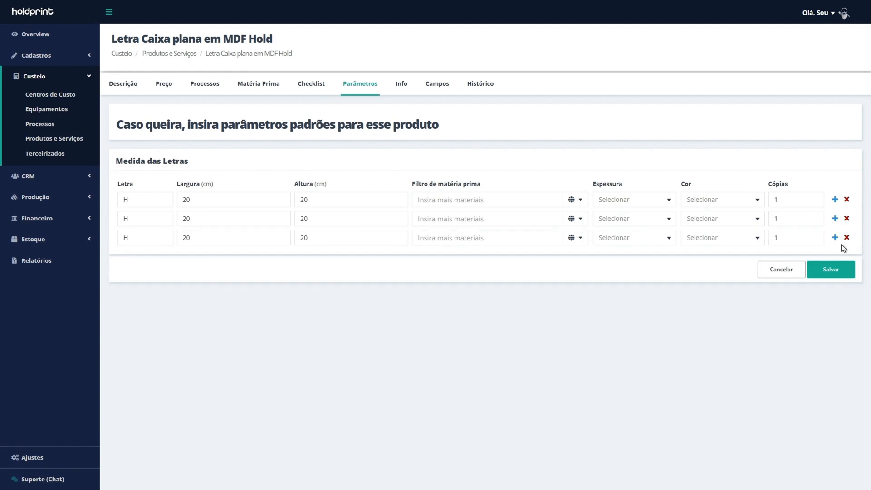
pyautogui.click(835, 238)
pyautogui.moveTo(147, 222); pyautogui.dragTo(97, 222)
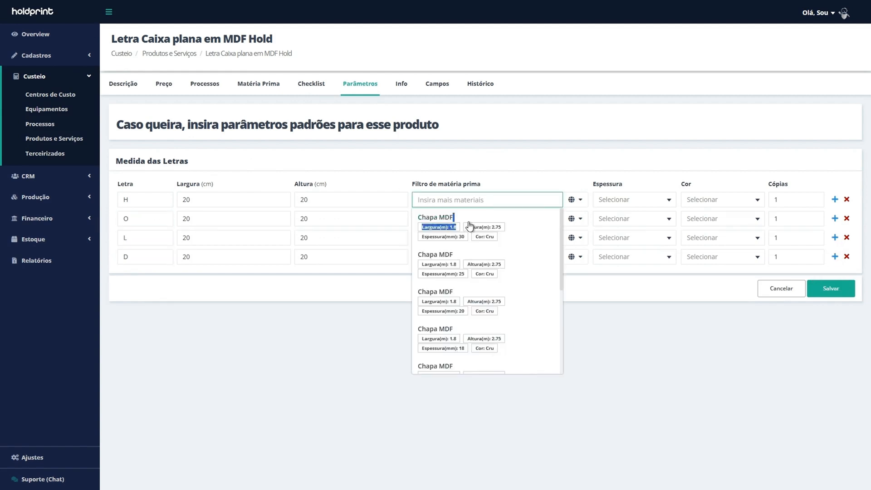
pyautogui.click(472, 224)
pyautogui.click(480, 222)
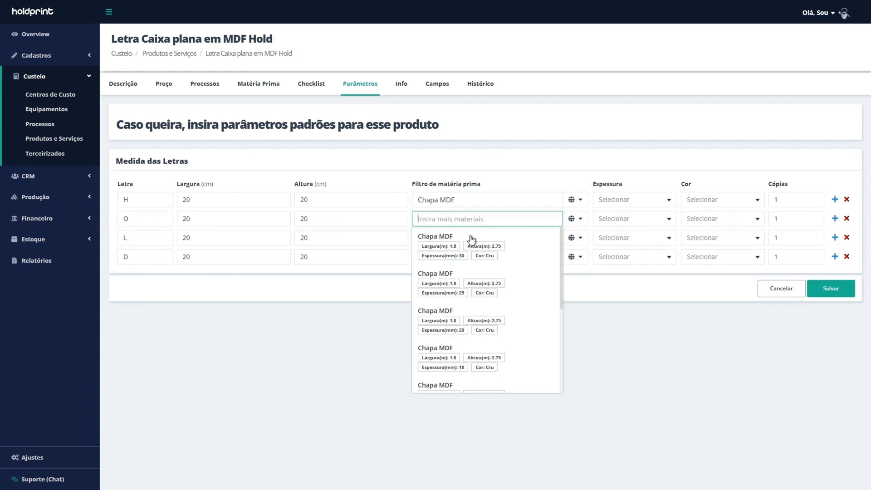
pyautogui.click(466, 249)
pyautogui.click(481, 272)
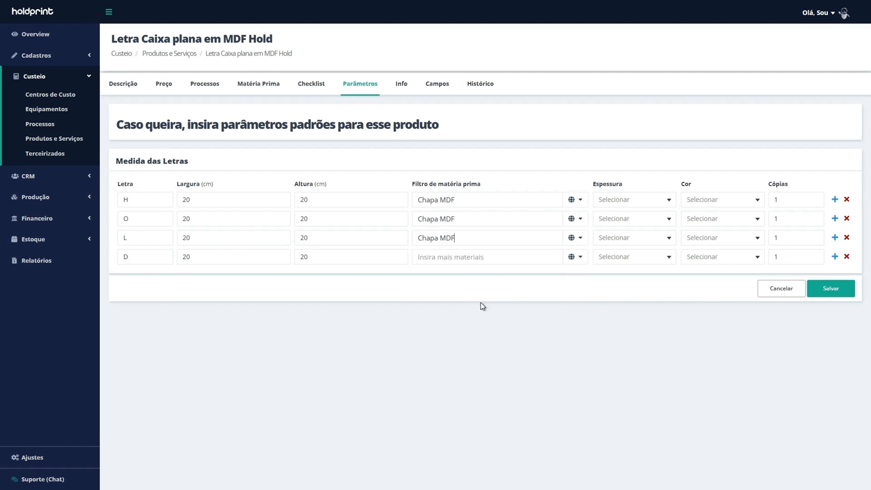
pyautogui.click(462, 295)
# Step: Set thickness 30 and color Cru for the four default letters, and save the product
pyautogui.click(641, 201)
pyautogui.click(642, 212)
pyautogui.click(647, 221)
pyautogui.click(650, 234)
pyautogui.click(737, 198)
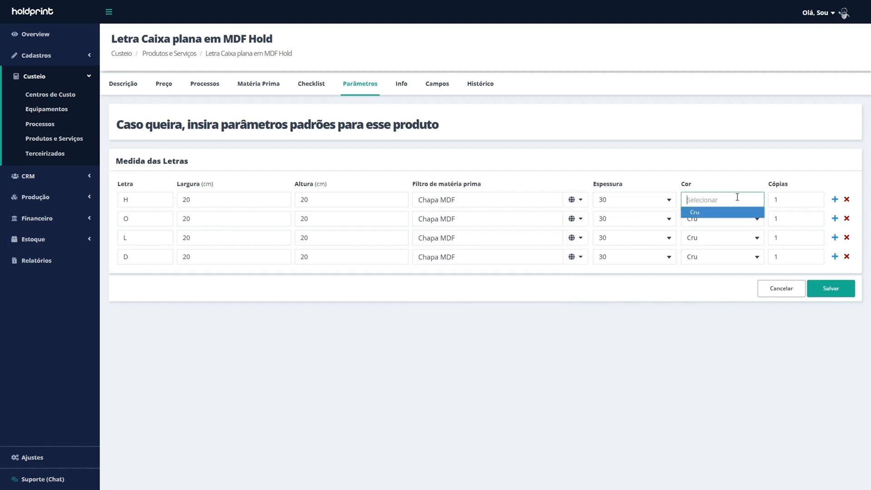
pyautogui.click(705, 141)
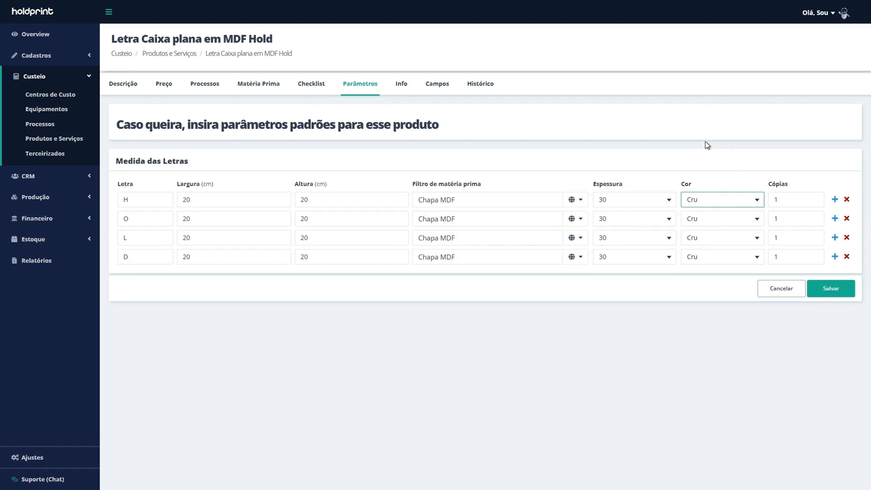
pyautogui.click(840, 291)
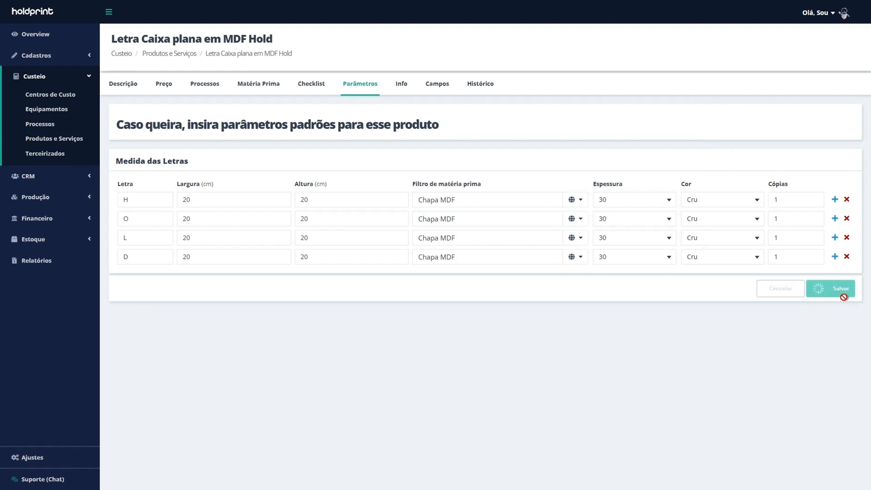
# Step: Add the process Serviço de Arte Final to the MDF product and save it
pyautogui.click(216, 85)
pyautogui.click(174, 117)
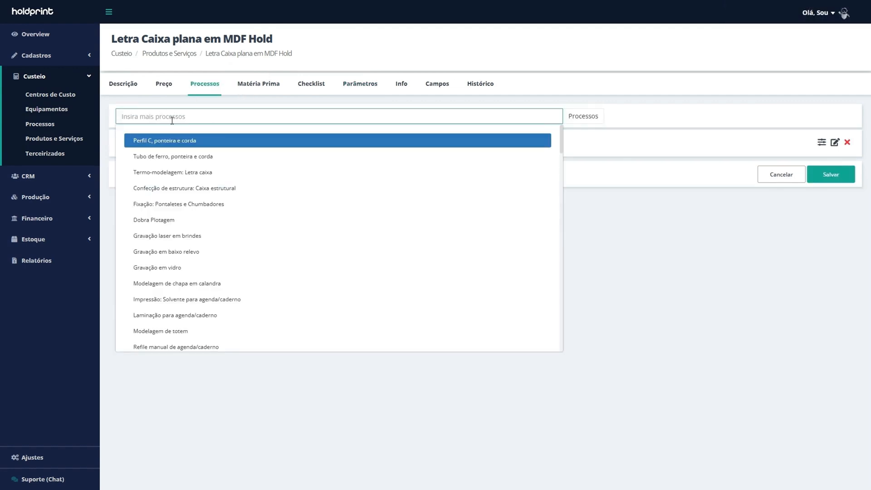
pyautogui.write('ARTE')
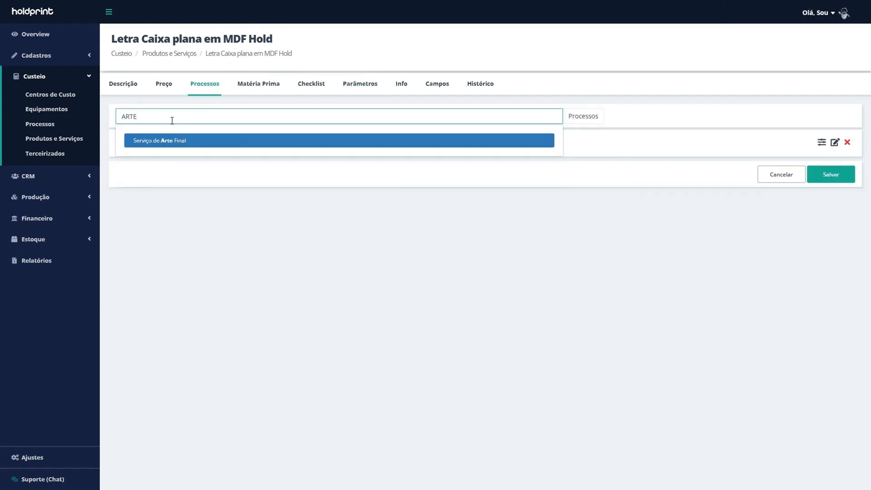
pyautogui.click(180, 142)
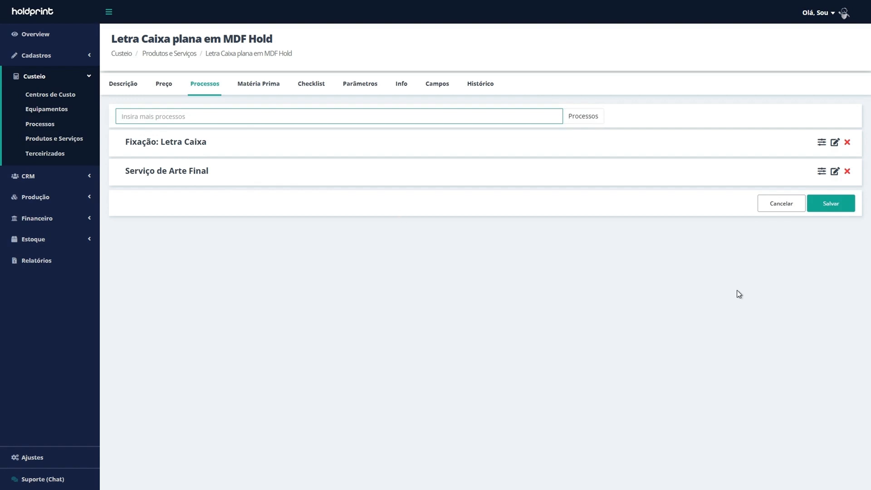
pyautogui.click(827, 210)
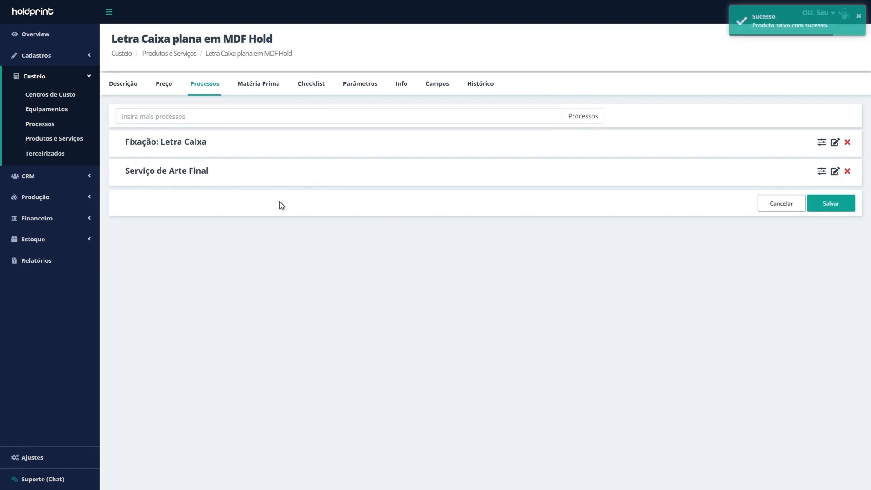
# Step: Open the #souhold proposal in CRM and start adding Letra Caixa plana em MDF Hold as an item
pyautogui.click(40, 179)
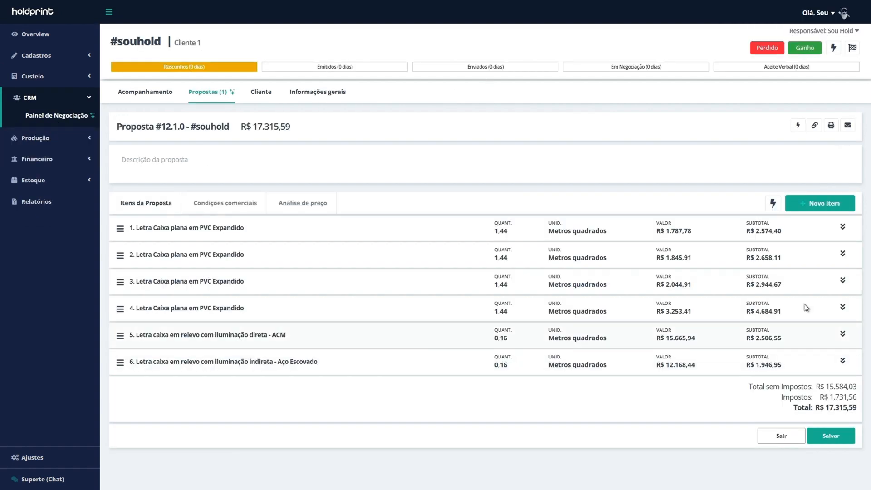
pyautogui.click(814, 202)
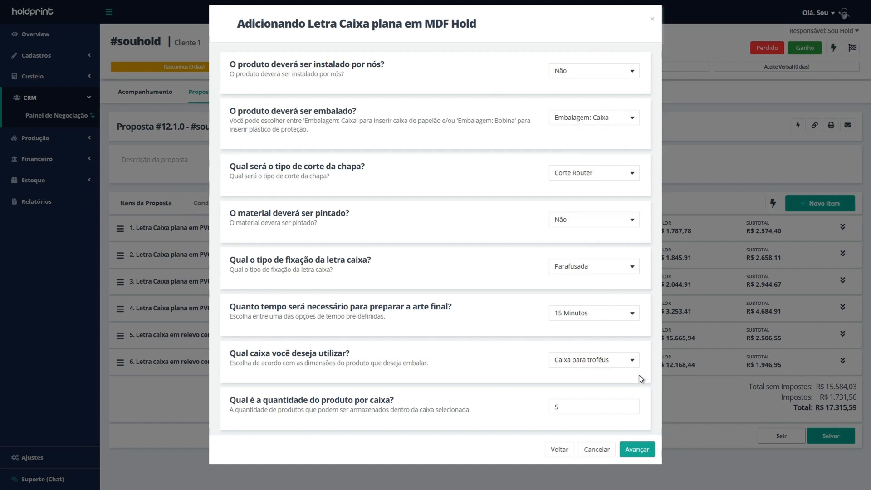
# Step: Preview the questions that depend on installation by answering Sim, and restore the answer to Não
pyautogui.click(571, 74)
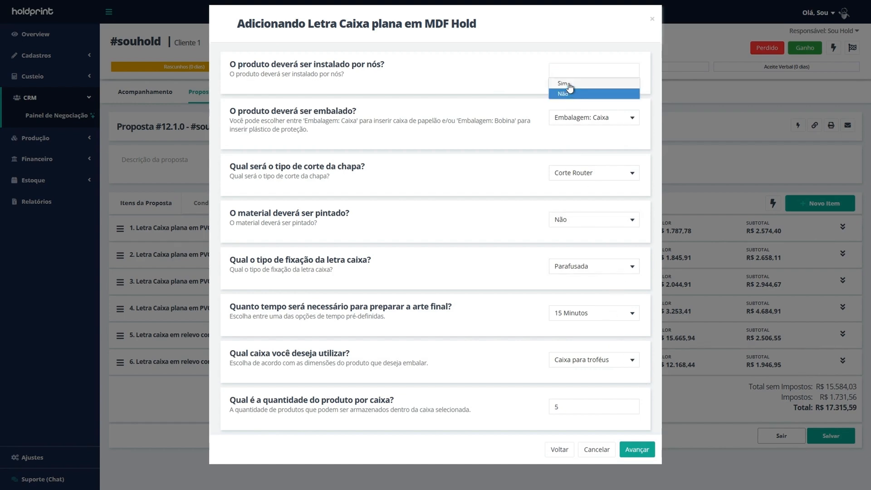
pyautogui.click(569, 85)
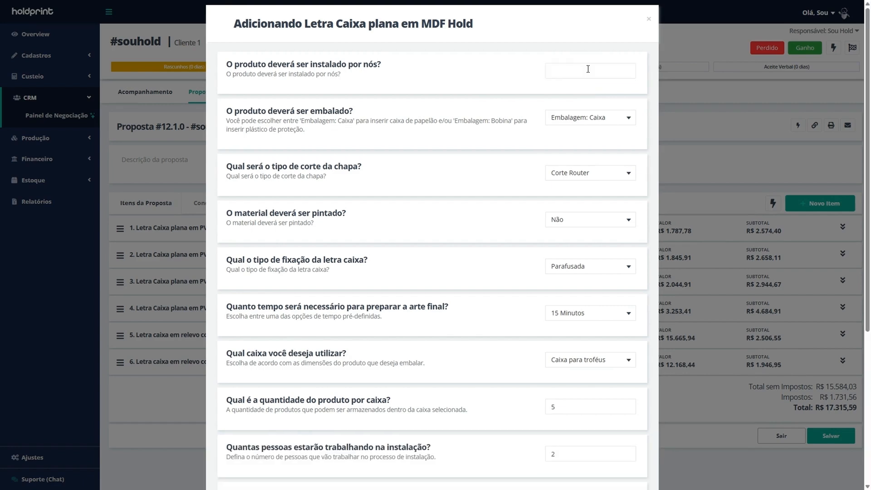
pyautogui.click(589, 73)
pyautogui.click(590, 92)
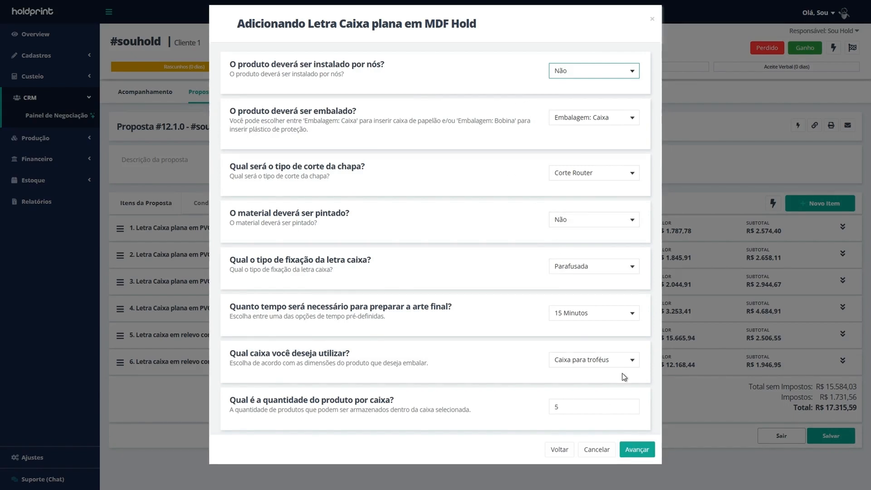
# Step: Choose Caixa para chapas as packaging box, keep 15 Minutos for final art, and add the item with the default letters to the proposal
pyautogui.click(632, 362)
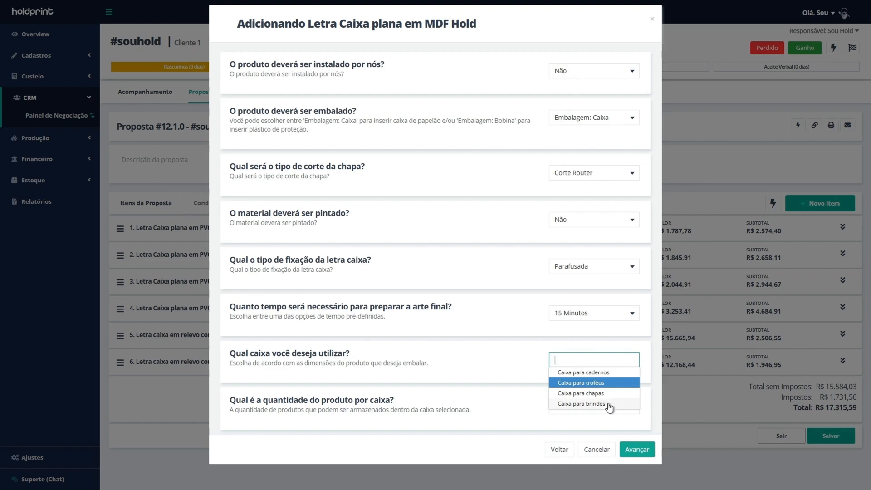
pyautogui.click(590, 393)
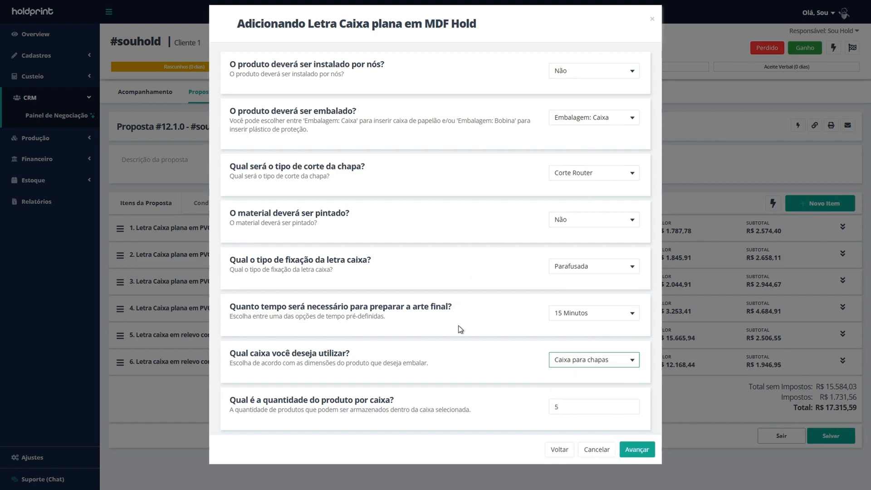
pyautogui.moveTo(247, 305); pyautogui.dragTo(445, 312)
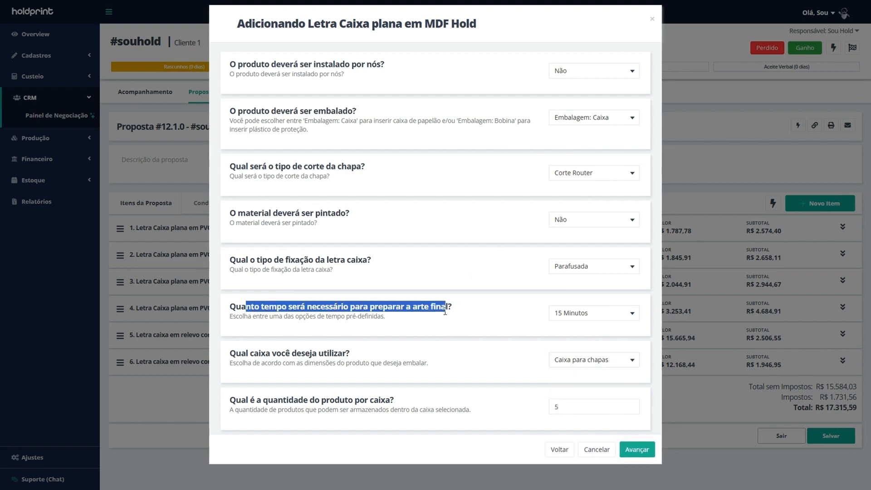
pyautogui.click(628, 315)
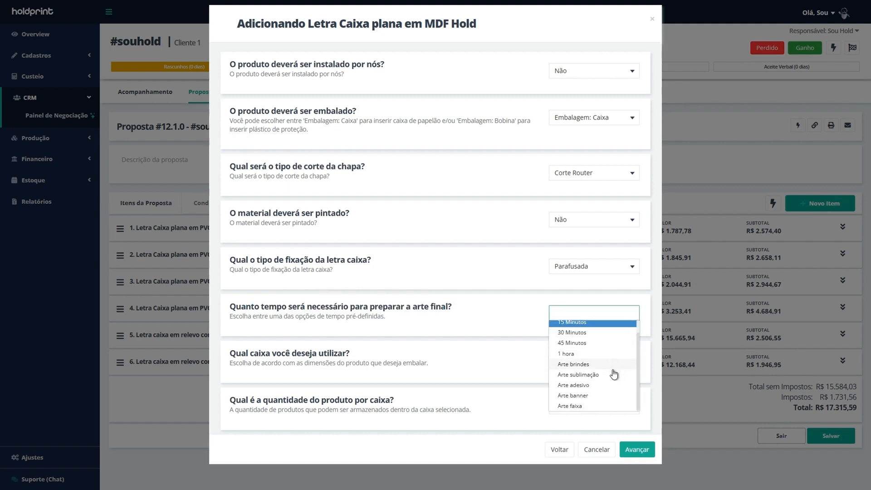
pyautogui.scroll(1, 624, 361)
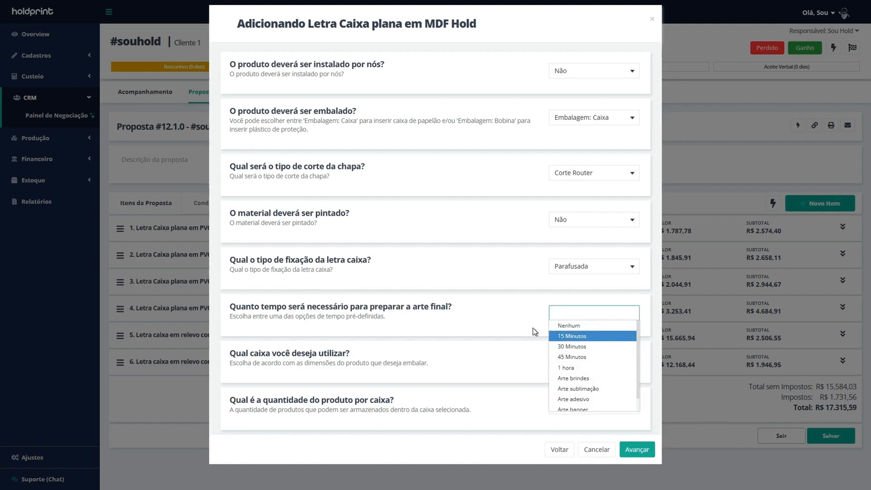
pyautogui.click(533, 328)
pyautogui.click(644, 451)
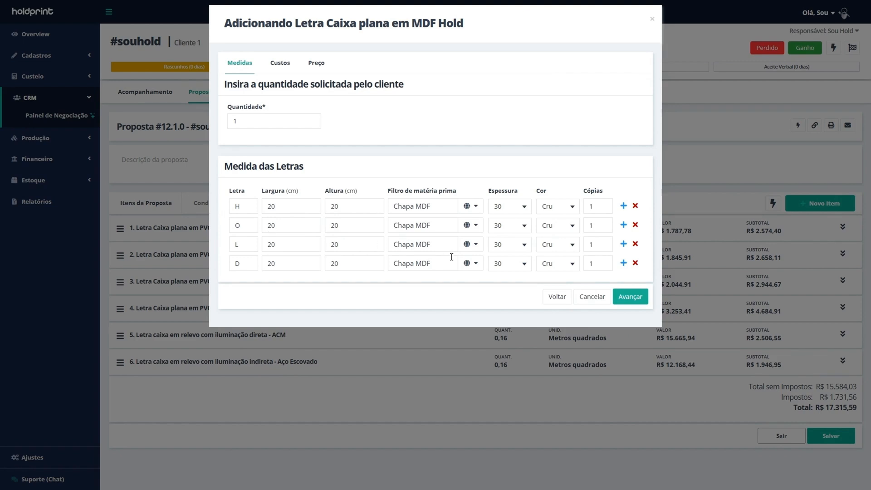
pyautogui.click(627, 298)
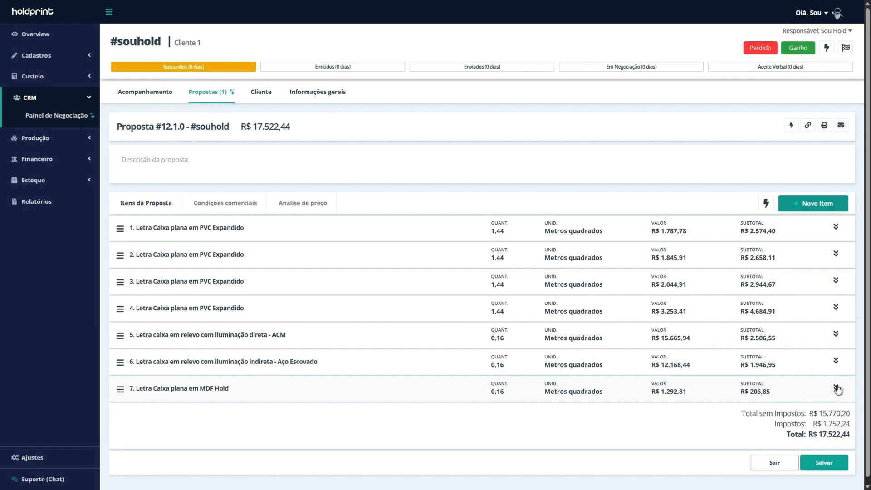
# Step: Examine the process and raw material costs of the Letra Caixa plana em MDF Hold proposal item
pyautogui.click(836, 388)
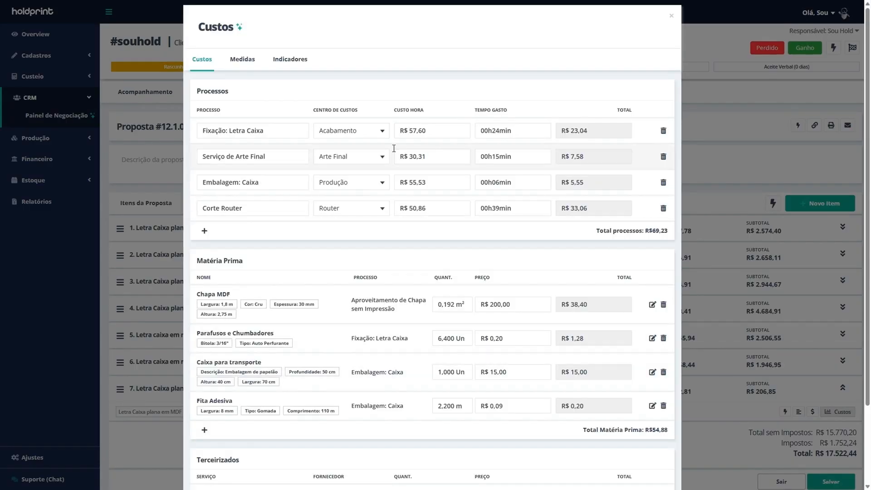
pyautogui.scroll(-3, 570, 245)
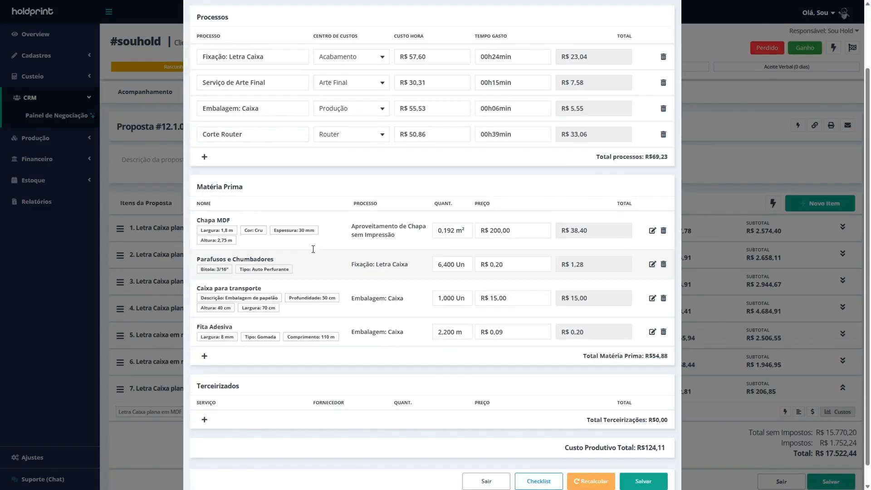